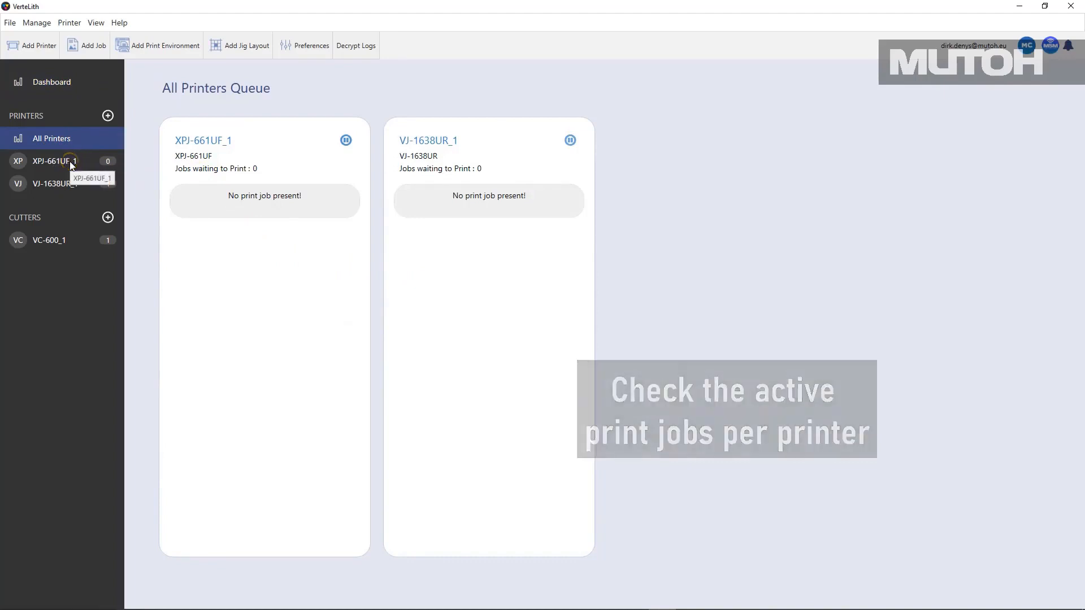
Add Gipsy Girl Full Color copy.tif from the Quick Demo folder as a job for XPJ-661UF_1 with PrintEnvironment_1
click(70, 163)
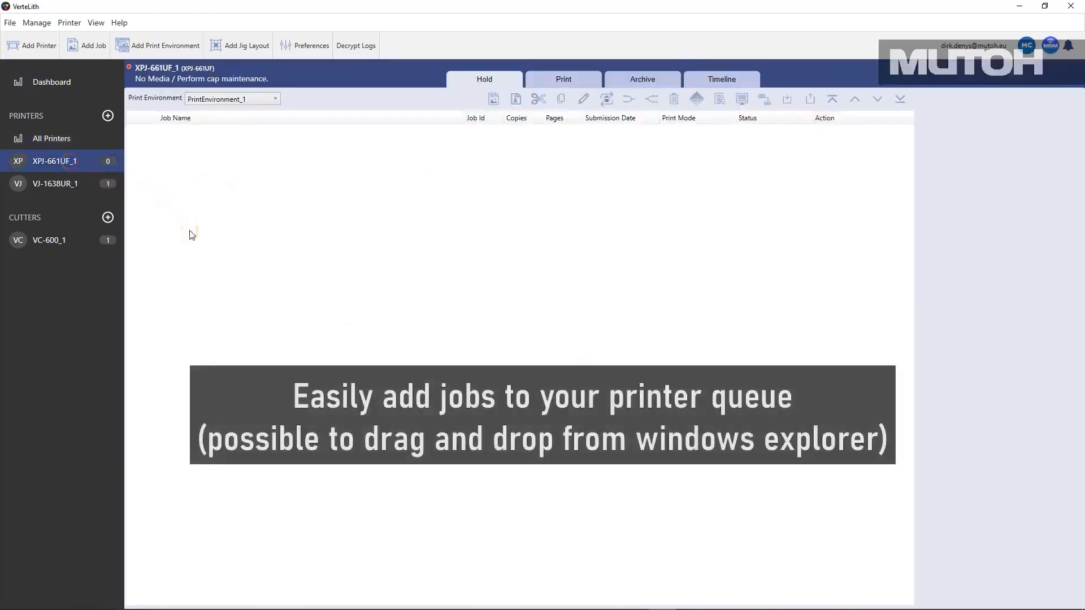
click(100, 51)
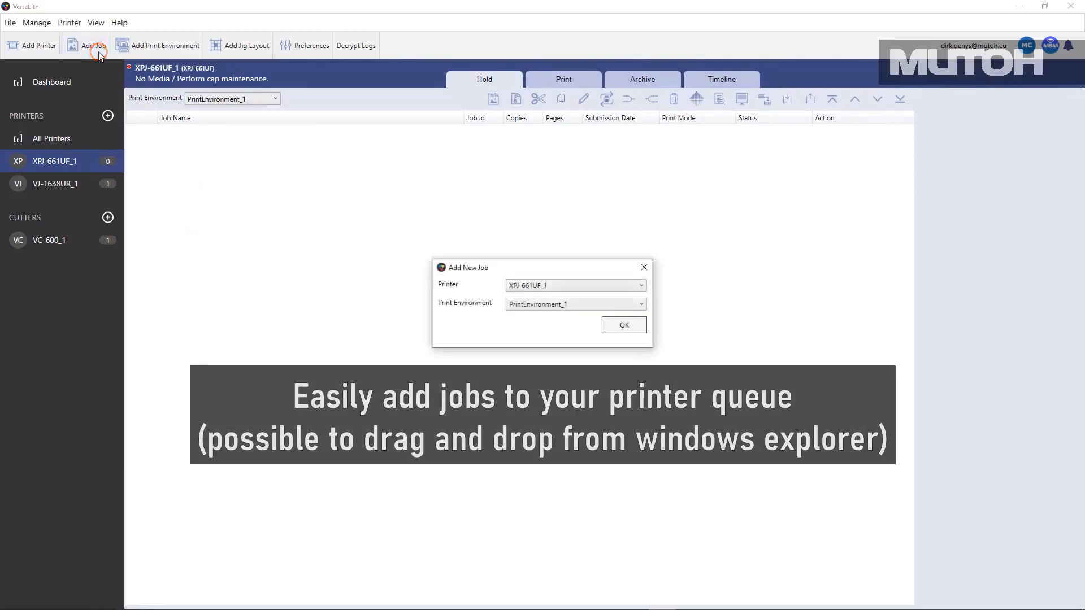
click(605, 305)
click(605, 306)
click(620, 330)
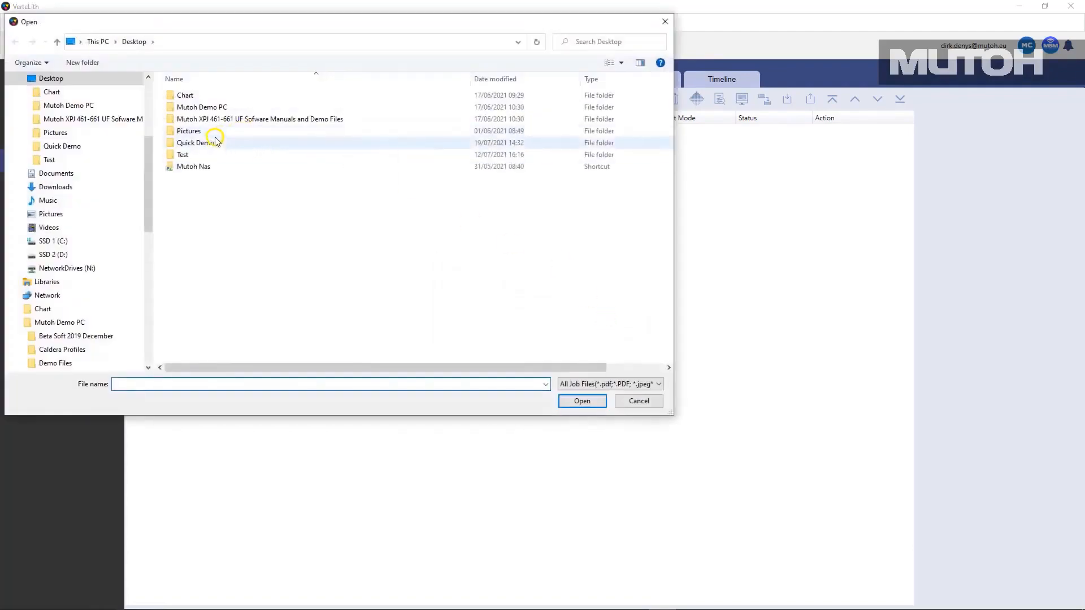
double_click(247, 142)
click(384, 125)
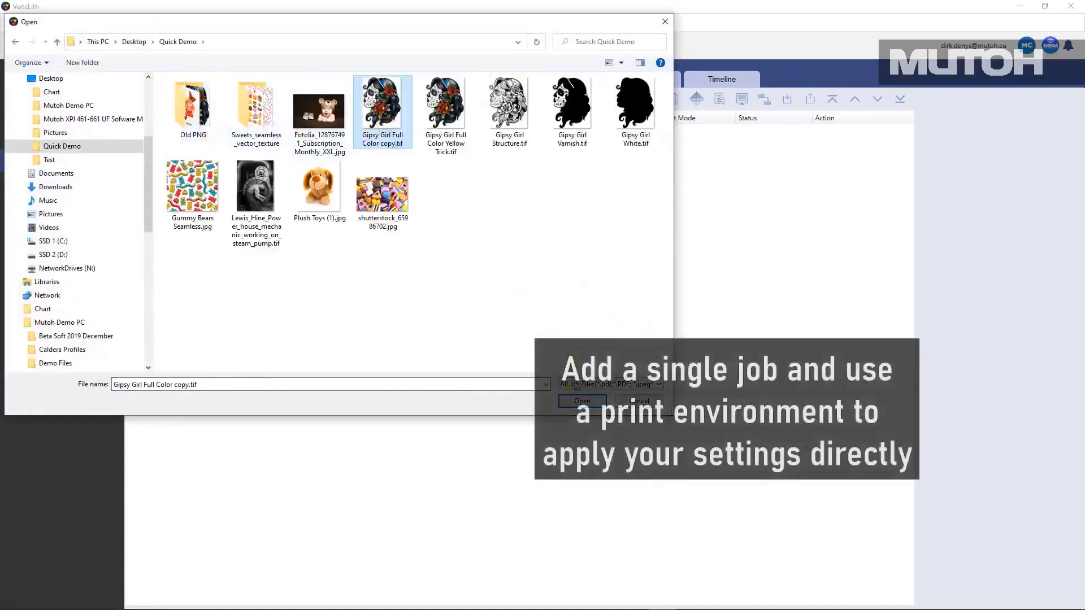
click(582, 401)
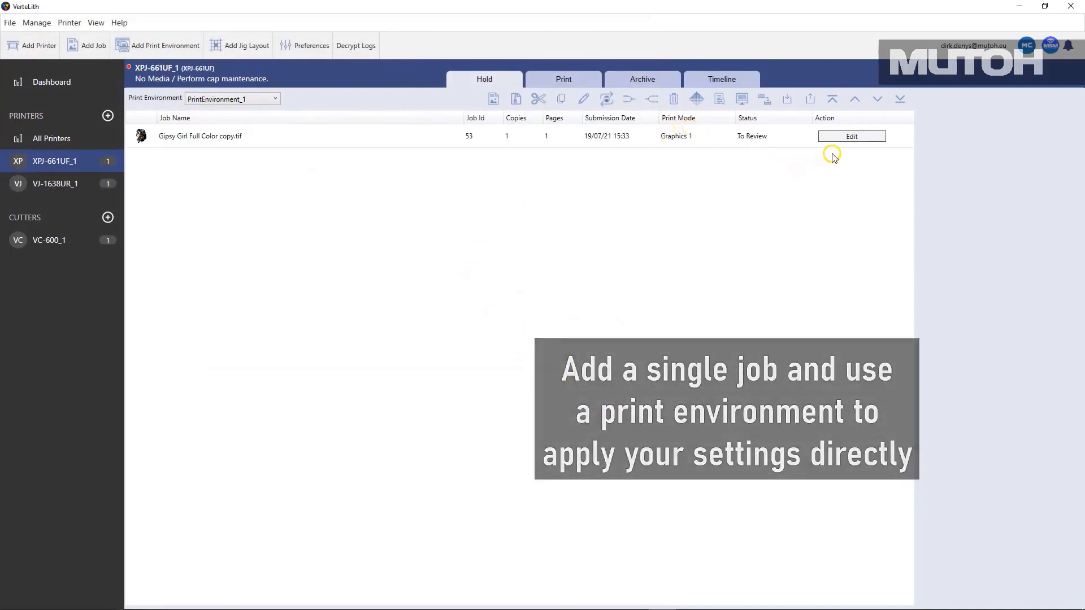
Open the job settings of Gipsy Girl Full Color copy.tif for editing
click(257, 141)
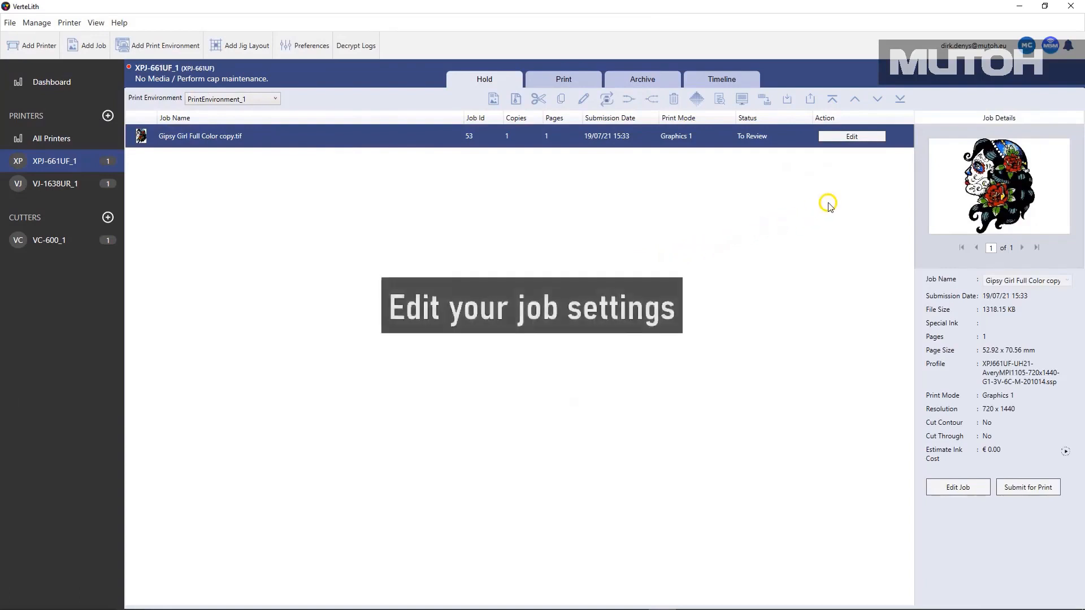
click(854, 139)
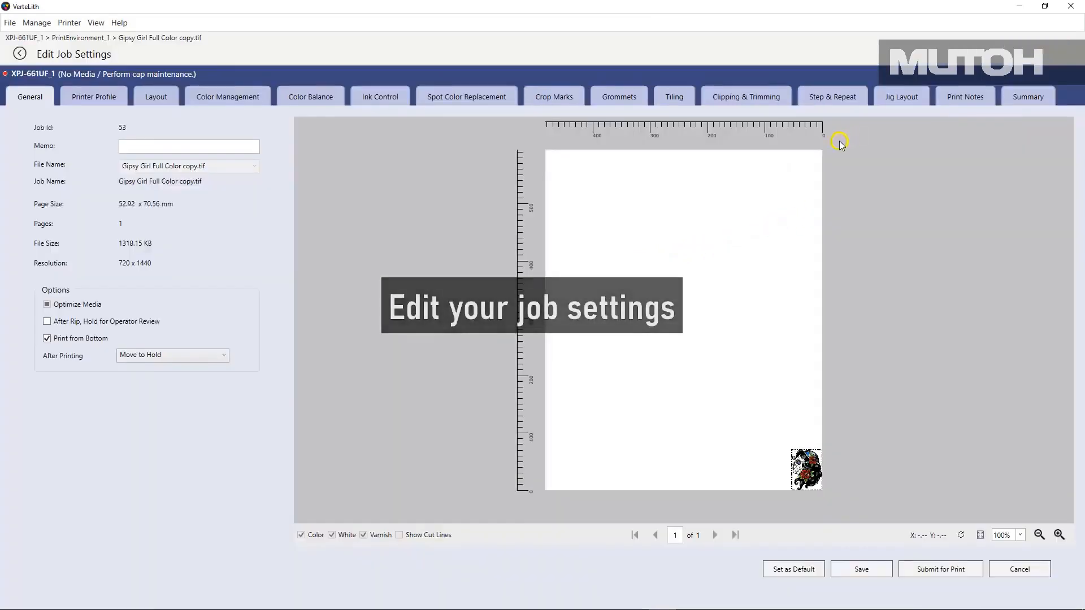
click(805, 464)
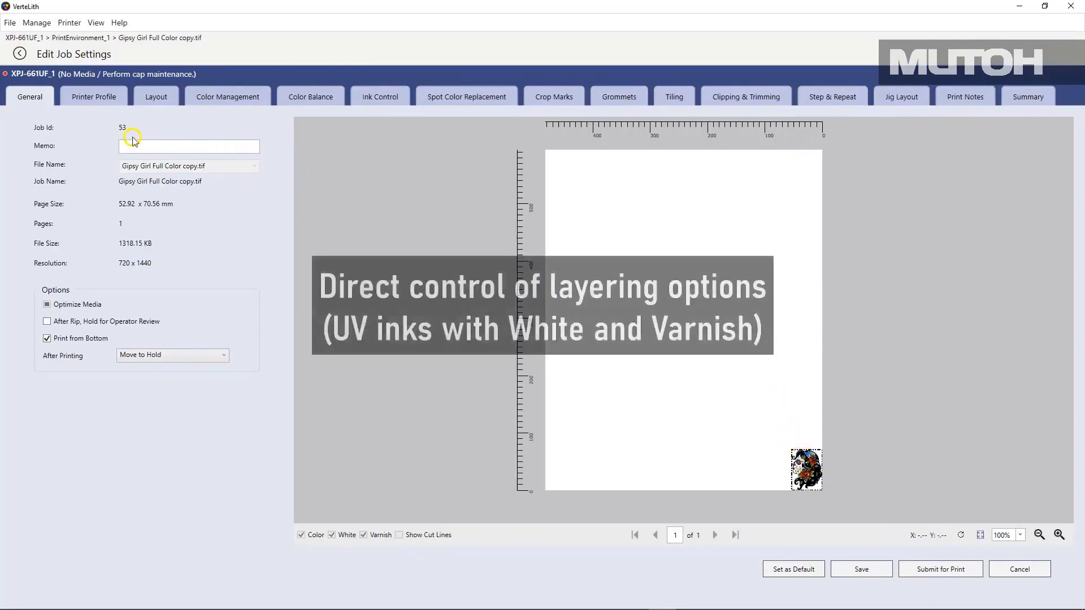
Turn off multi-pass layer printing and set the printer profile group to [US11 Brette-MartinFWhite]
click(92, 98)
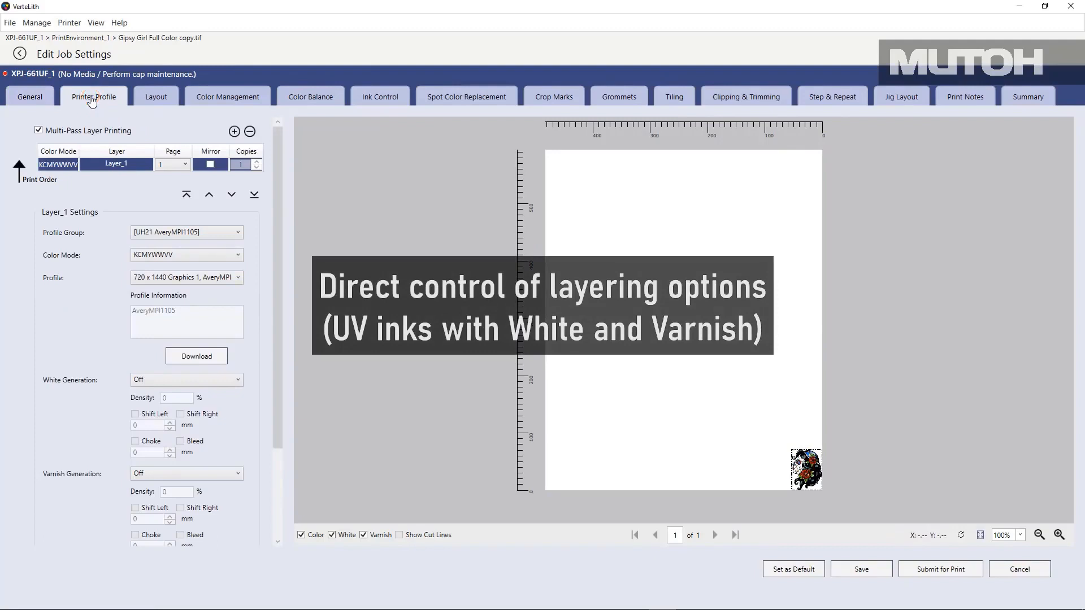
click(38, 131)
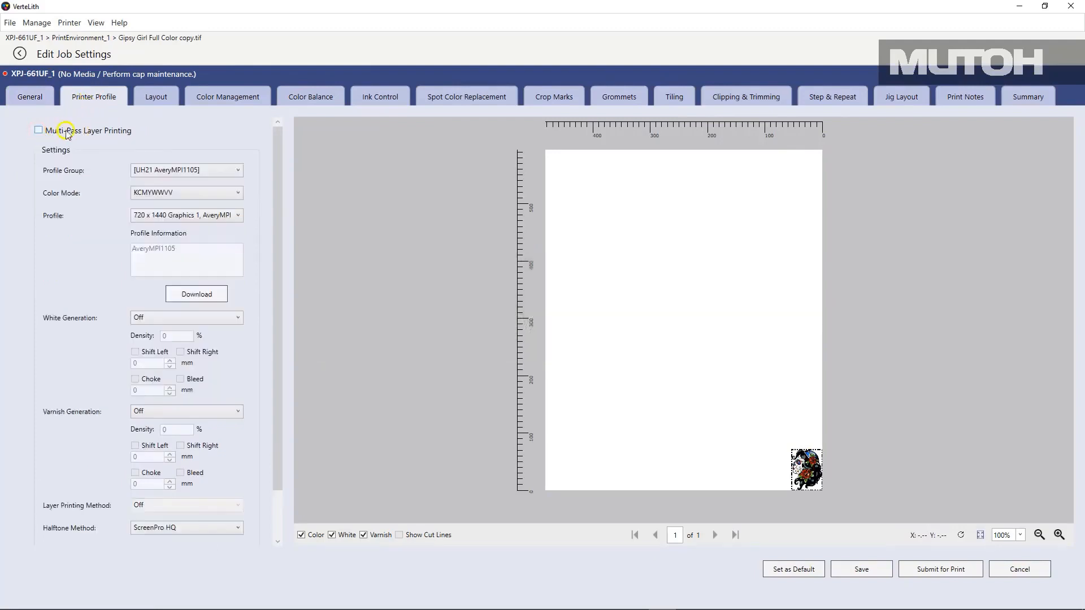
click(182, 170)
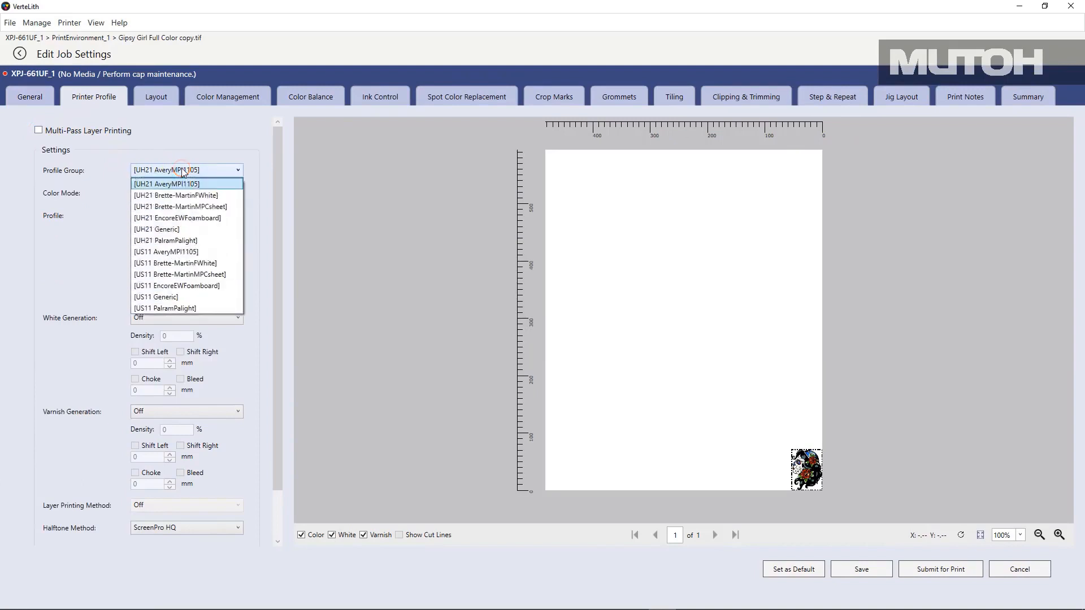
click(198, 263)
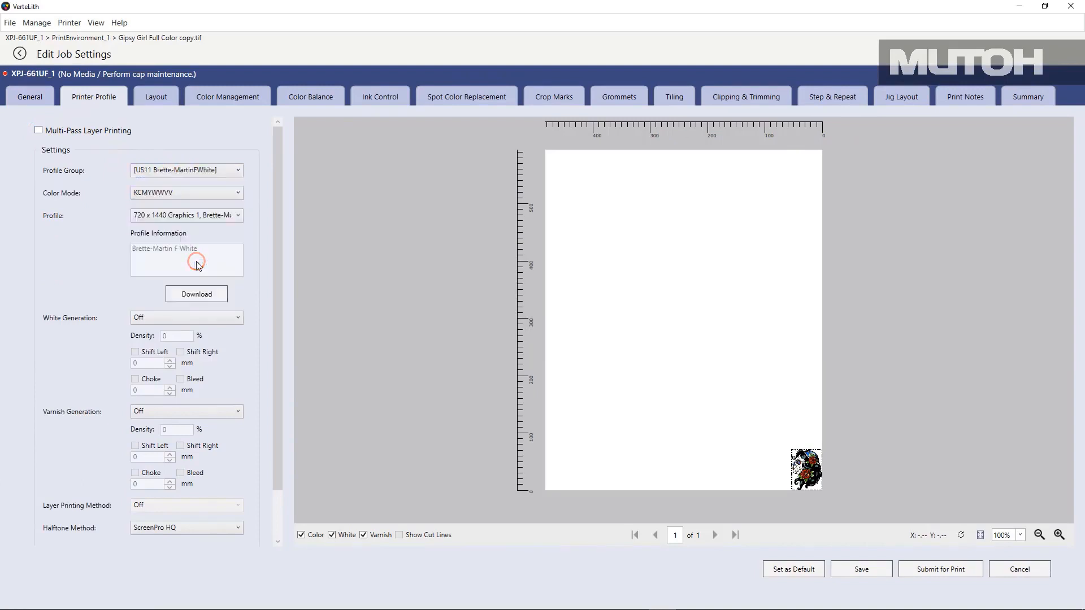
Try the centre and bottom-left placements in the layout, return the image to Bottom-Right and rotate it 90 degrees
click(158, 98)
click(57, 472)
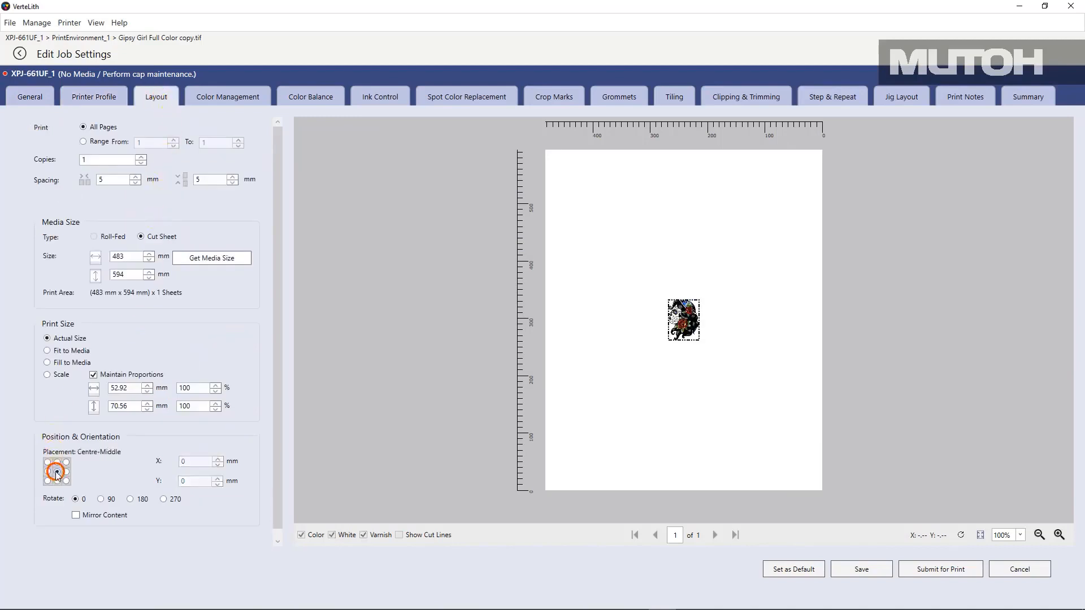
click(47, 480)
click(67, 481)
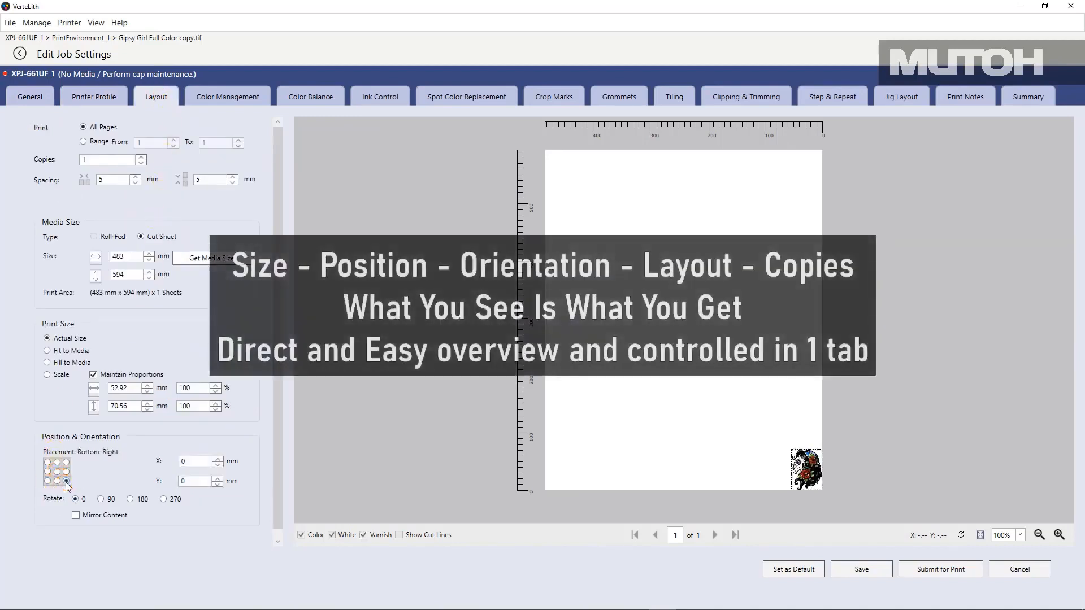
click(102, 500)
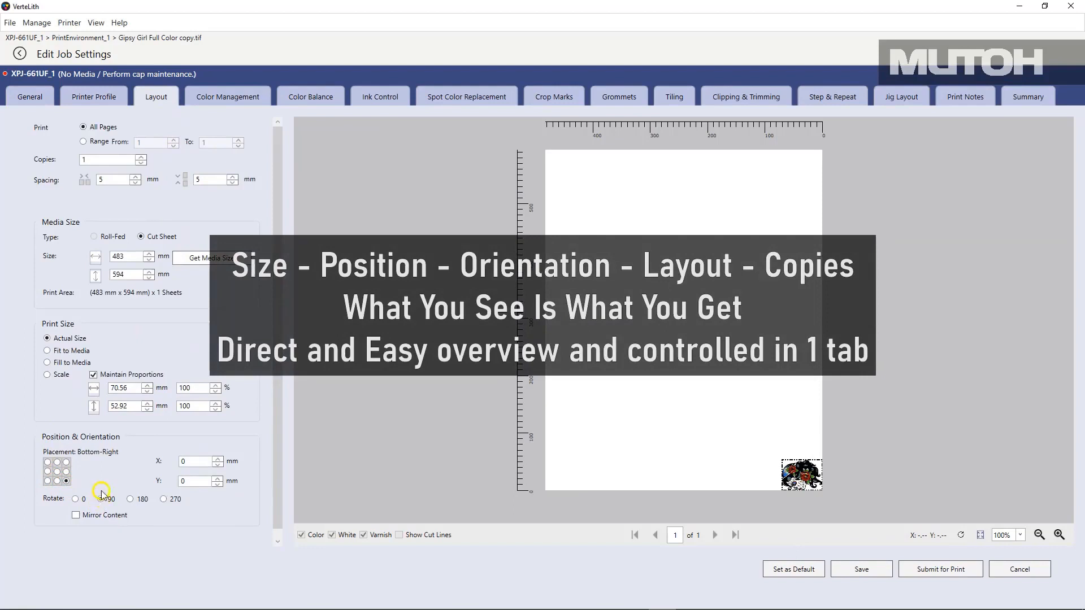
Set the cut-sheet media size to 210 mm wide and 145 mm high
double_click(115, 256)
text(210)
key(Tab)
double_click(119, 274)
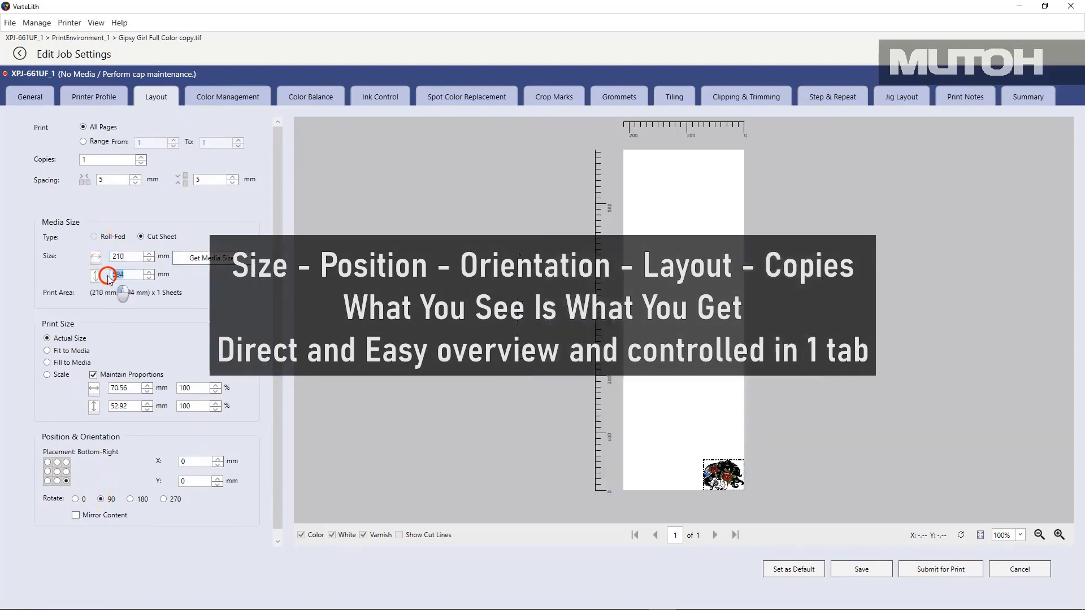
text(145)
click(132, 258)
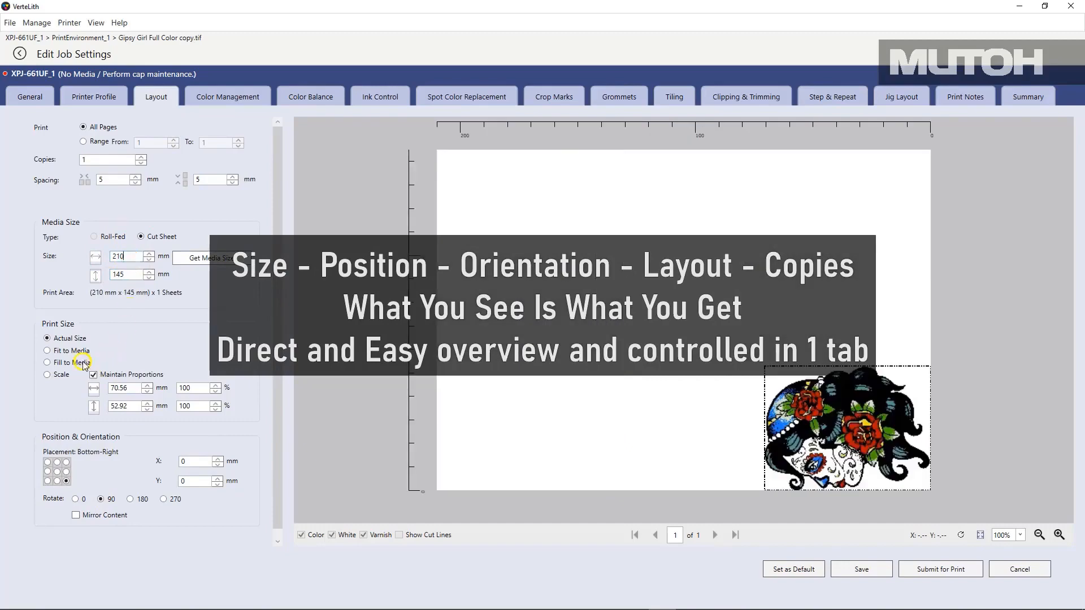
Fit the image to the media, place it Centre-Middle and compare the fit with Actual Size
click(47, 351)
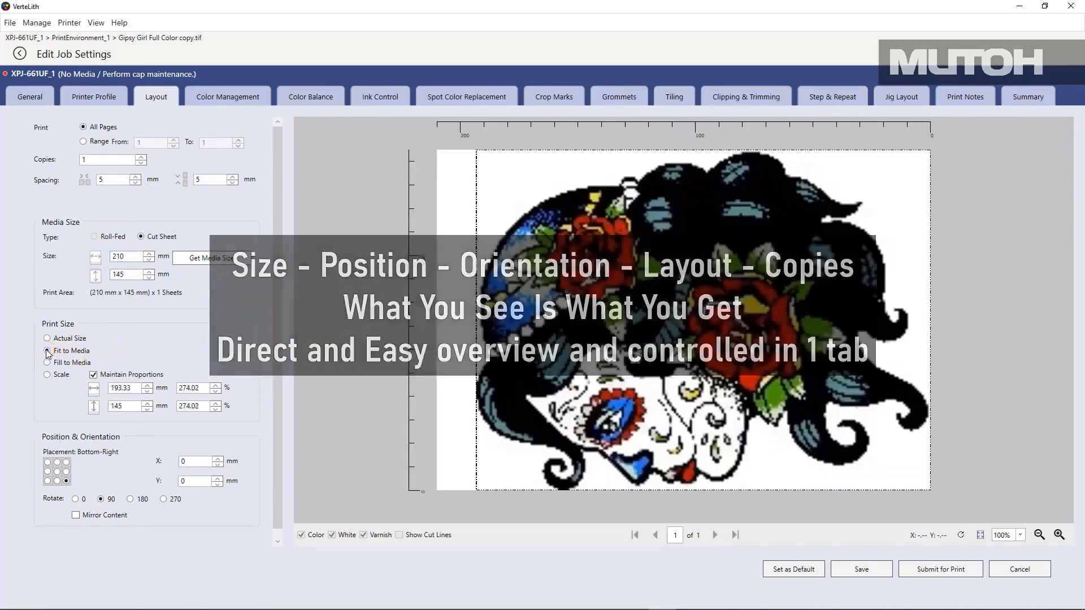
click(58, 472)
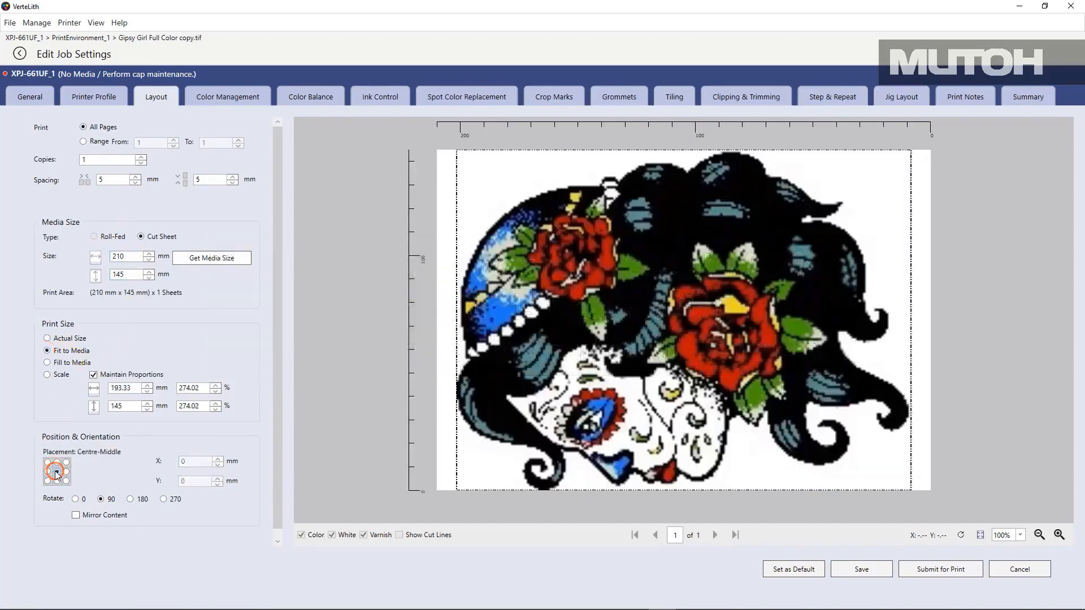
click(62, 338)
click(63, 351)
Scale the image to 250 % with its proportions maintained
click(60, 376)
double_click(194, 388)
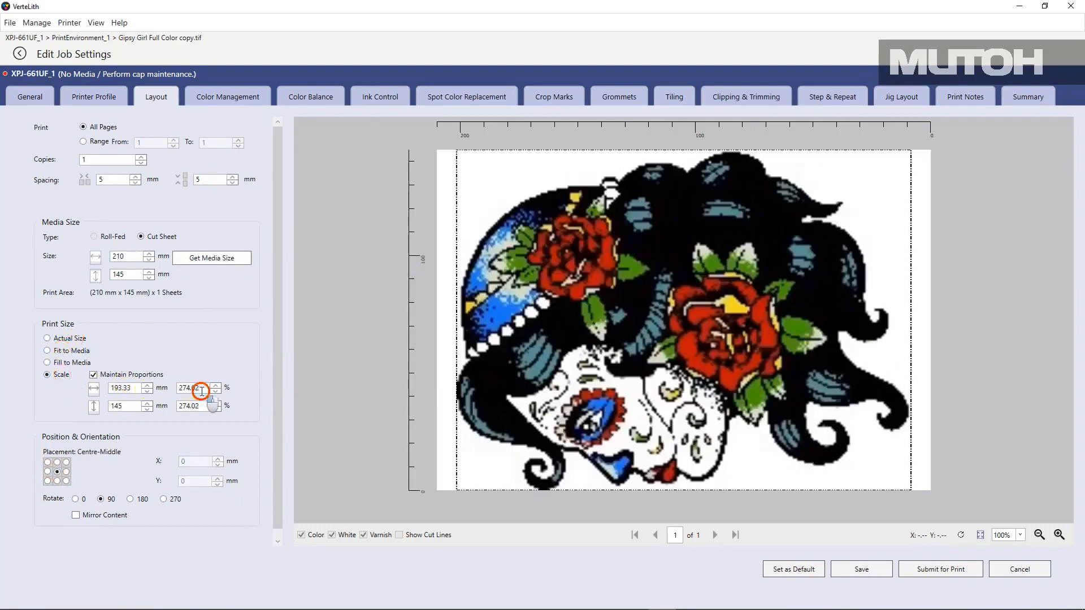
text(250)
click(199, 405)
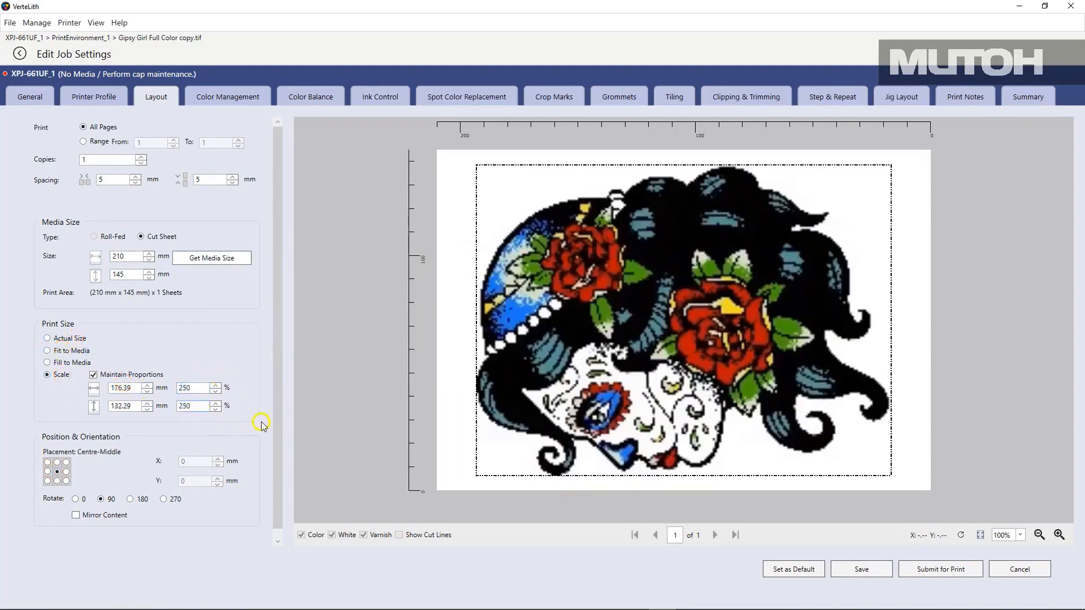
Review the job's color management settings and submit the job for print
click(228, 99)
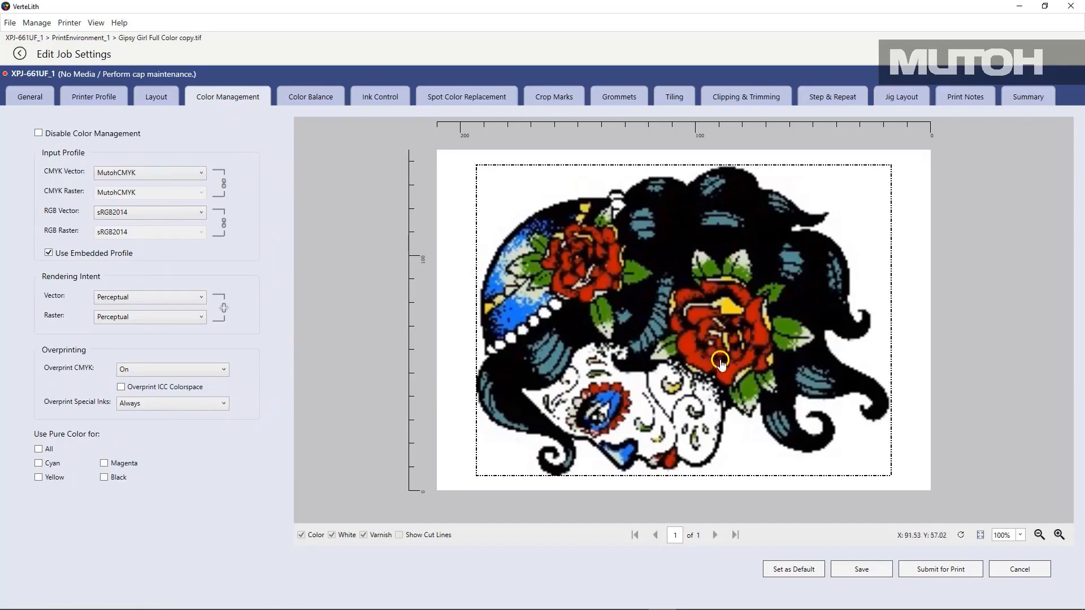
click(935, 570)
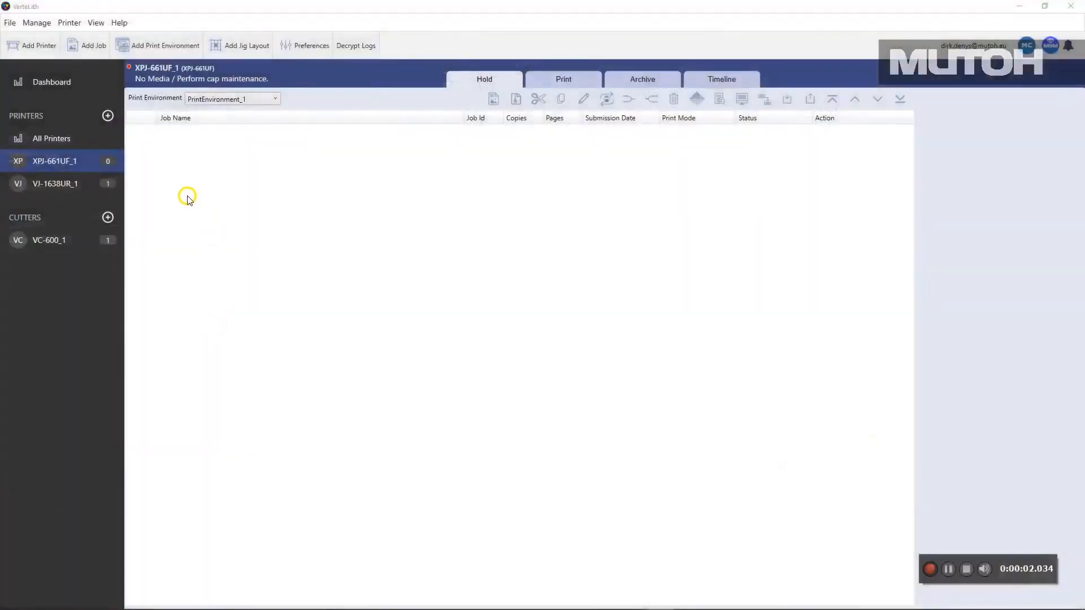
Add Gipsy Girl Full Color YT.tif as a new job for XPJ-661UF_1 and open its settings for editing
click(92, 47)
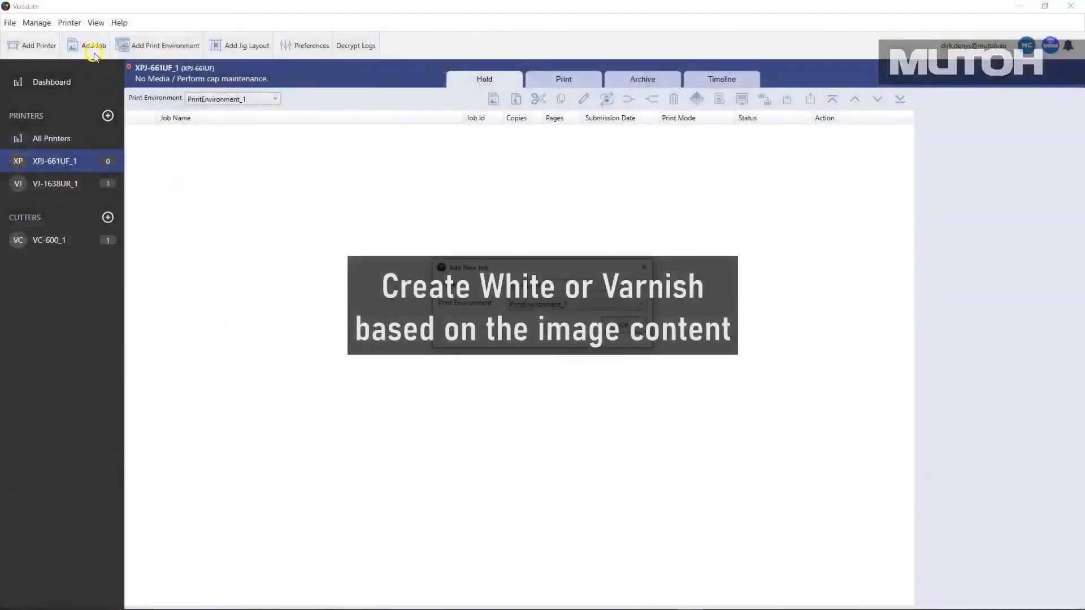
click(618, 326)
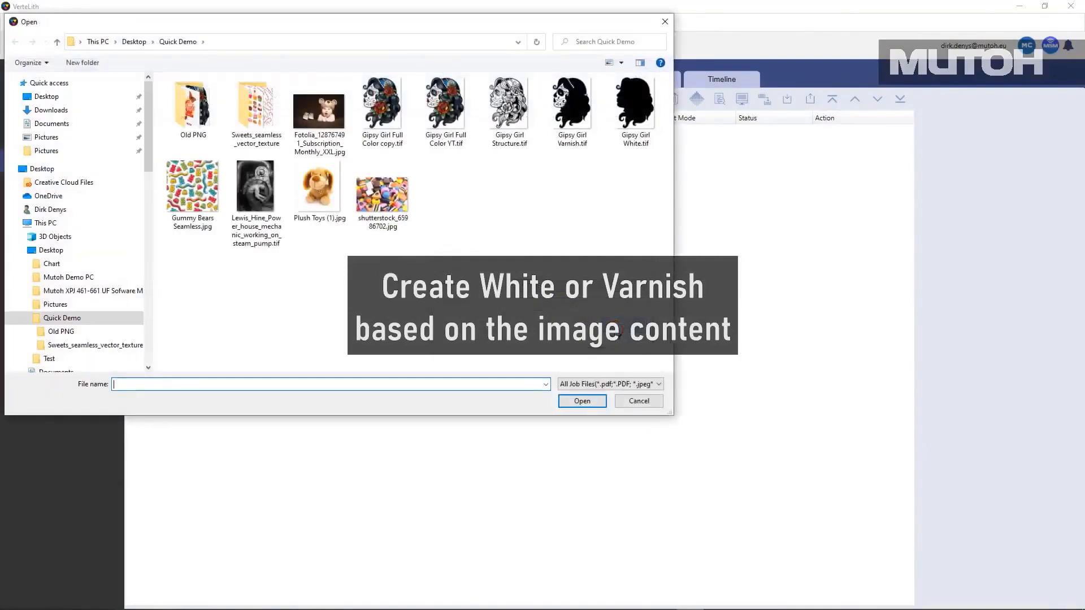
click(445, 110)
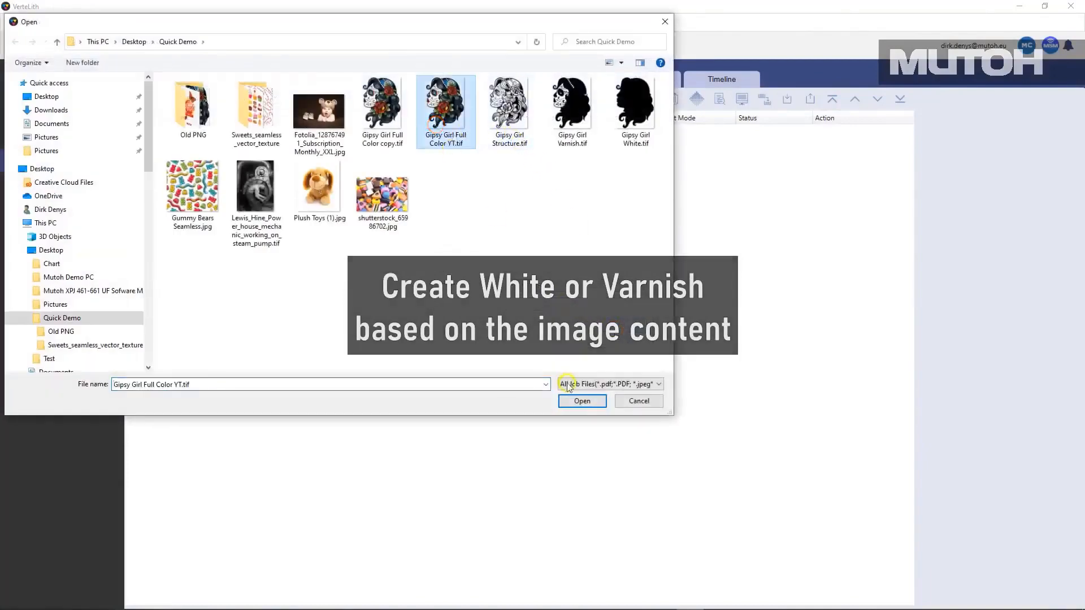
click(567, 401)
click(238, 139)
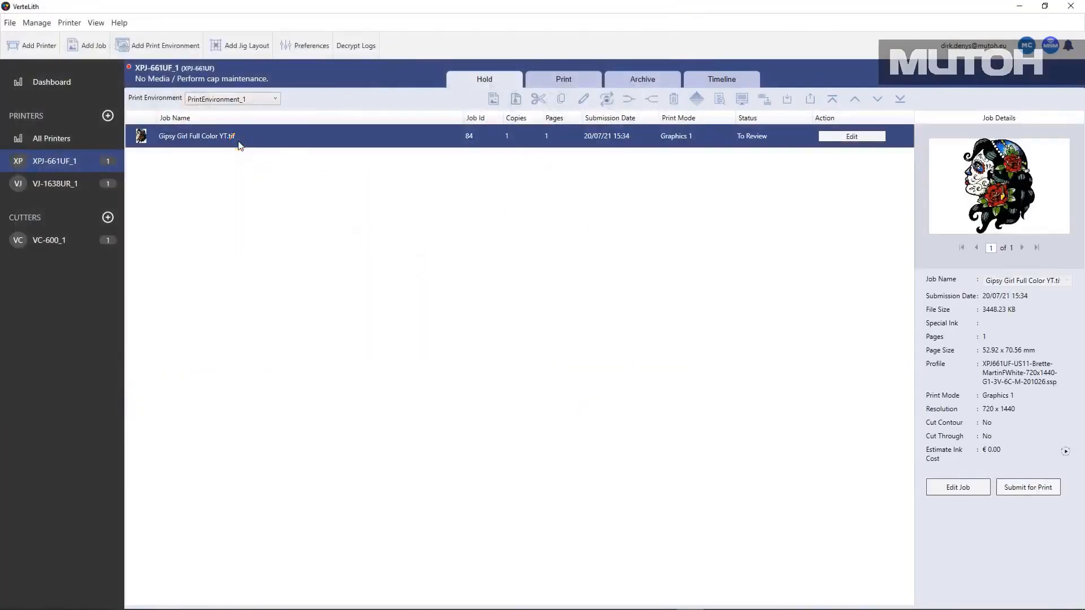
click(847, 137)
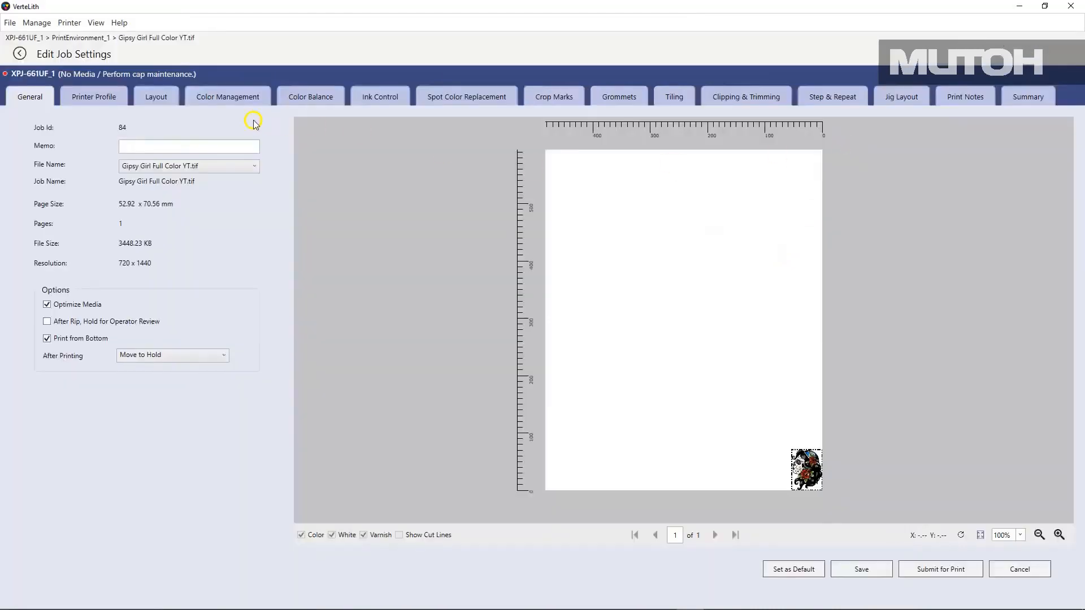
Set the new job's media size to 85 mm wide and 55 mm high
click(163, 105)
double_click(118, 257)
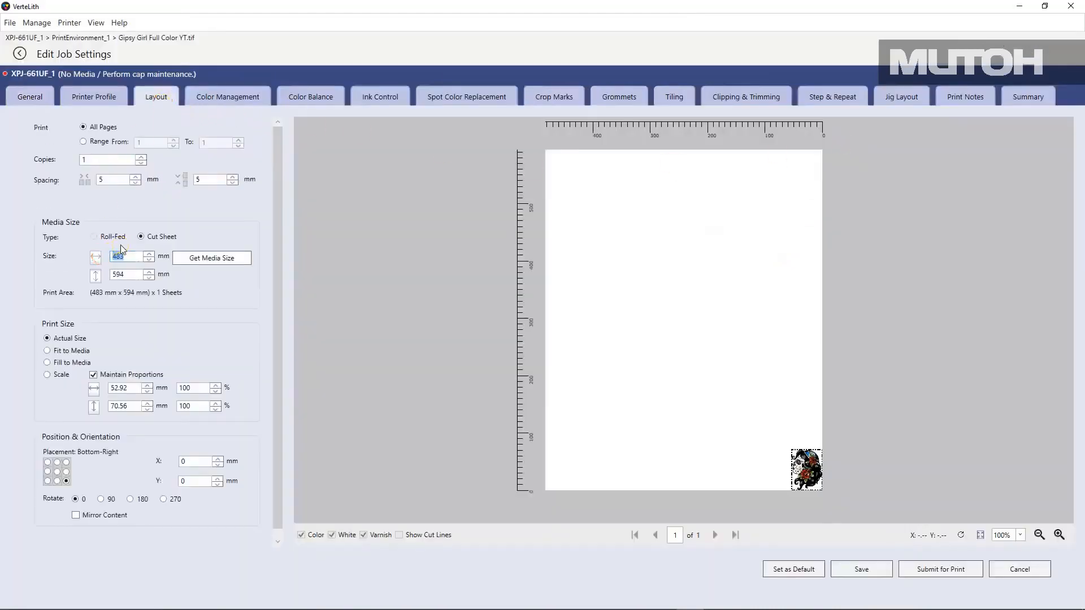
double_click(131, 274)
text(55)
Place the image Centre-Middle, rotated 90 degrees and scaled proportionally to 90 %
click(57, 471)
click(100, 499)
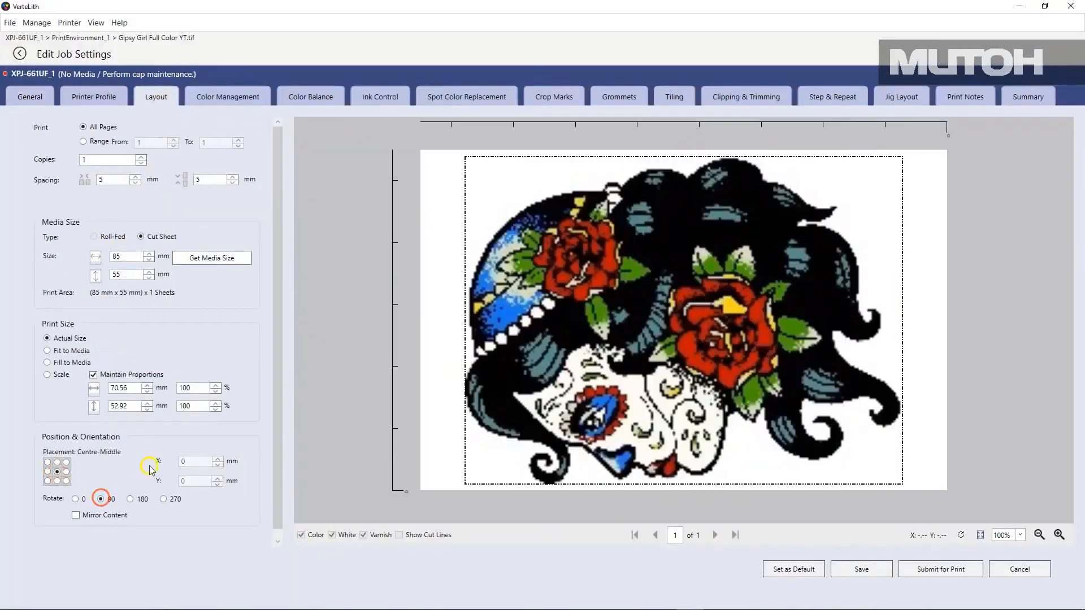
click(149, 384)
text(90)
click(196, 407)
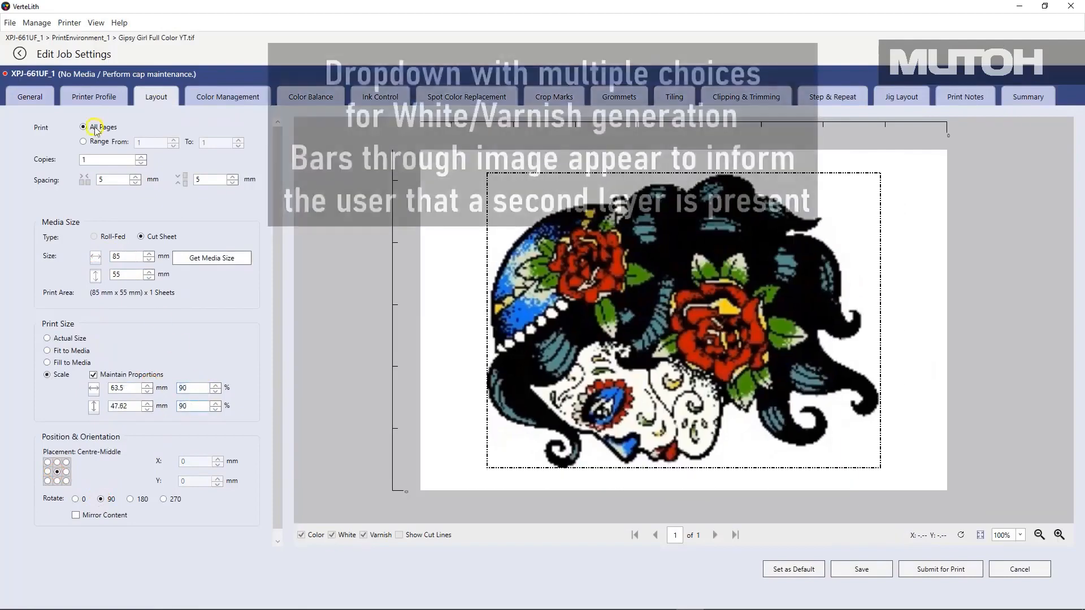
Set white generation to On Colored Pixels with Specified Density and the layer printing method to White-Underlay (WW-KCMYVV)
click(95, 99)
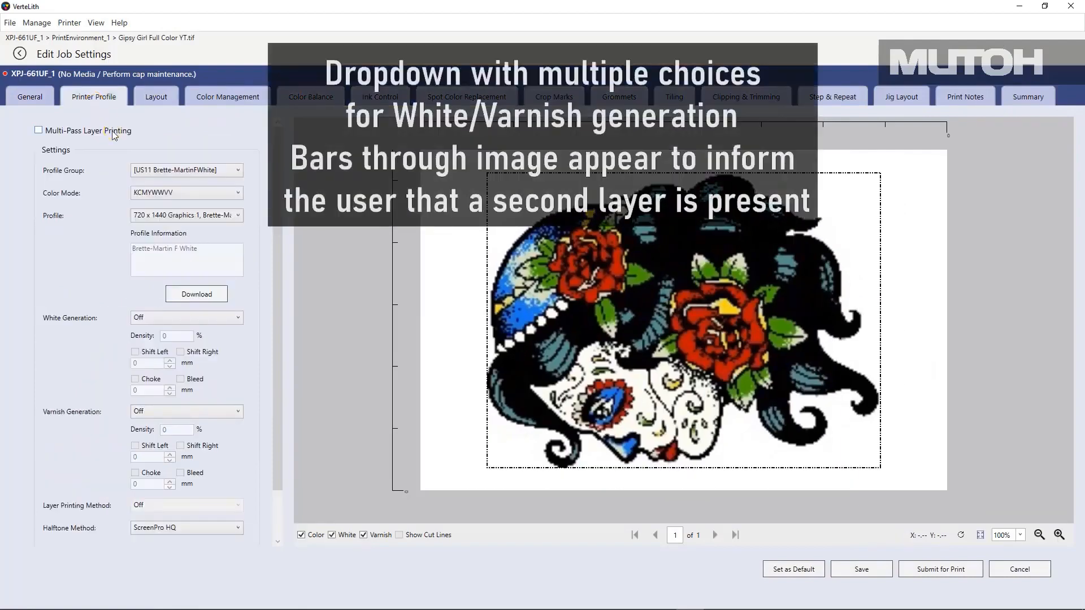
click(185, 317)
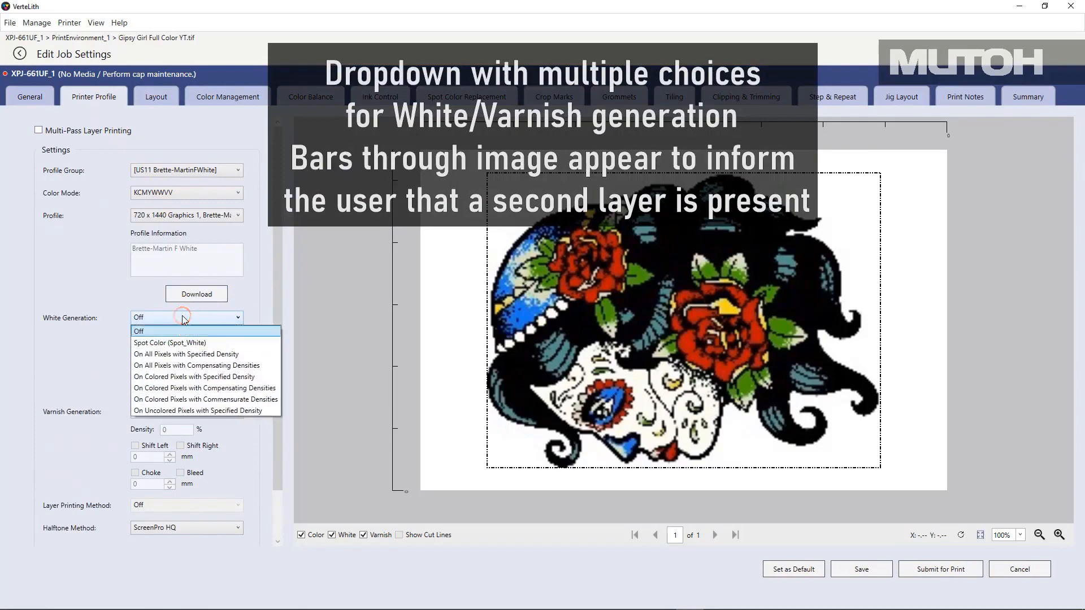
click(242, 377)
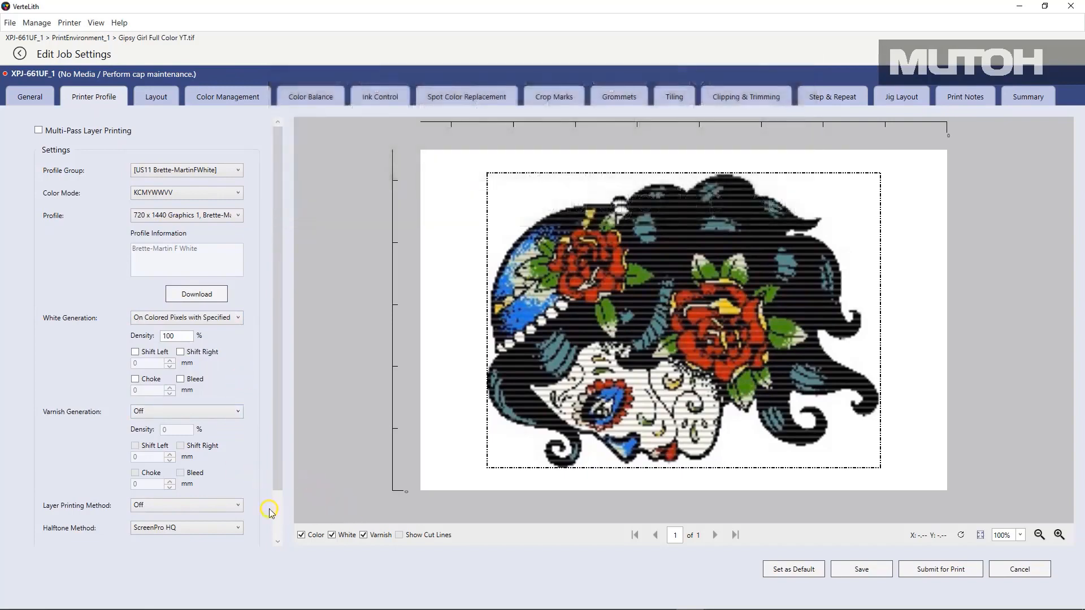
click(237, 505)
click(209, 397)
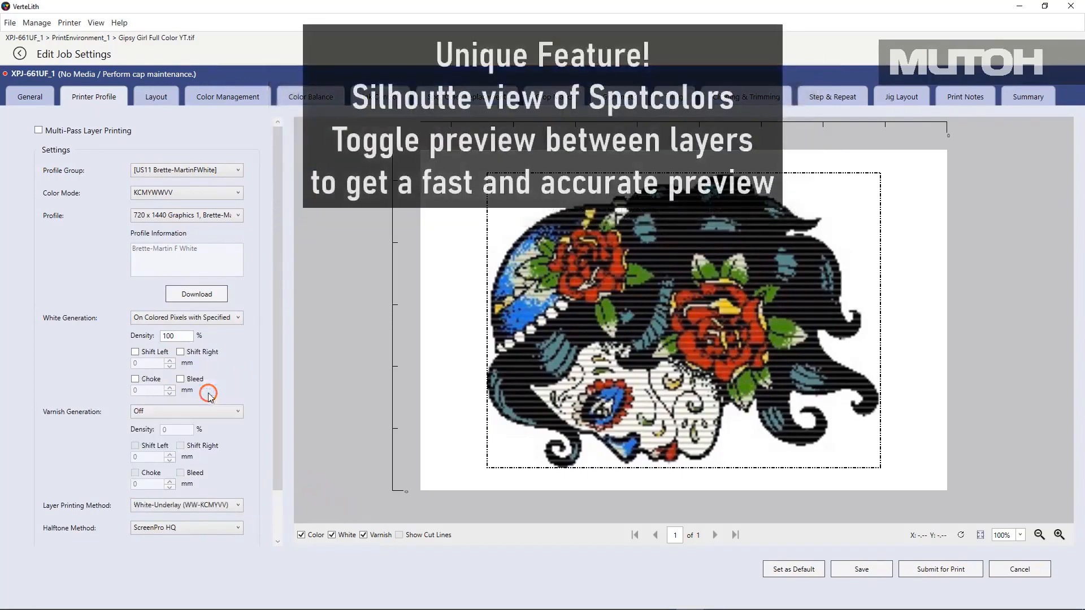
Compare the white and color layers by hiding and showing each one separately in the job preview
click(332, 536)
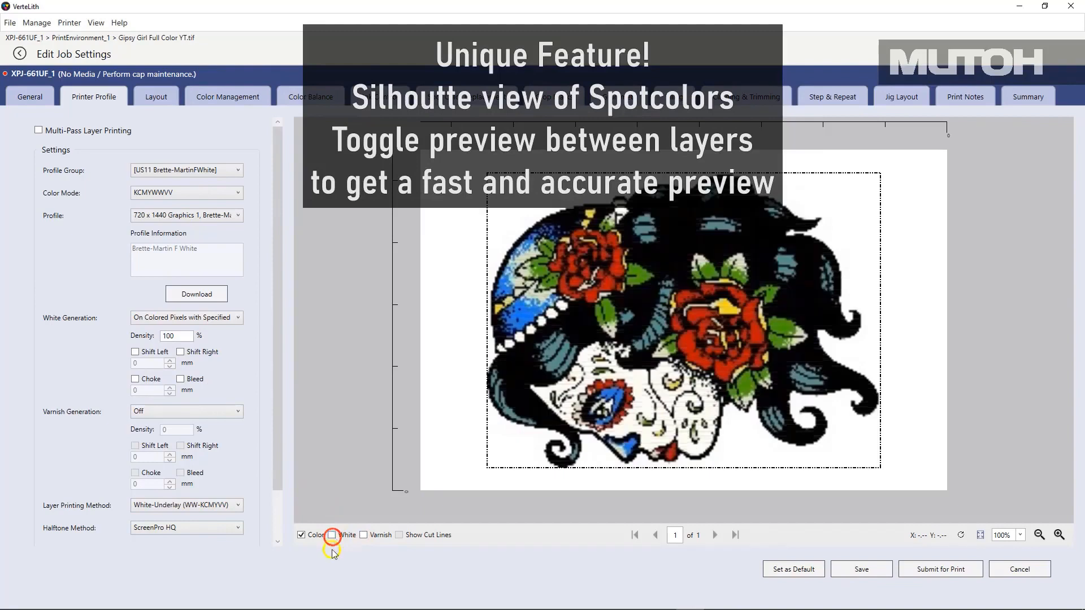
click(333, 538)
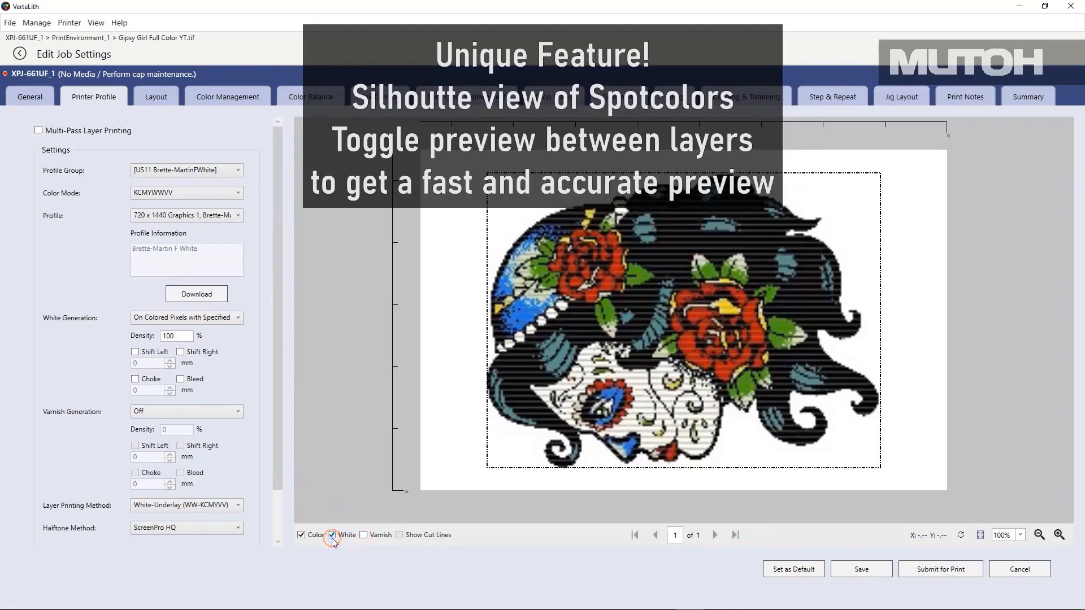
click(301, 535)
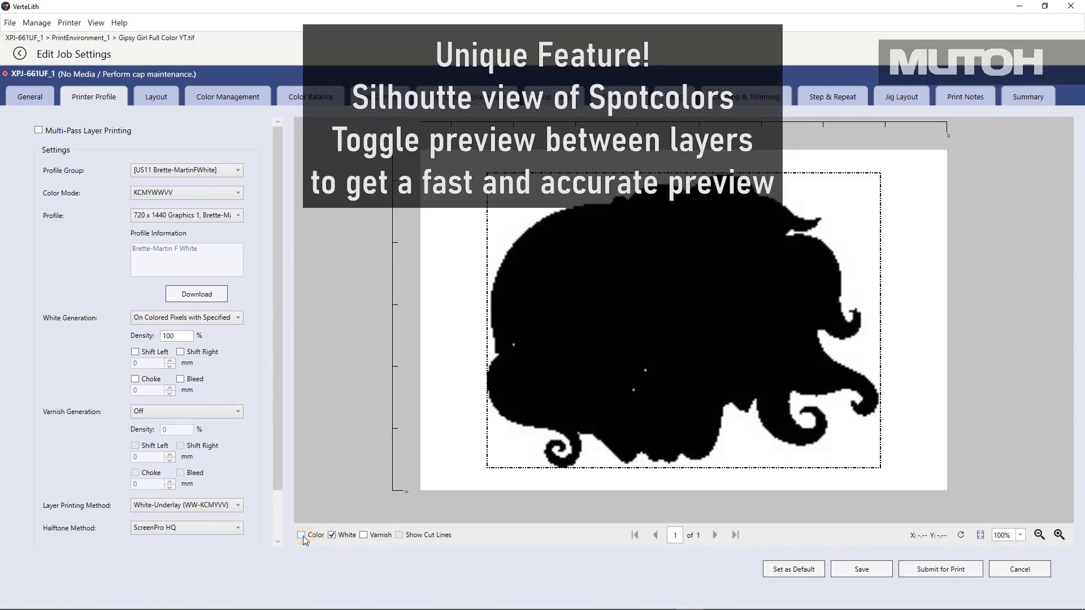
click(302, 537)
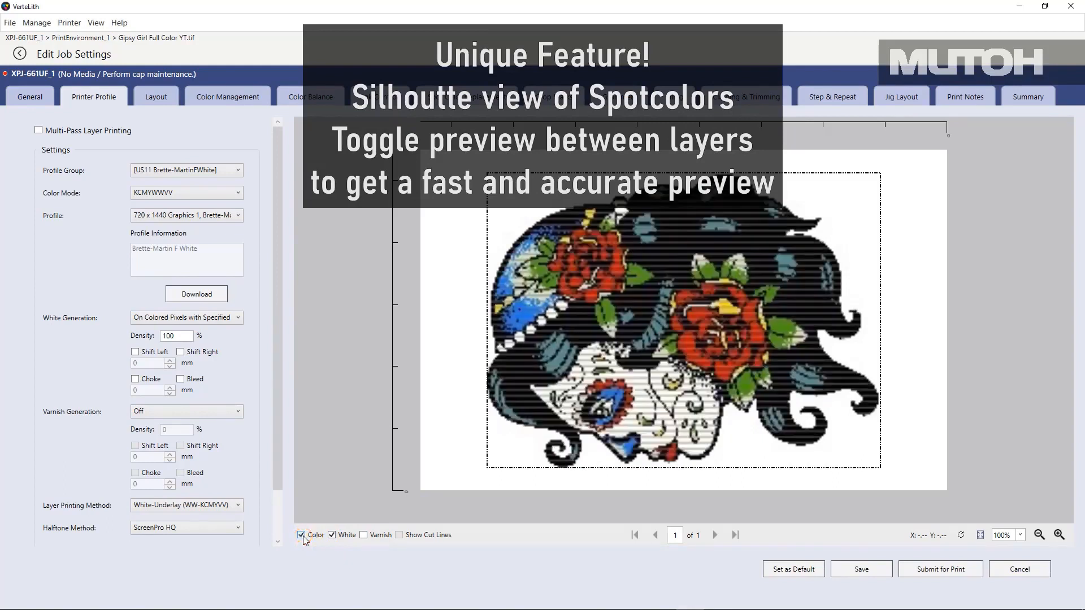
click(333, 536)
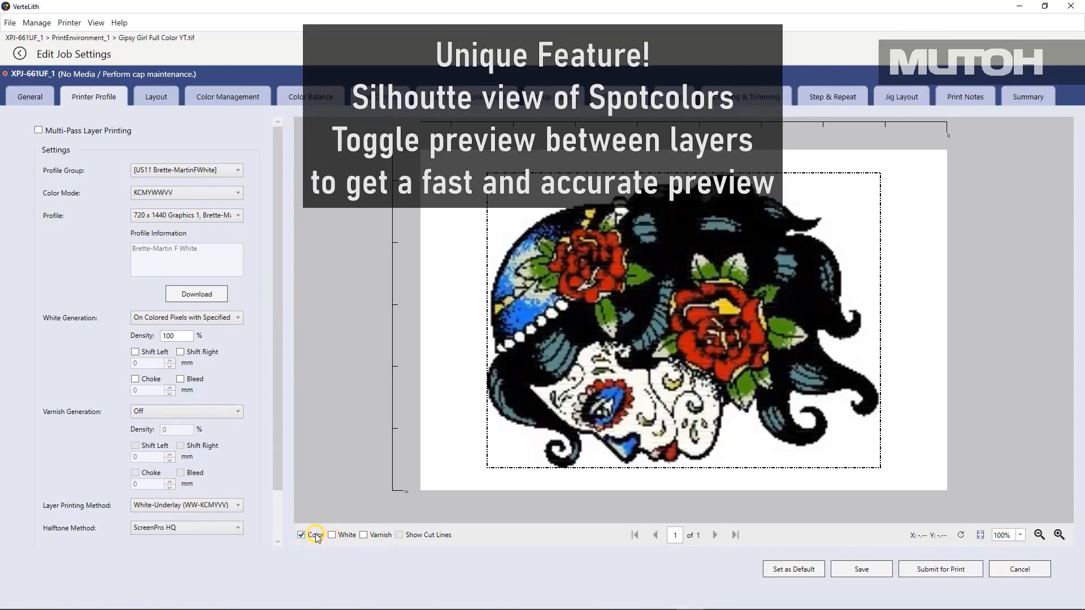
click(318, 539)
click(332, 536)
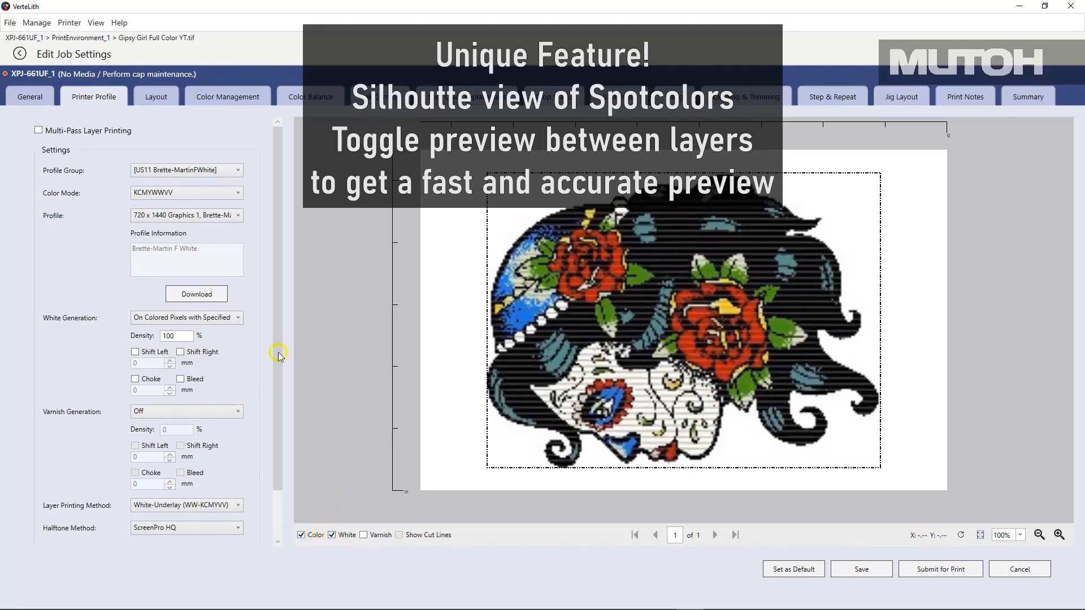
Submit the Gipsy Girl Full Color YT.tif job for printing
drag(276, 351, 276, 397)
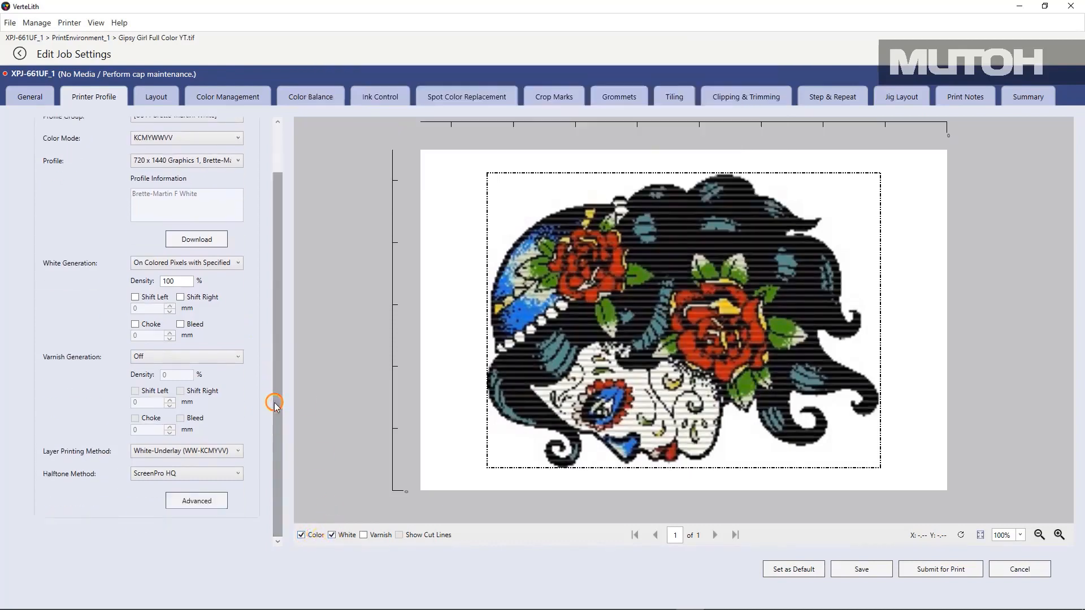
click(923, 568)
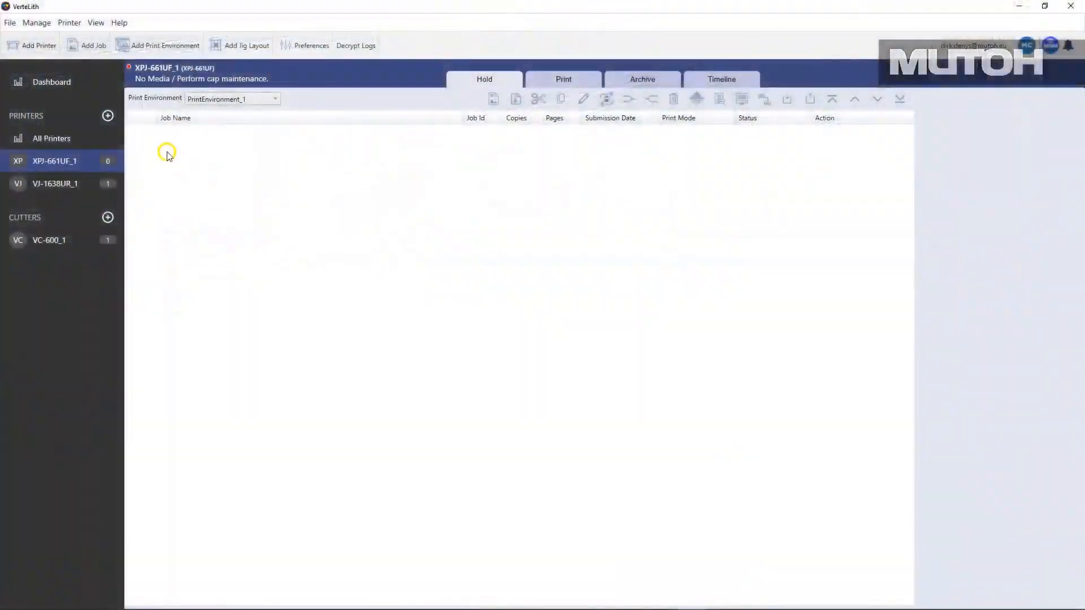
Add Gipsy Girl Full Color copy.tif, Gipsy Girl Structure.tif and Gipsy Girl White.tif as jobs in XPJ-661UF_1's Multi Table Printing environment
click(96, 47)
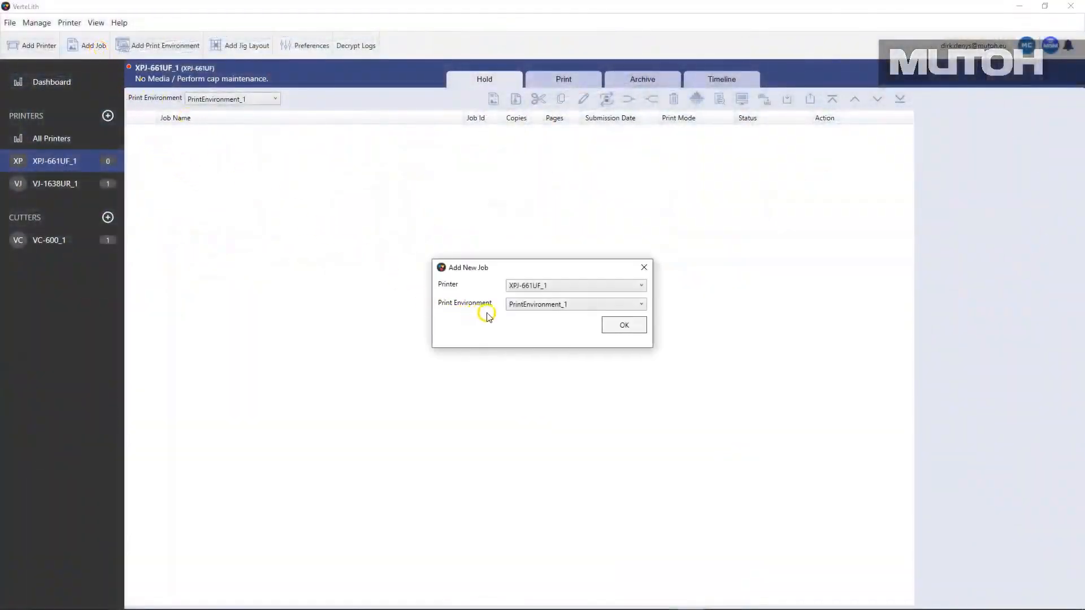
click(584, 305)
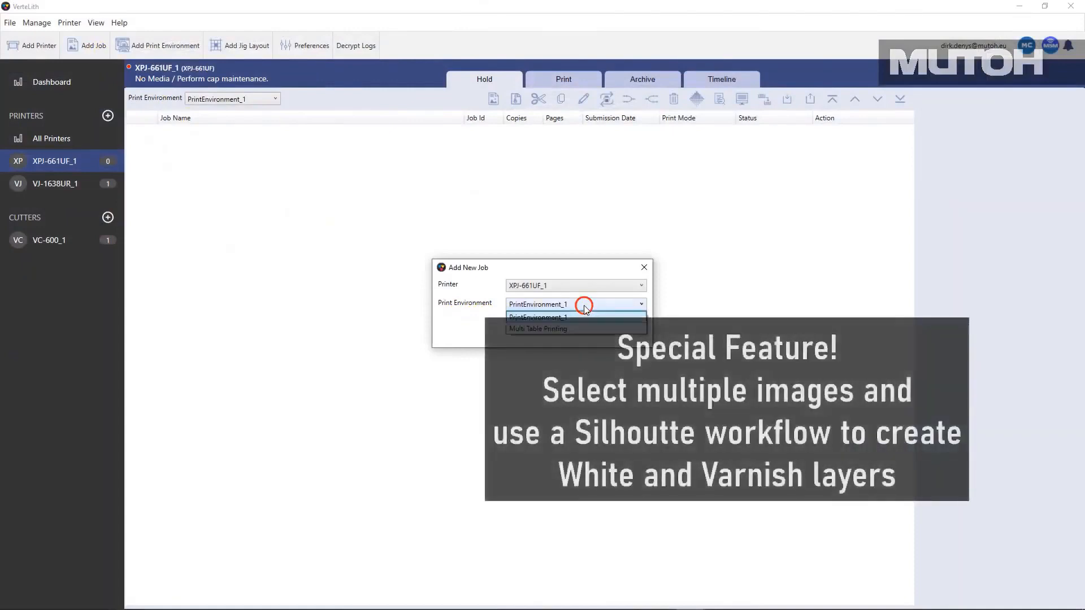
click(565, 330)
click(602, 334)
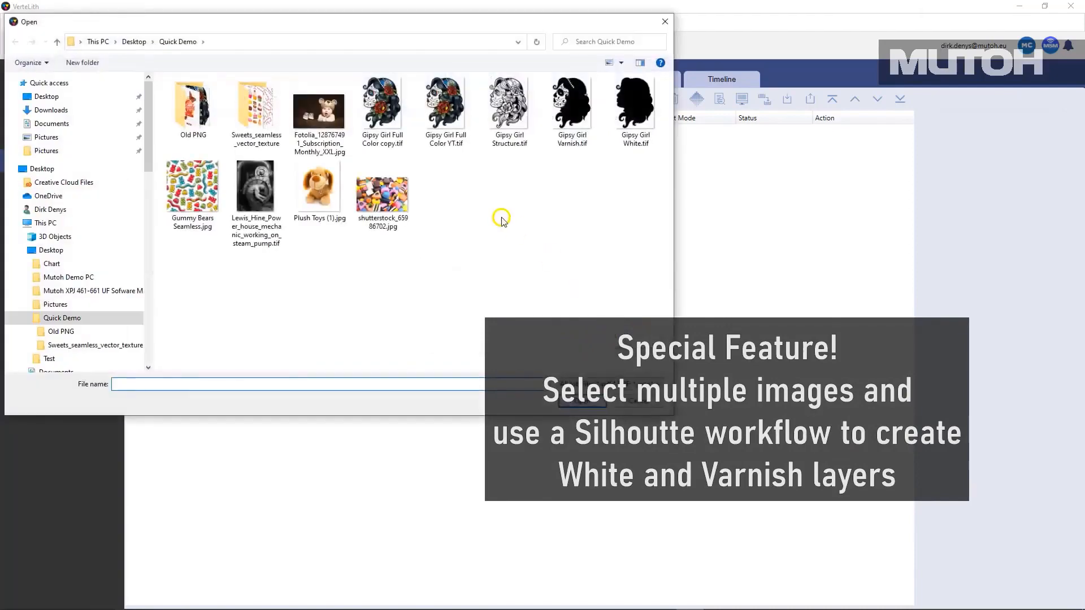
click(393, 127)
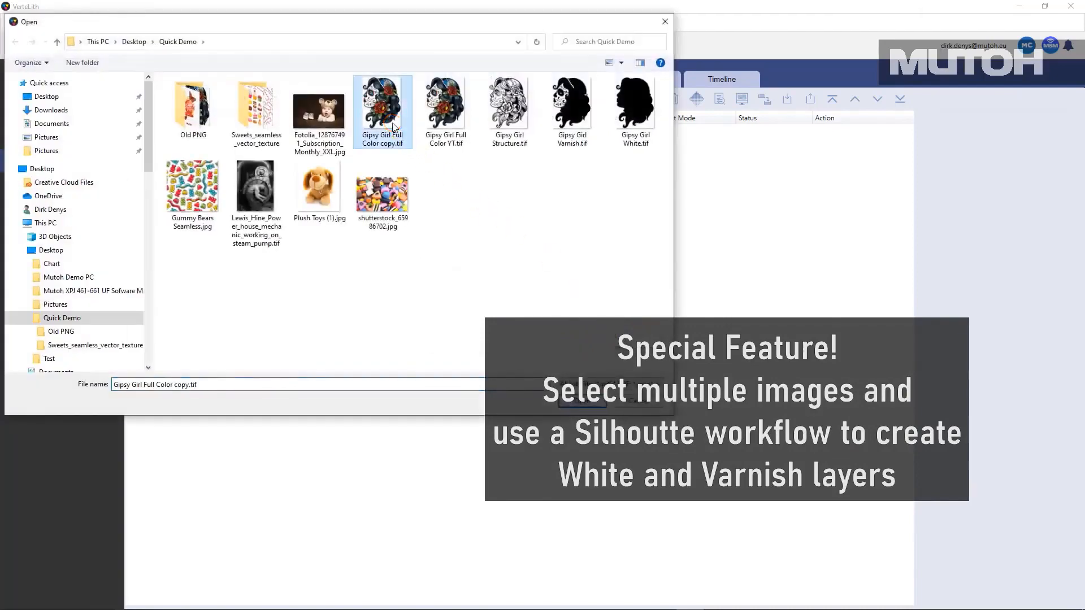
ctrl+click(496, 120)
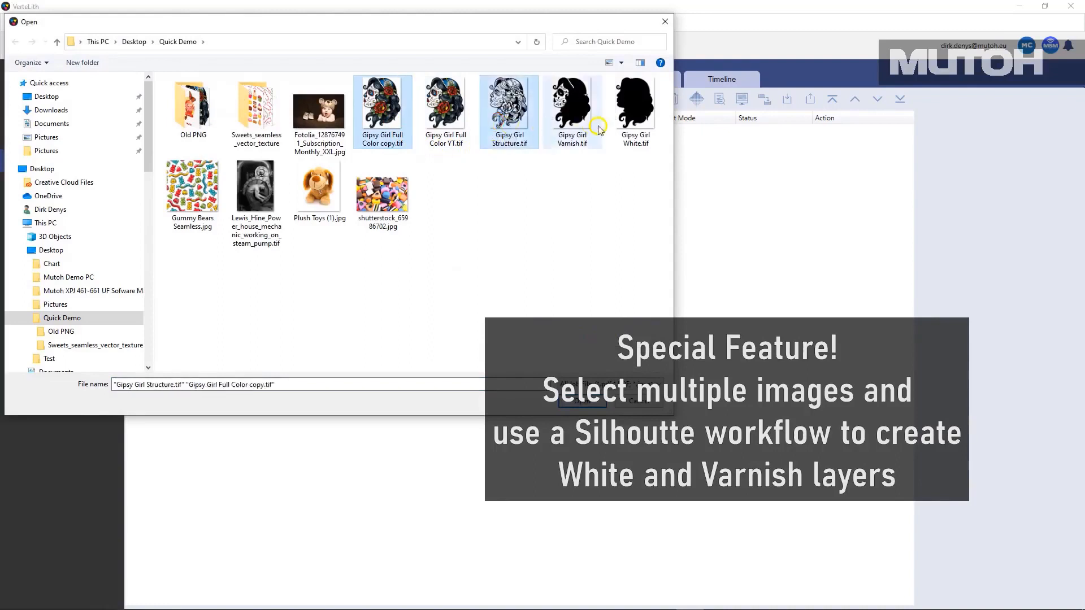
ctrl+click(636, 118)
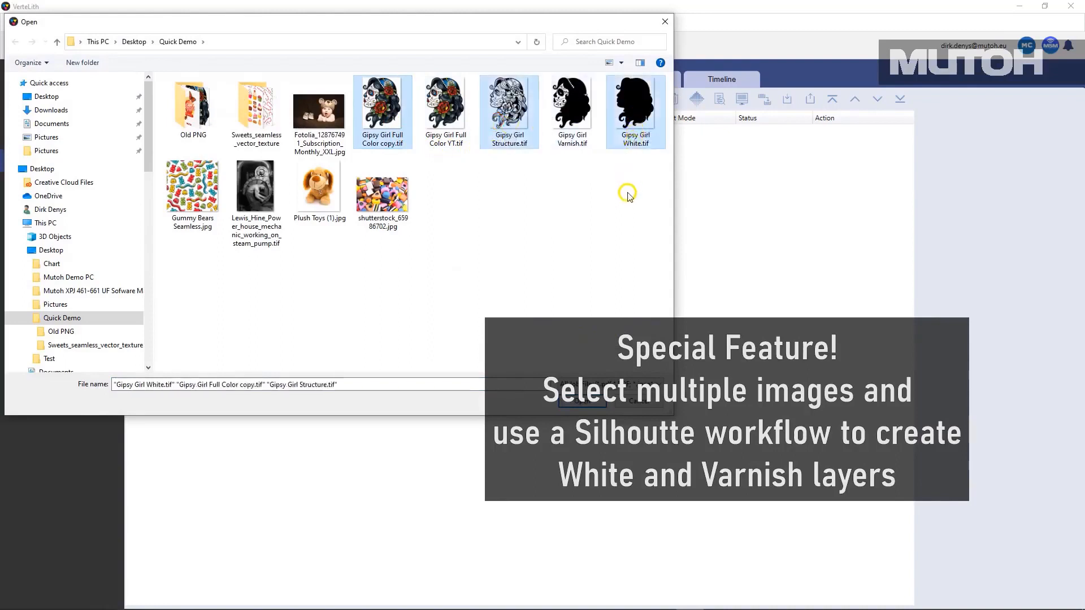
click(582, 402)
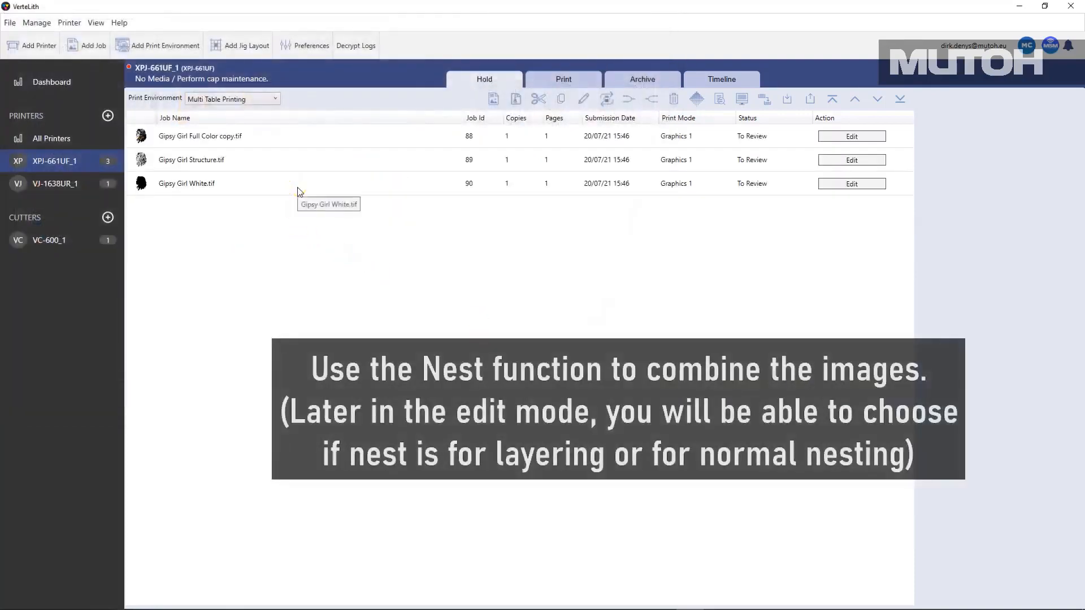
Nest the three Gipsy Girl jobs and open the nest's settings for editing
click(297, 186)
ctrl+click(295, 161)
ctrl+click(293, 139)
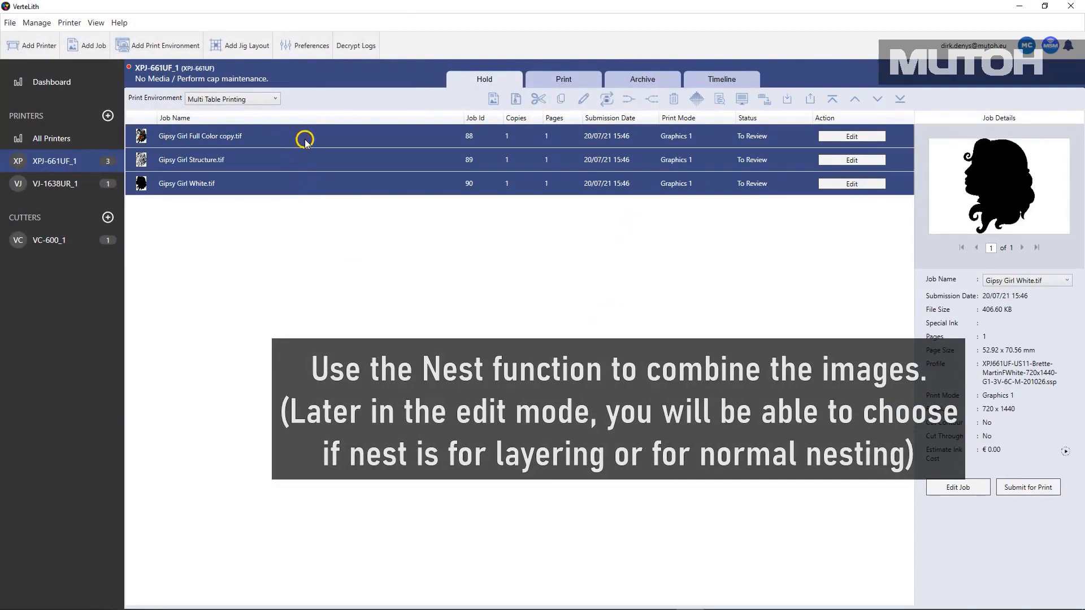
right_click(306, 140)
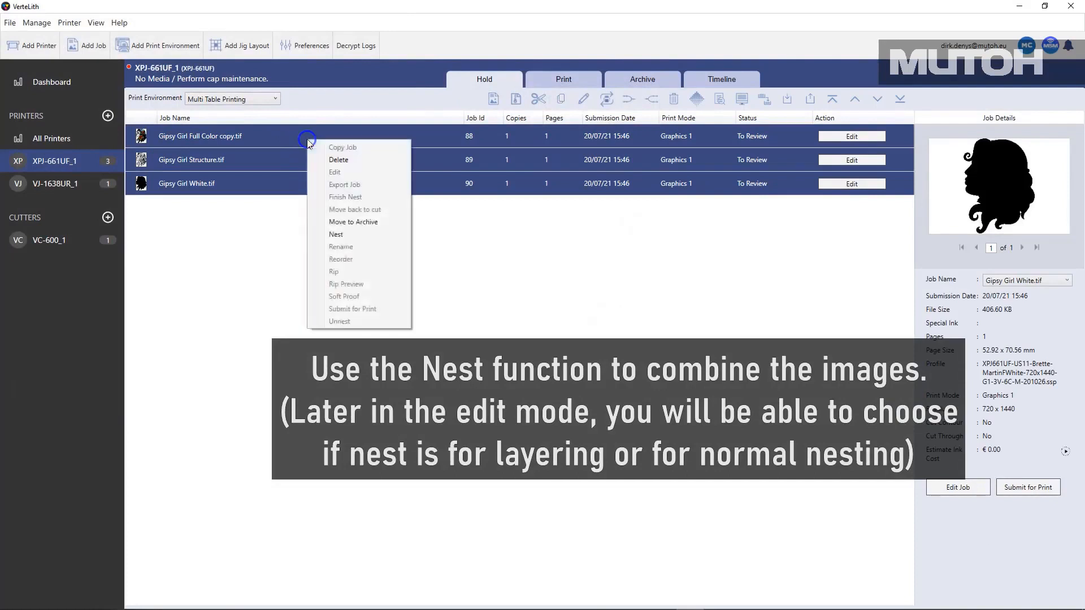
click(379, 234)
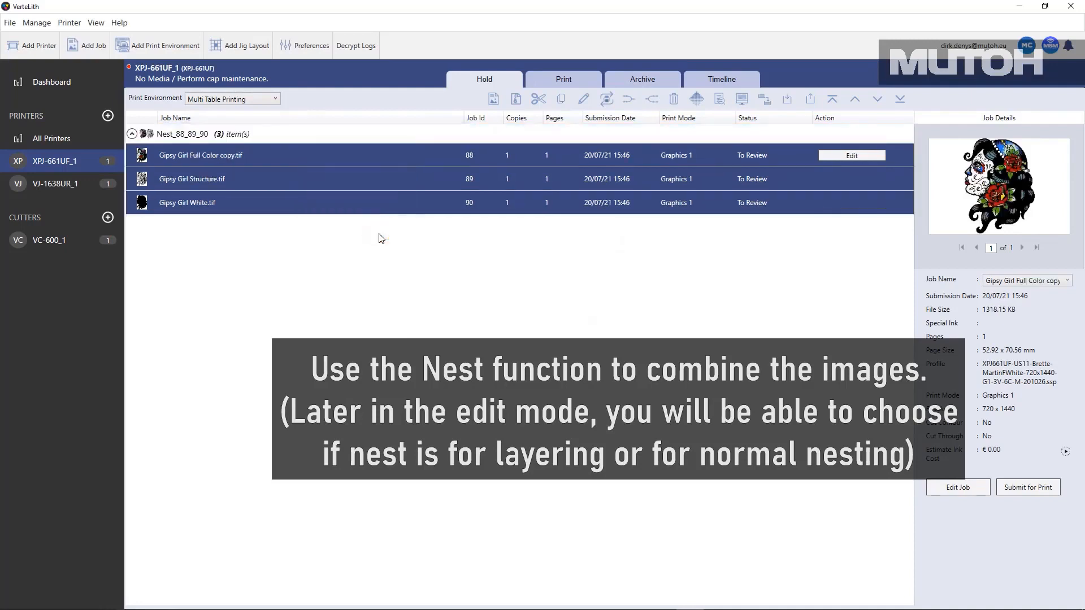
click(855, 155)
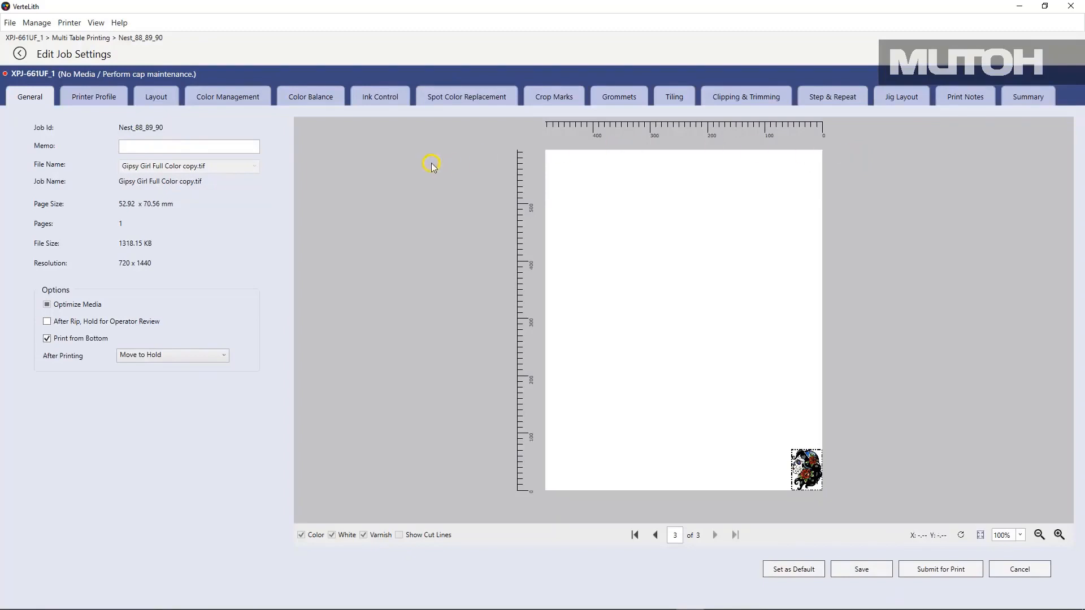
Set the nested job's media size to 85 mm wide and 55 mm high
click(162, 107)
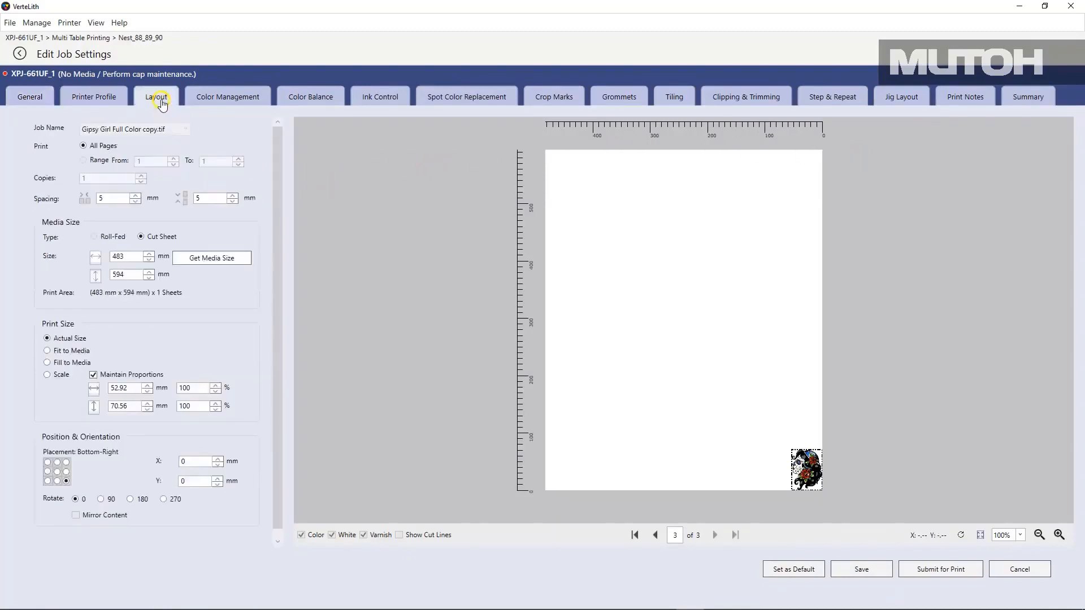
drag(129, 257, 83, 270)
text(8555)
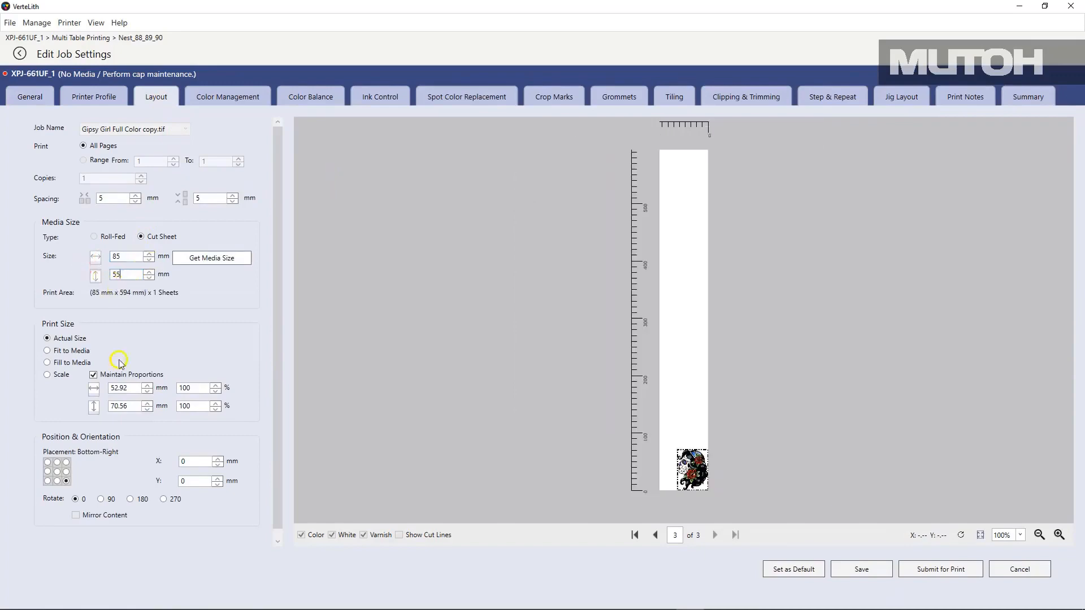
Scale the nested images proportionally to 90 %, place them Centre-Middle and rotate them 90 degrees
drag(193, 389, 150, 389)
text(90)
click(57, 472)
click(100, 498)
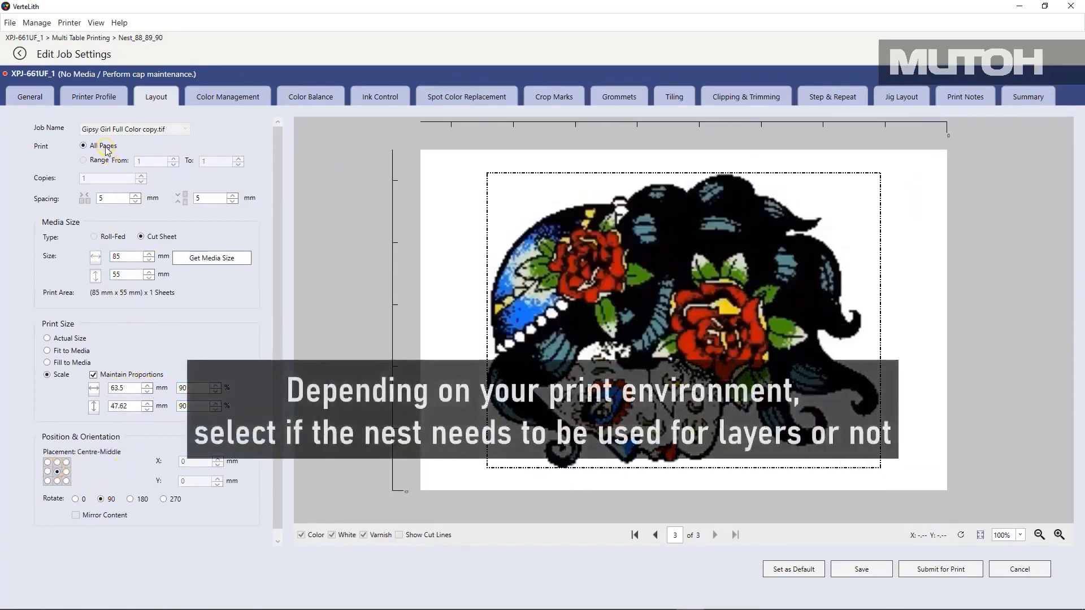
Examine which image each of the three multi-pass layers holds in the nest's printer profile
click(94, 102)
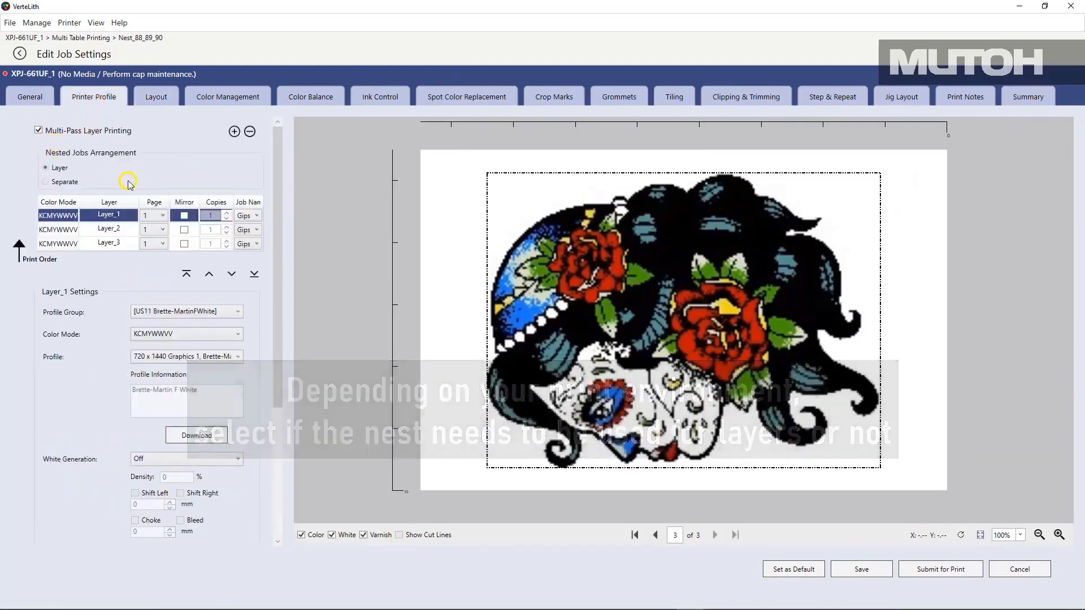
click(127, 229)
click(124, 244)
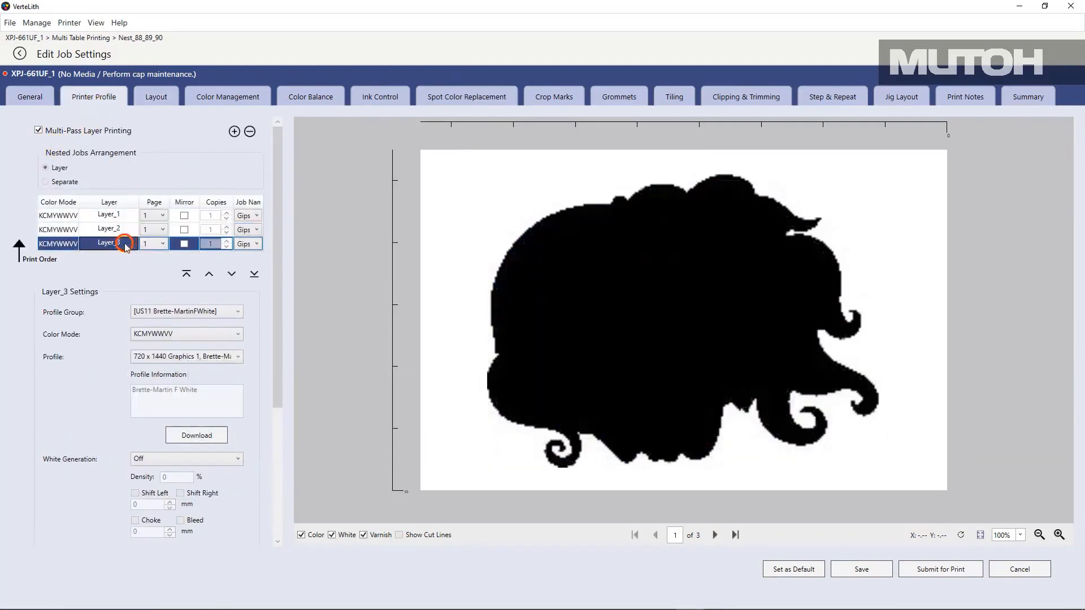
click(126, 229)
click(126, 217)
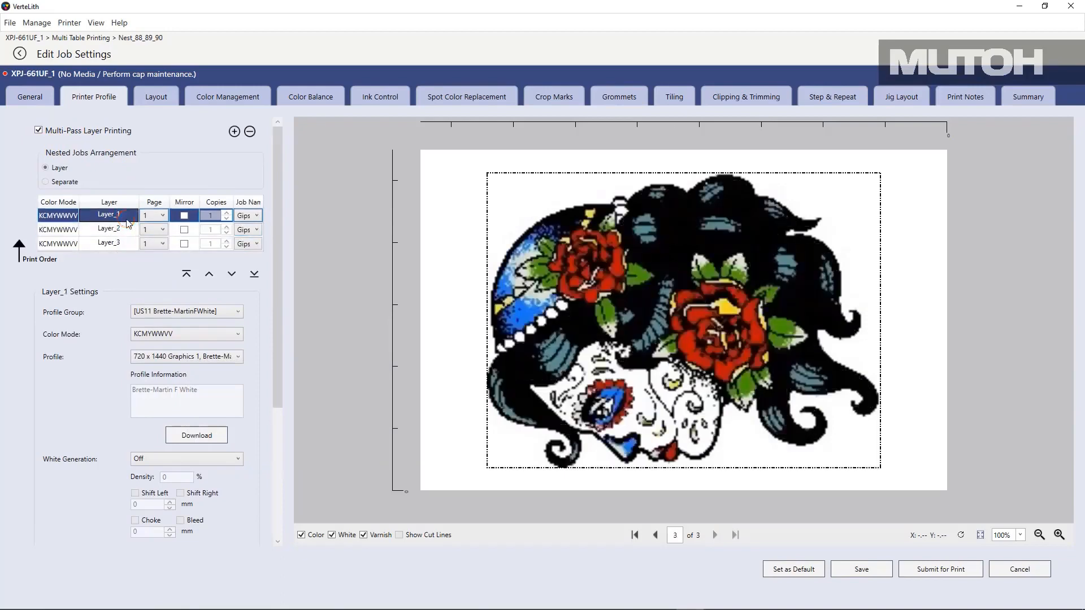
click(126, 230)
Set Layer_3's color mode to W and its white generation to On Colored Pixels with Specified Density
click(124, 243)
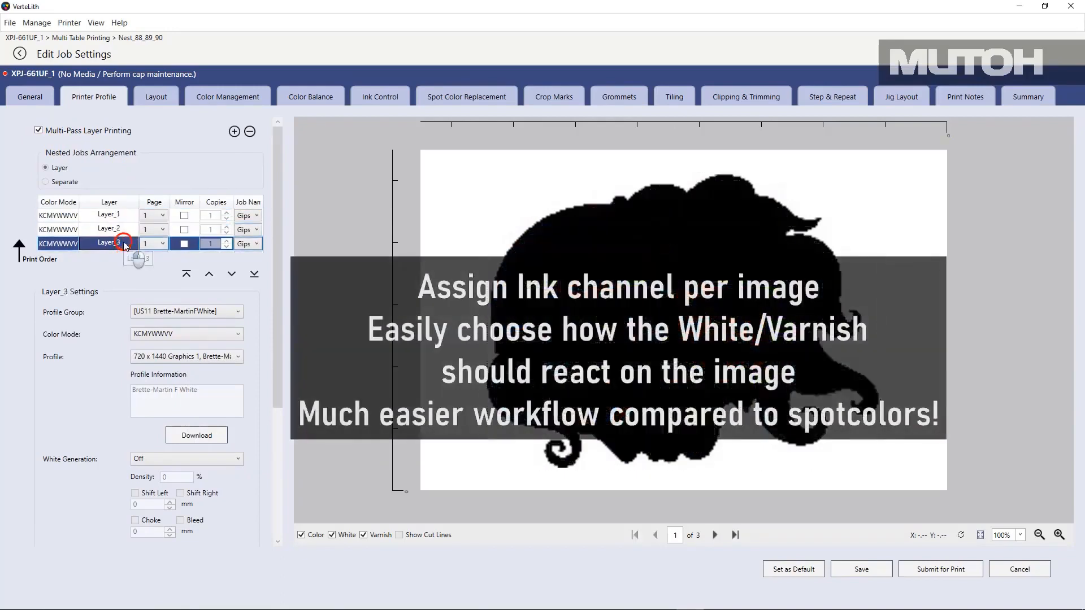
click(194, 335)
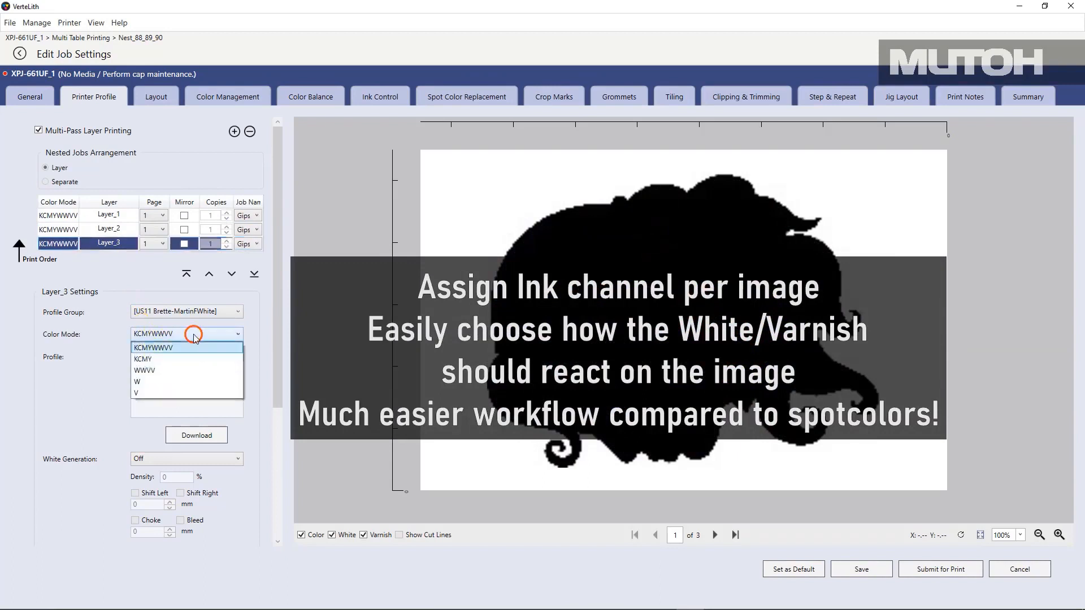
click(140, 382)
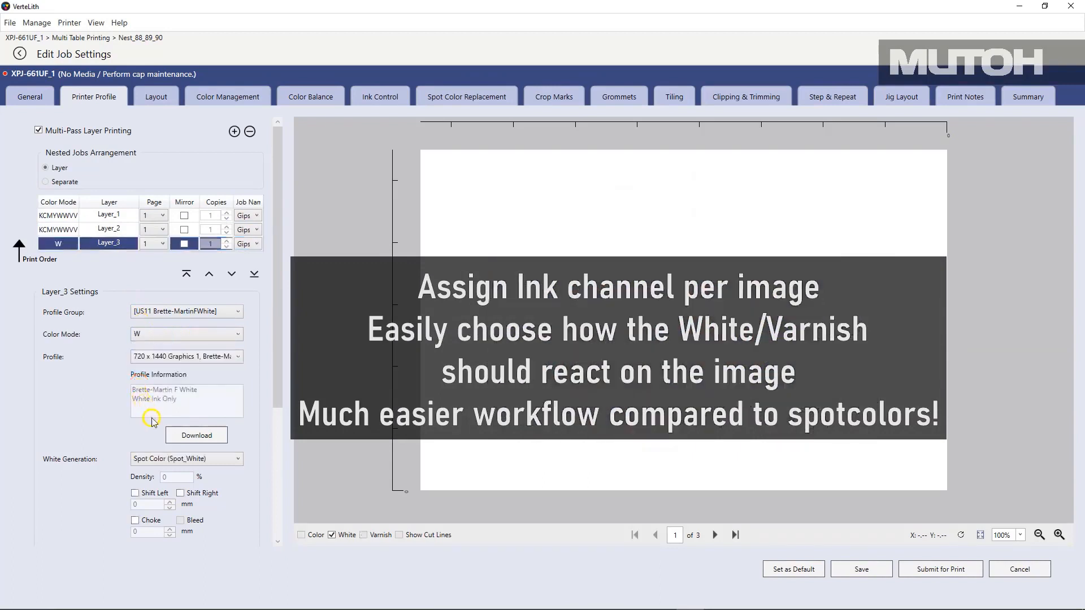
drag(275, 405, 277, 444)
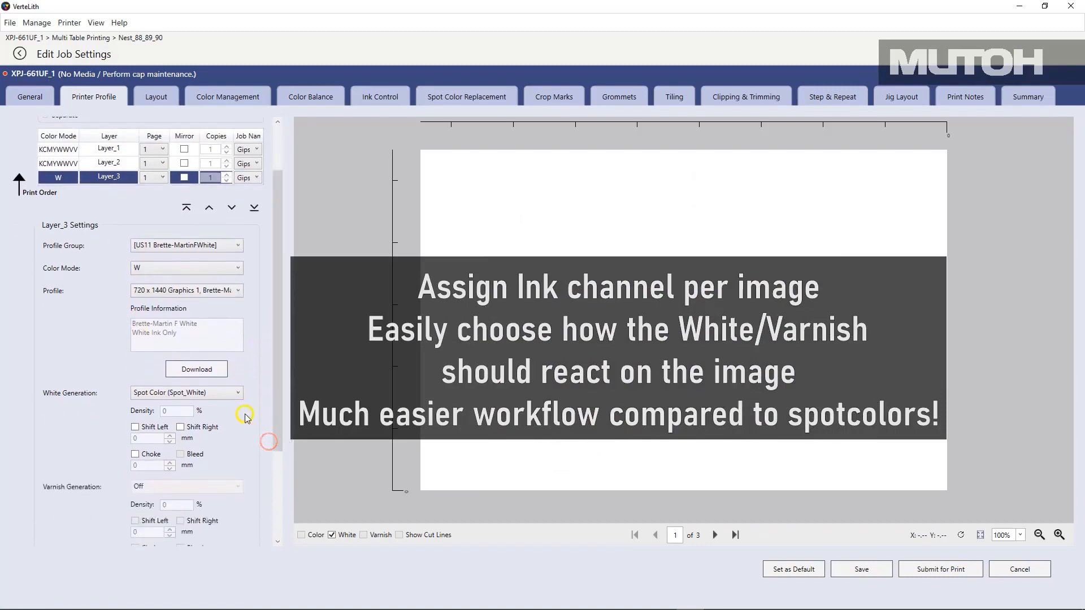
click(235, 393)
click(230, 452)
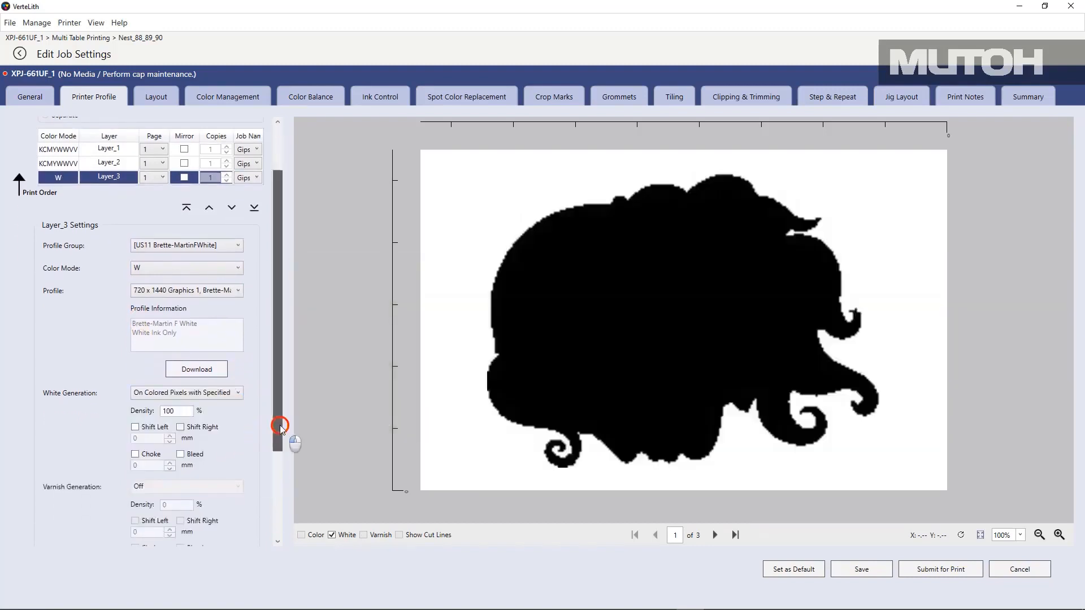
Move Layer_2 above Layer_1 in the print order and preview both layers
drag(278, 431, 281, 387)
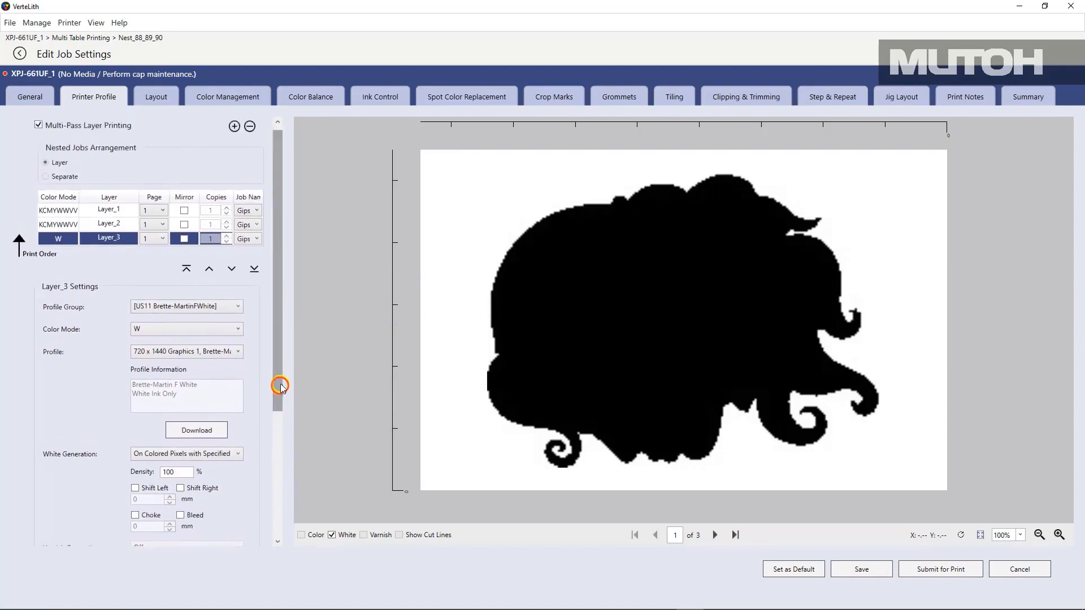
click(117, 226)
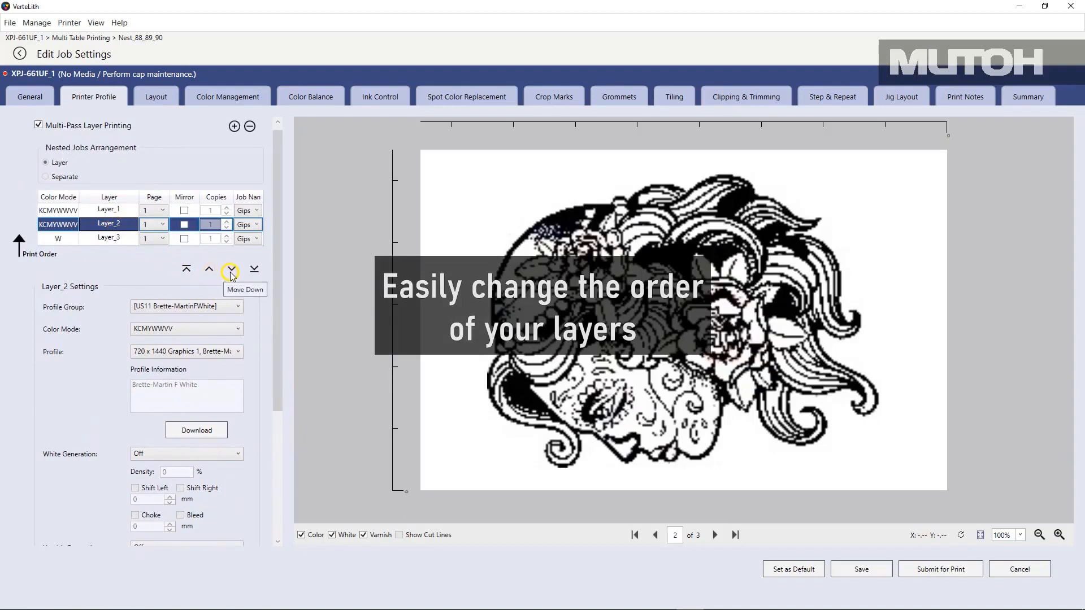
click(211, 270)
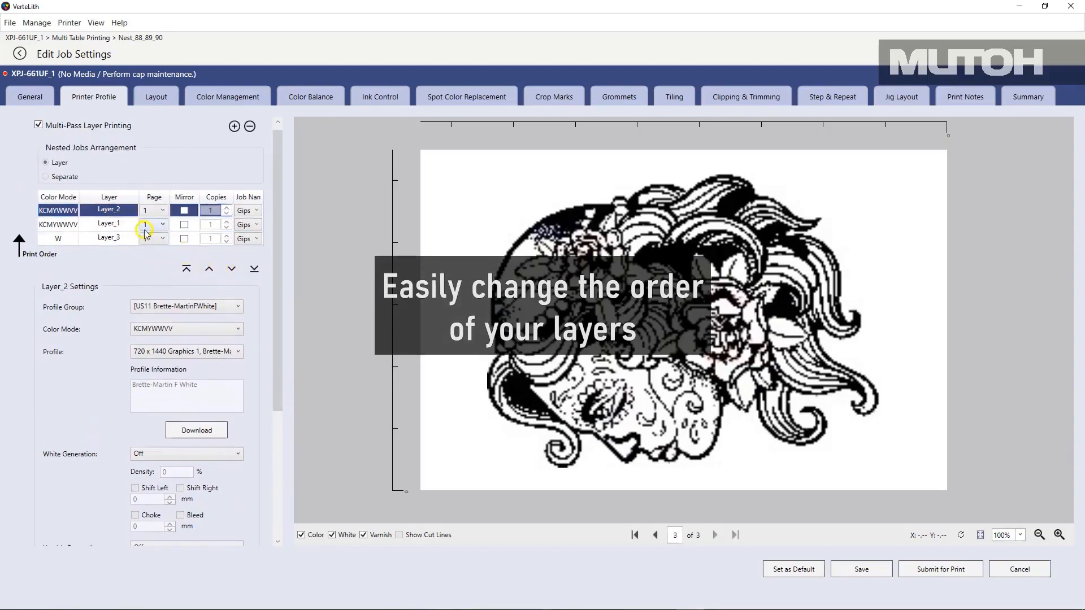
drag(120, 224, 122, 227)
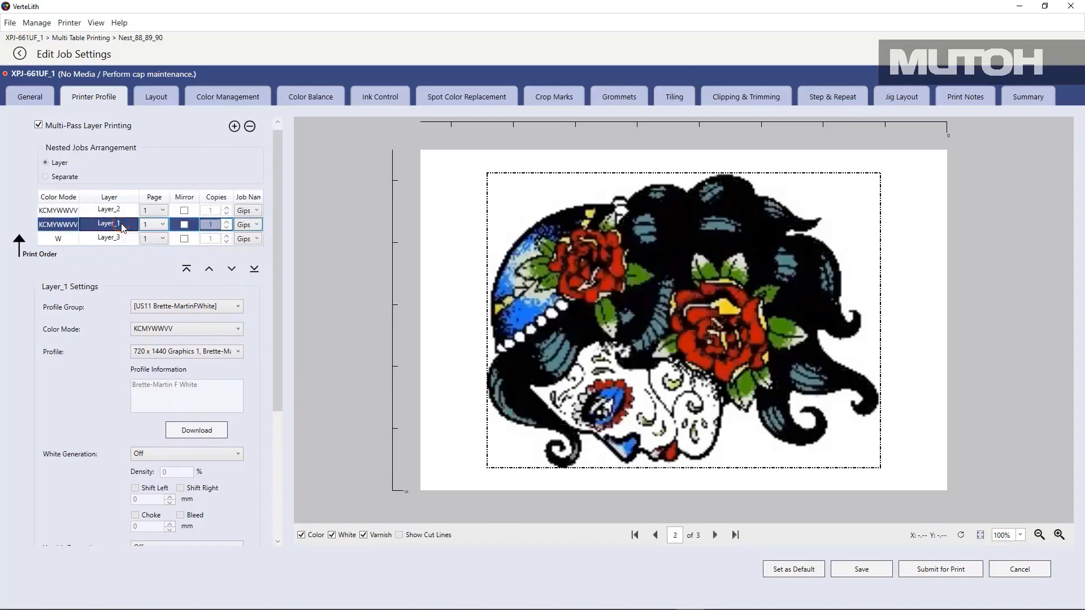
drag(122, 228, 119, 217)
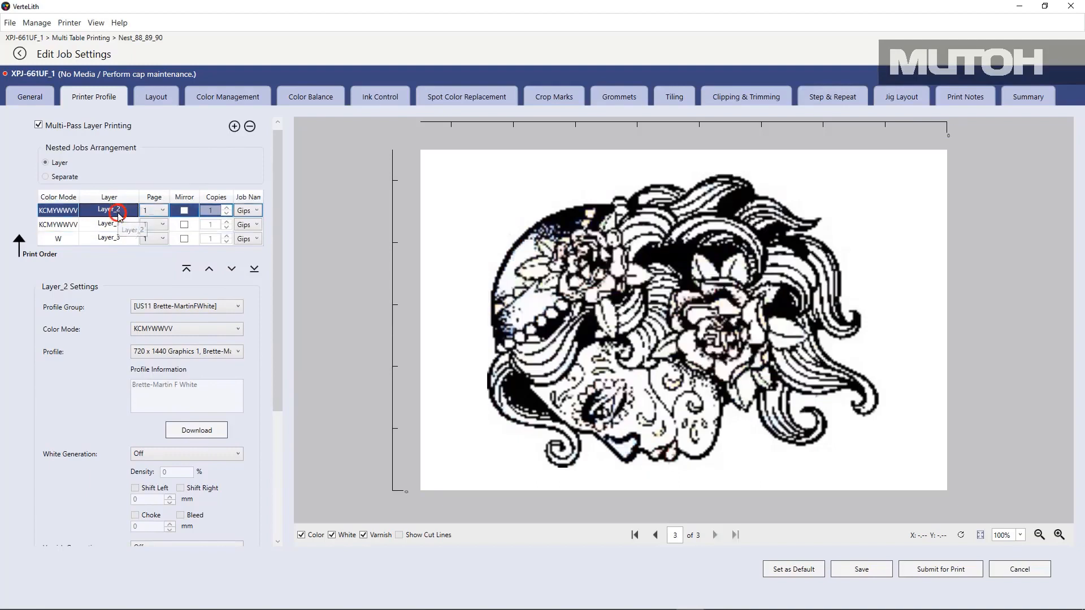
Set Layer_2's color mode to V and its varnish generation to On Colored Pixels with Specified Density
drag(278, 388, 261, 483)
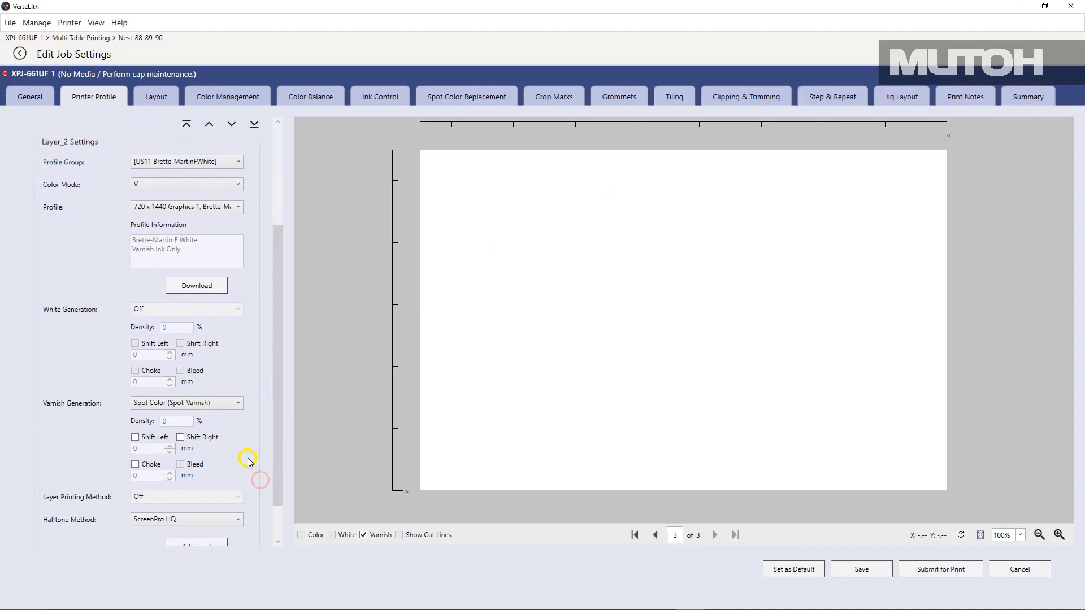
click(237, 410)
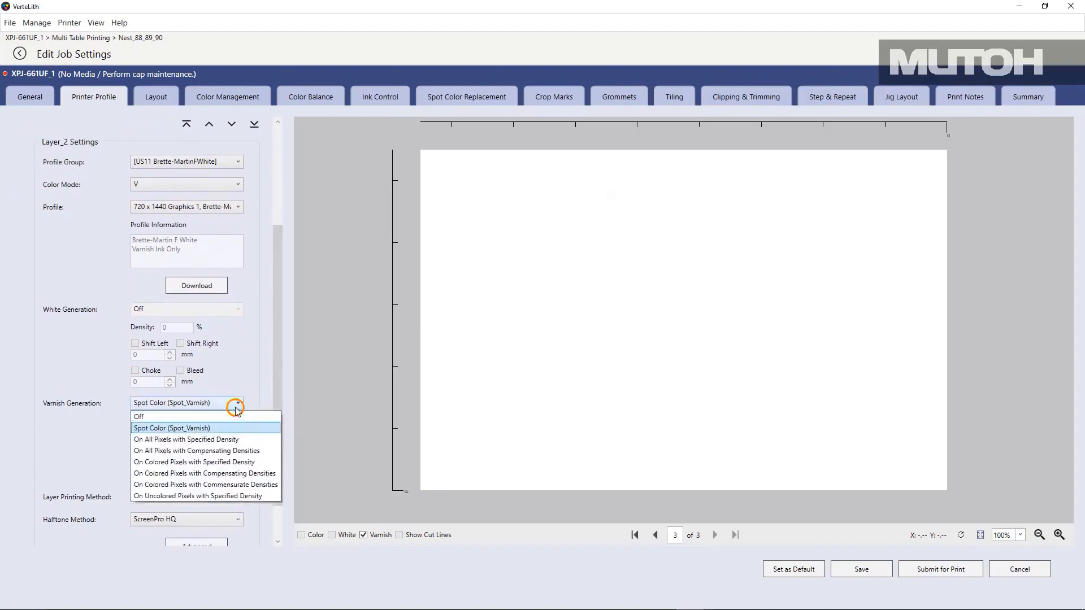
click(234, 462)
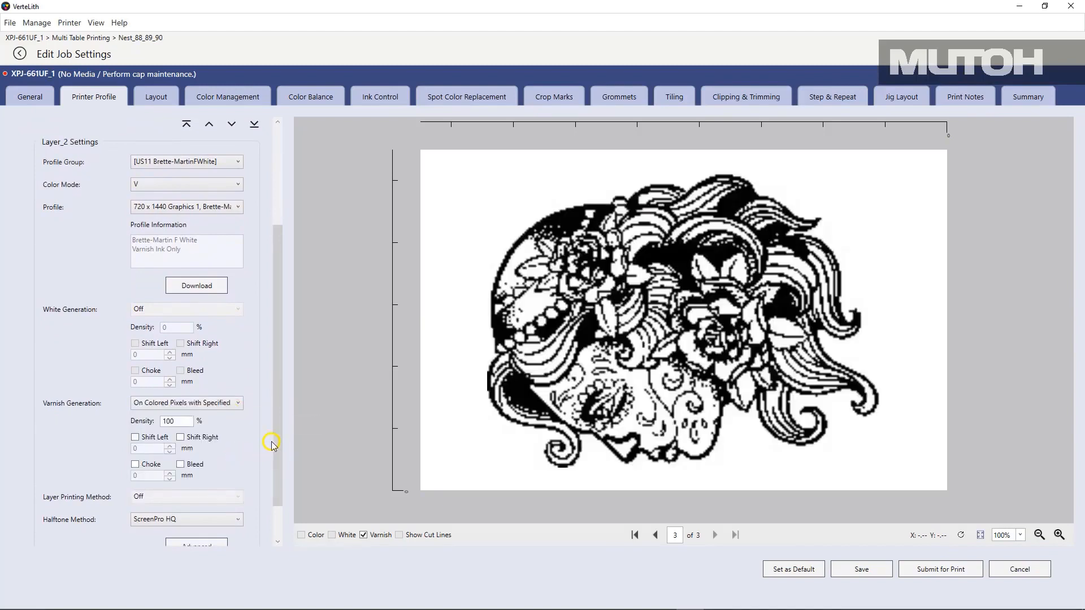
Enable UV control in Layer_2's advanced printer options with Outward 2 to 6 at 5 % and Homeward 1 to 6 at 0 %, and submit the nest for print
drag(272, 445, 270, 476)
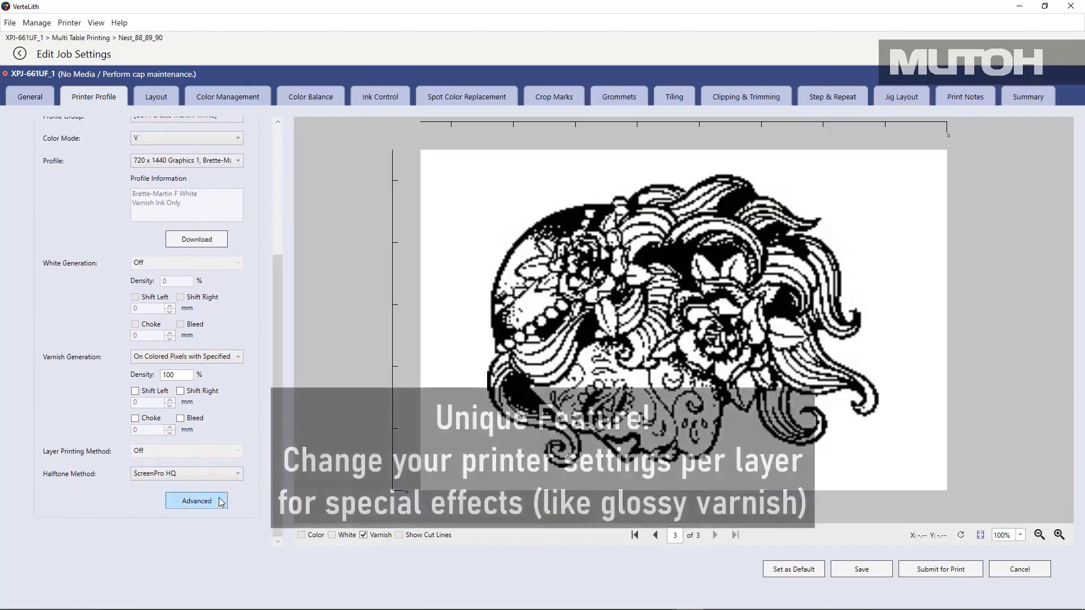
click(219, 499)
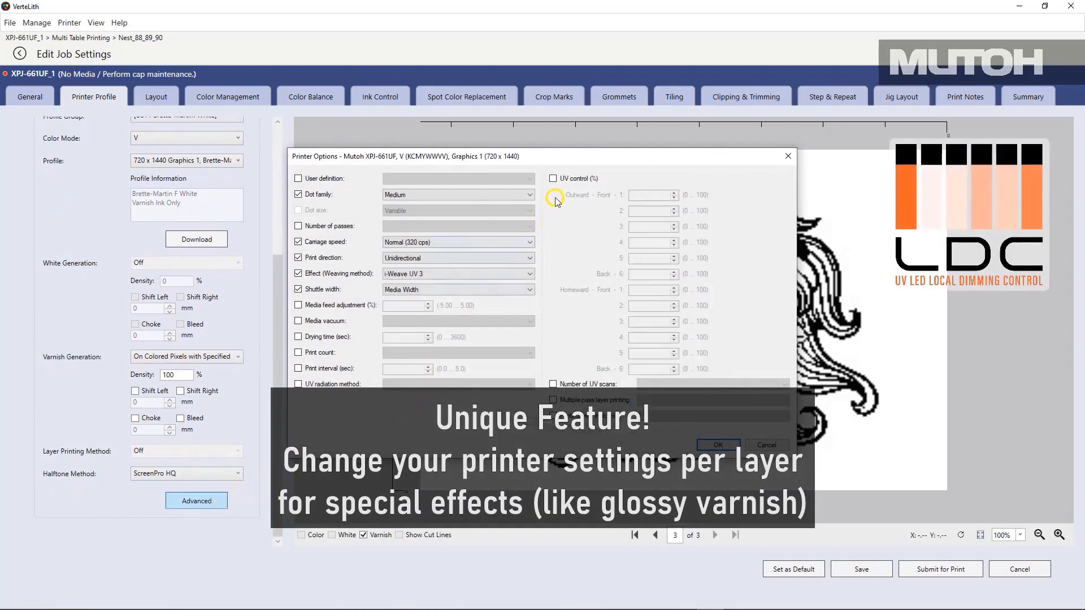
click(553, 179)
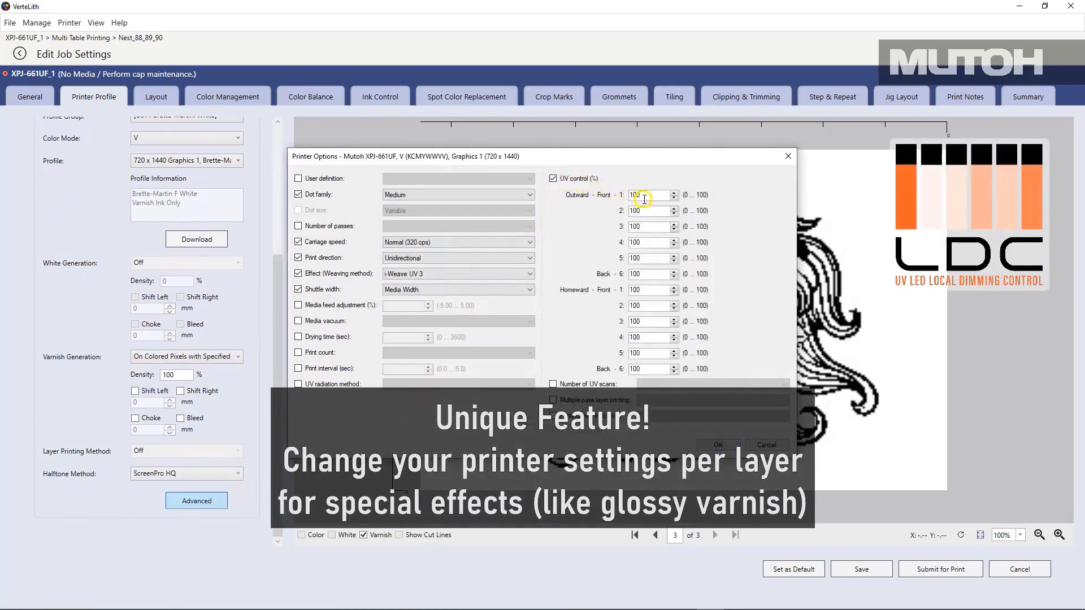
drag(645, 195, 625, 369)
text(555)
text(5)
text(5)
text(000)
text(00)
text(0)
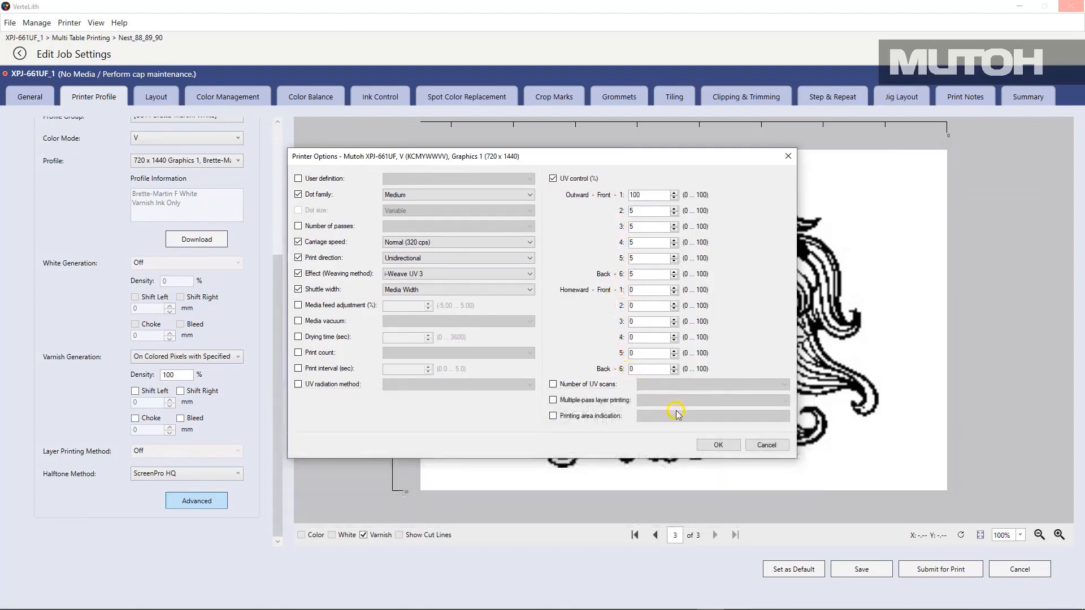
click(713, 444)
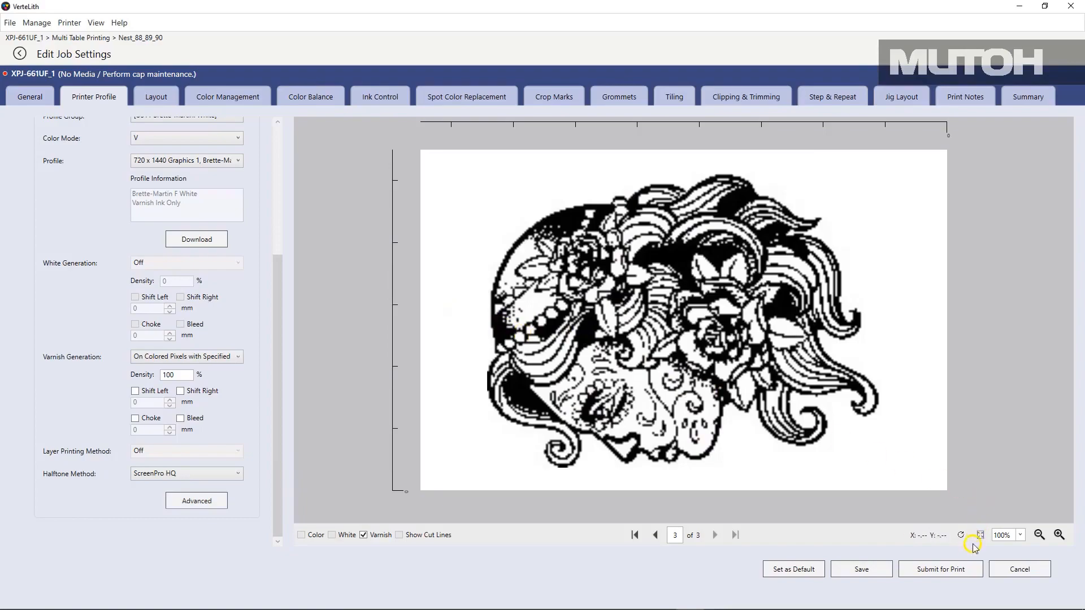
click(970, 570)
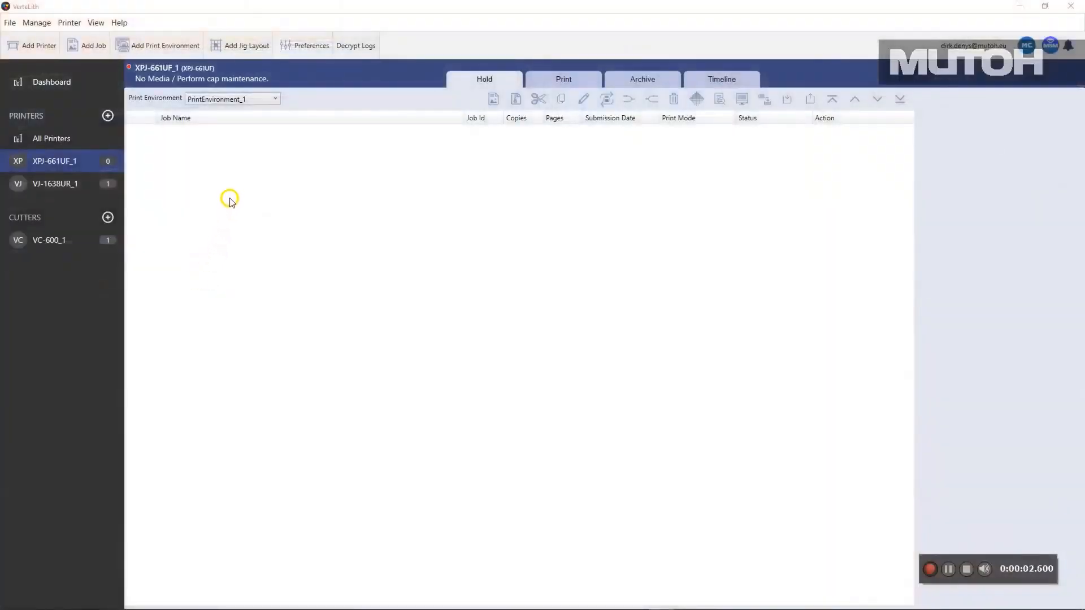
Create a new jig layout named Namecards DDS
click(253, 50)
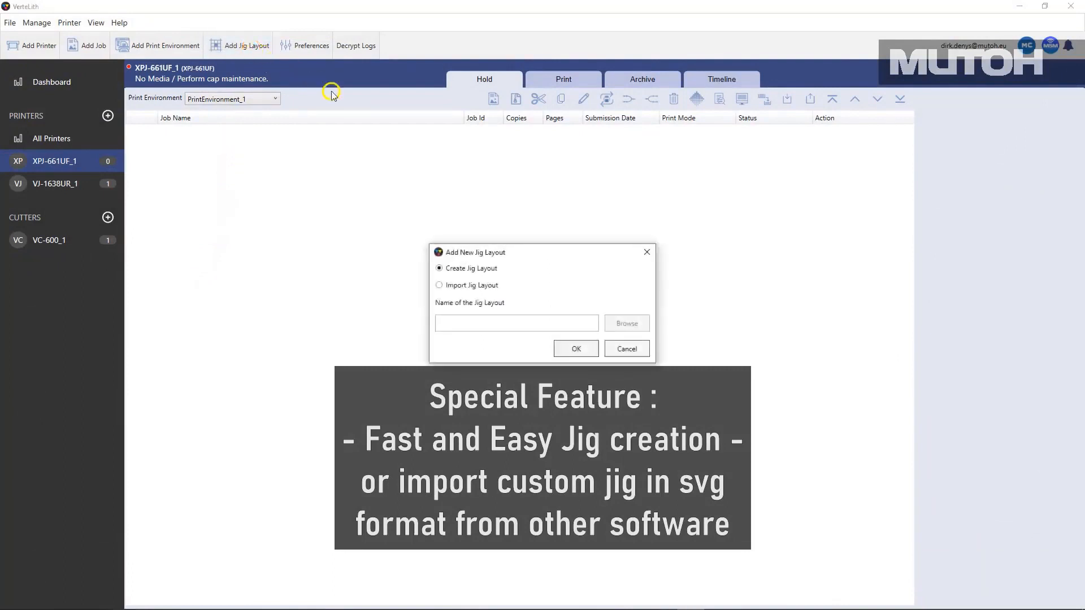
click(463, 320)
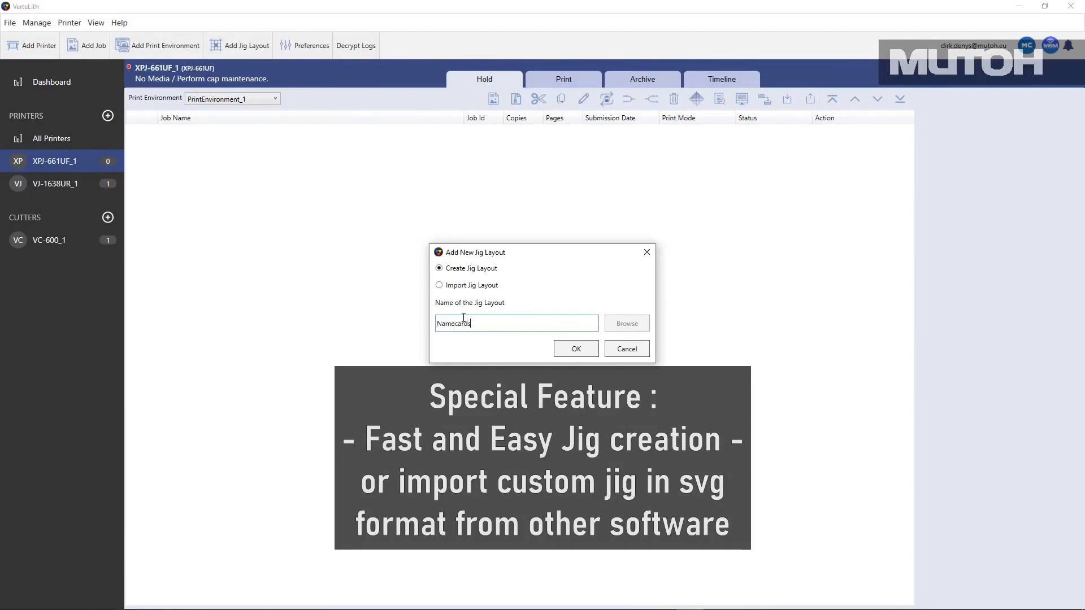
text(Namecards DDS)
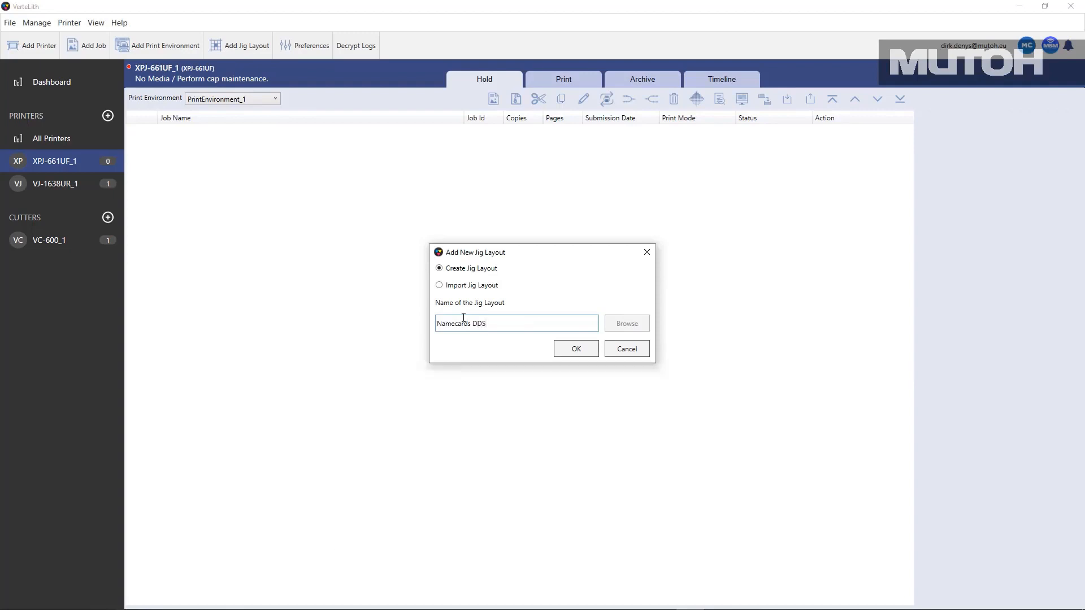
click(581, 353)
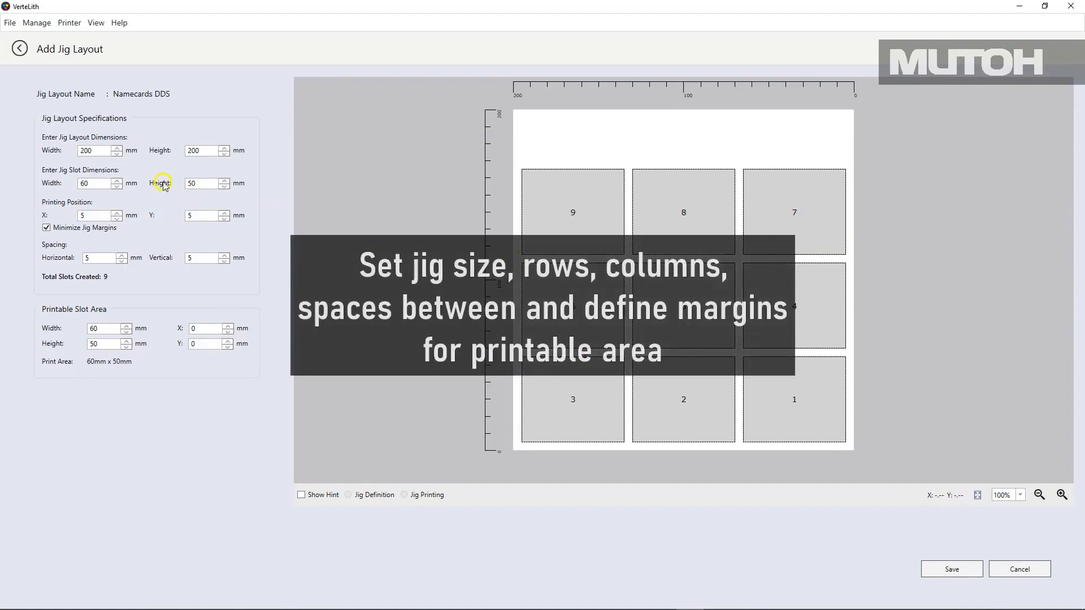
Set the jig layout dimensions to 295 x 210 mm and the jig slot dimensions to 86 x 55 mm
drag(97, 151, 77, 148)
text(295)
key(Tab)
text(210)
click(95, 184)
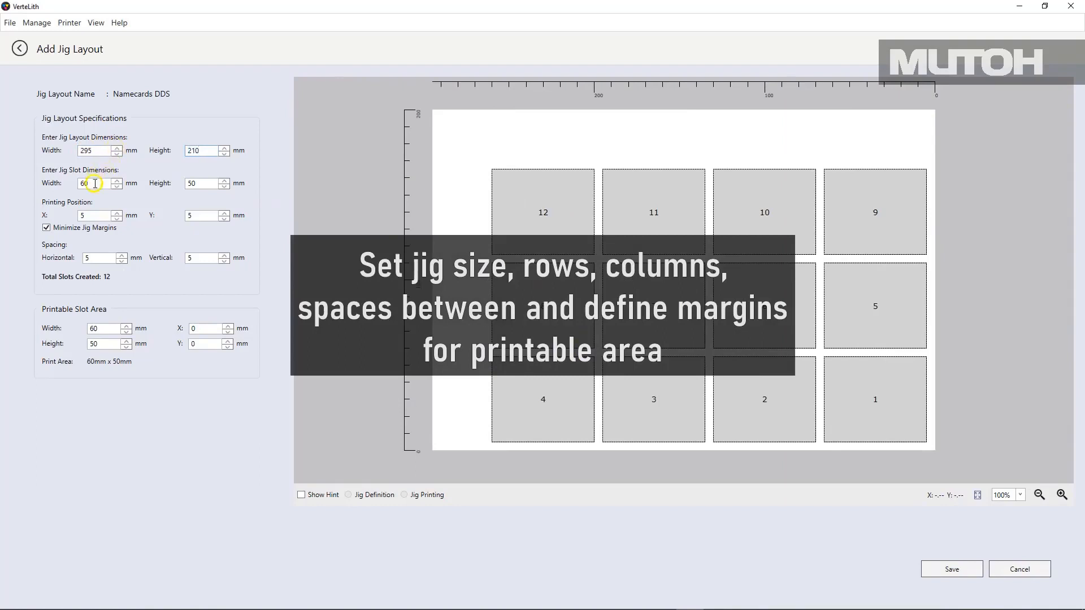
drag(95, 183, 68, 171)
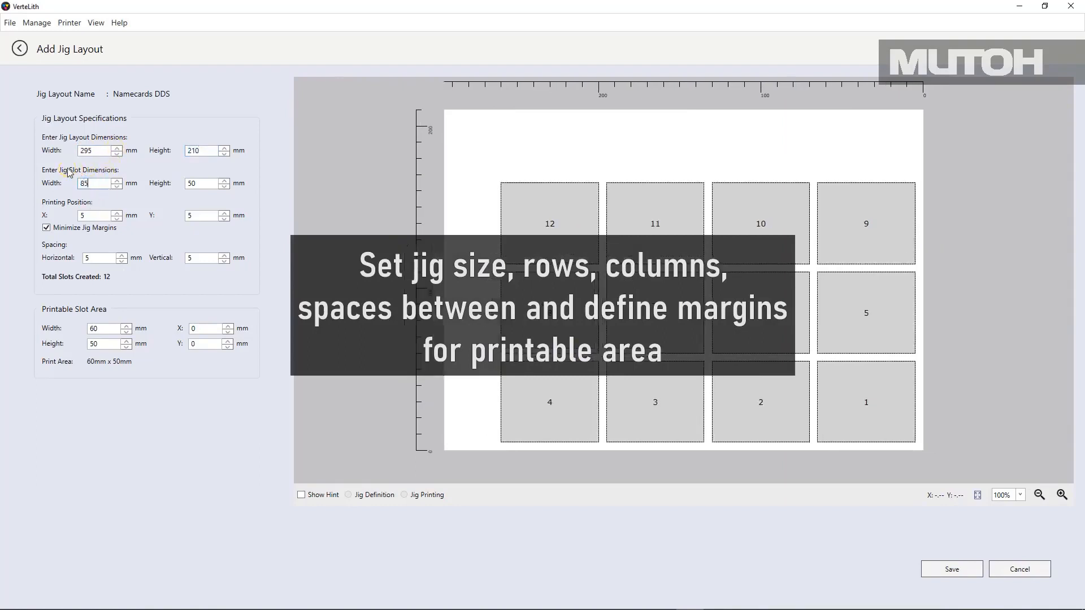
drag(203, 188, 186, 186)
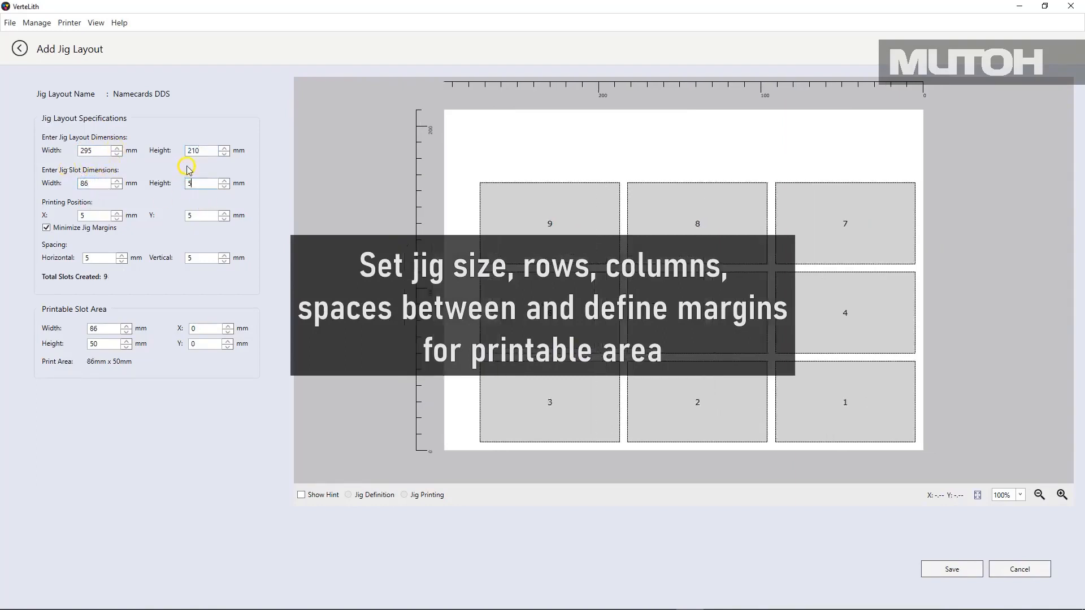
click(100, 212)
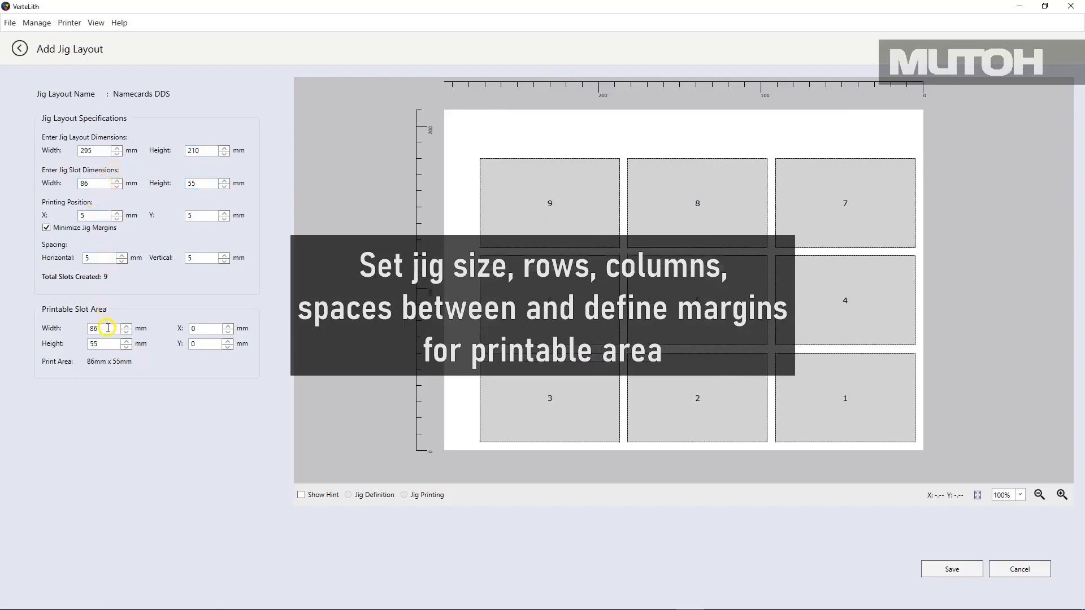
Set the printable slot area to 80 x 49 mm, offset by 3 mm in both X and Y
click(126, 334)
click(126, 334)
click(126, 347)
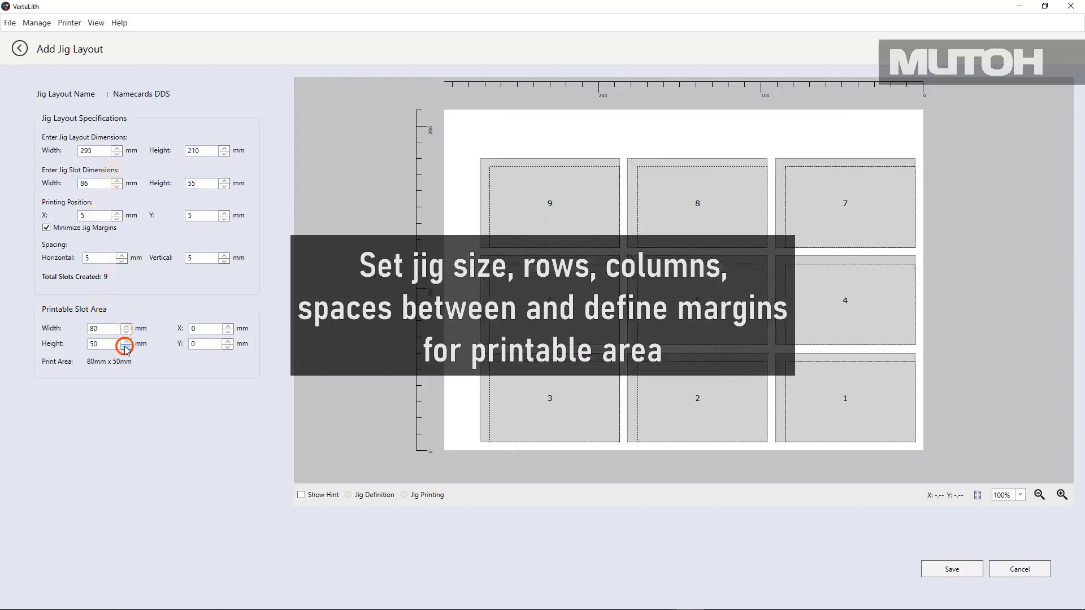
click(126, 347)
click(230, 326)
click(229, 326)
click(229, 326)
click(229, 340)
click(230, 341)
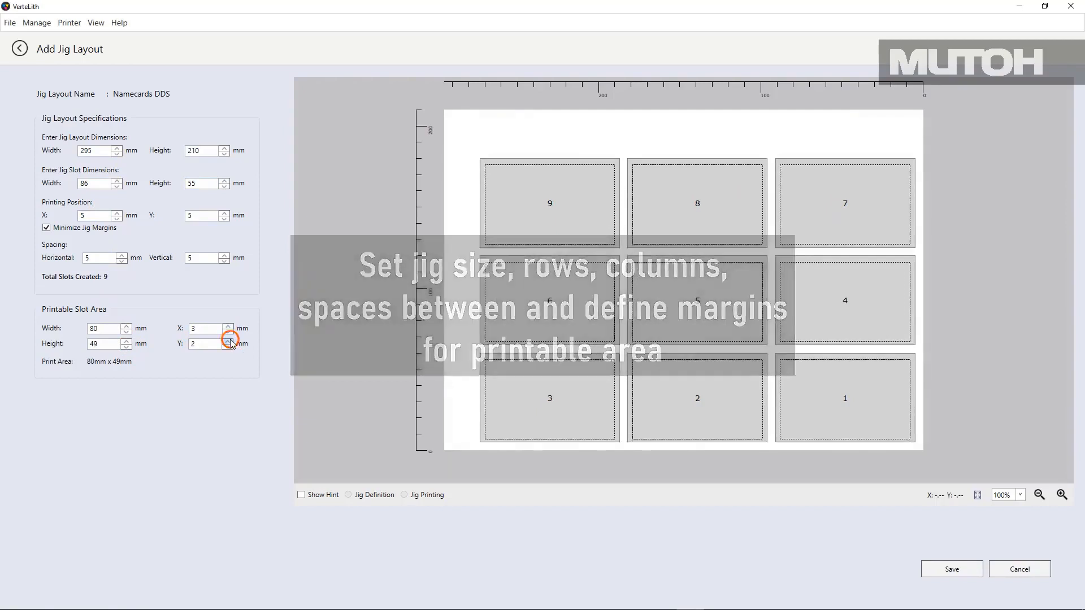
click(229, 341)
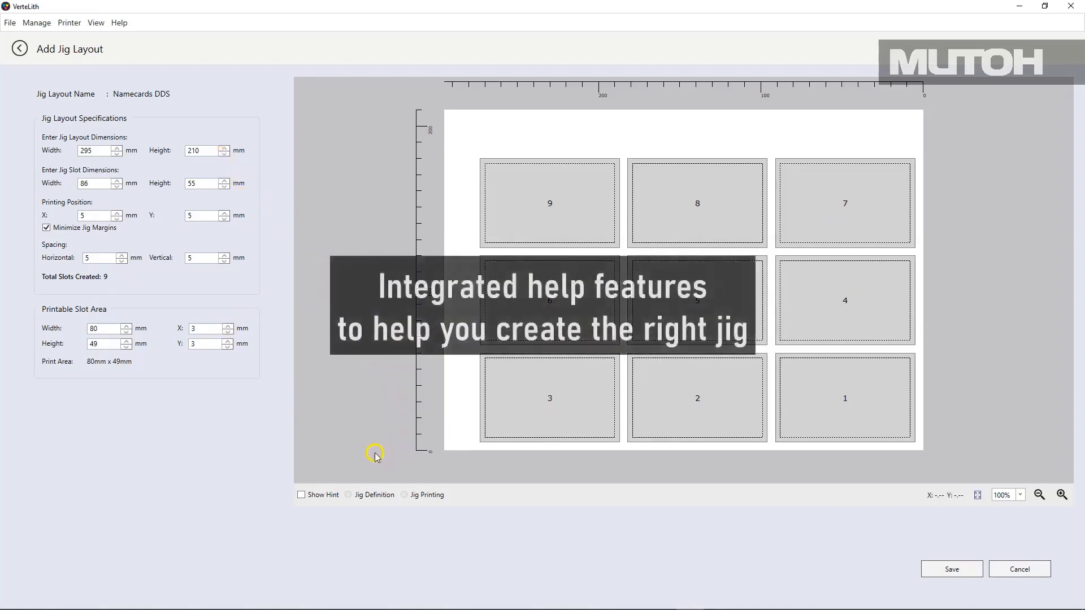
View the Jig Definition and Jig Printing hint diagrams, and hide the hints again
click(301, 496)
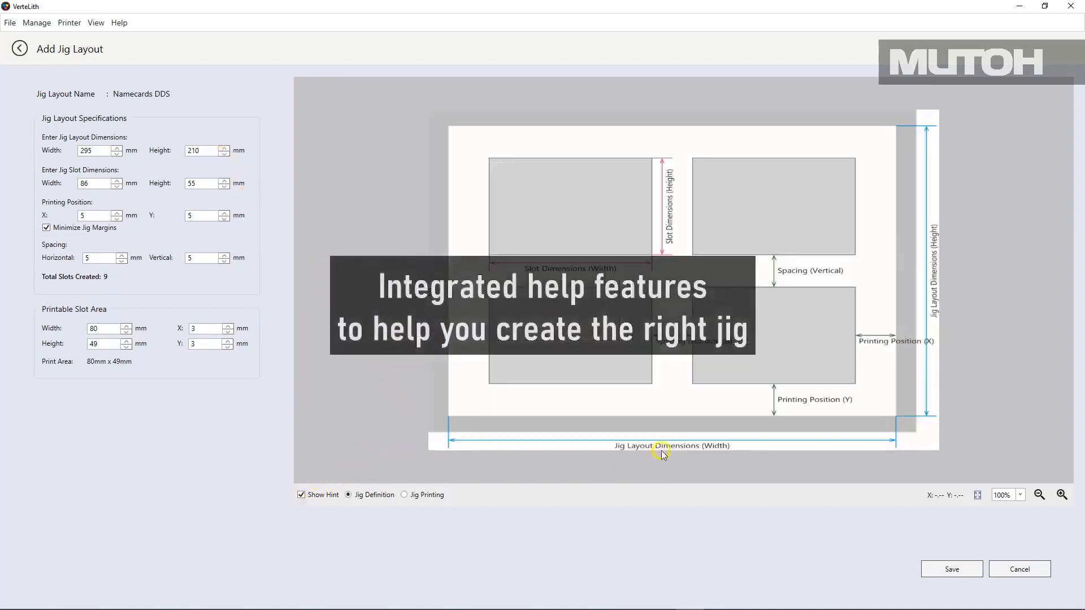
click(405, 495)
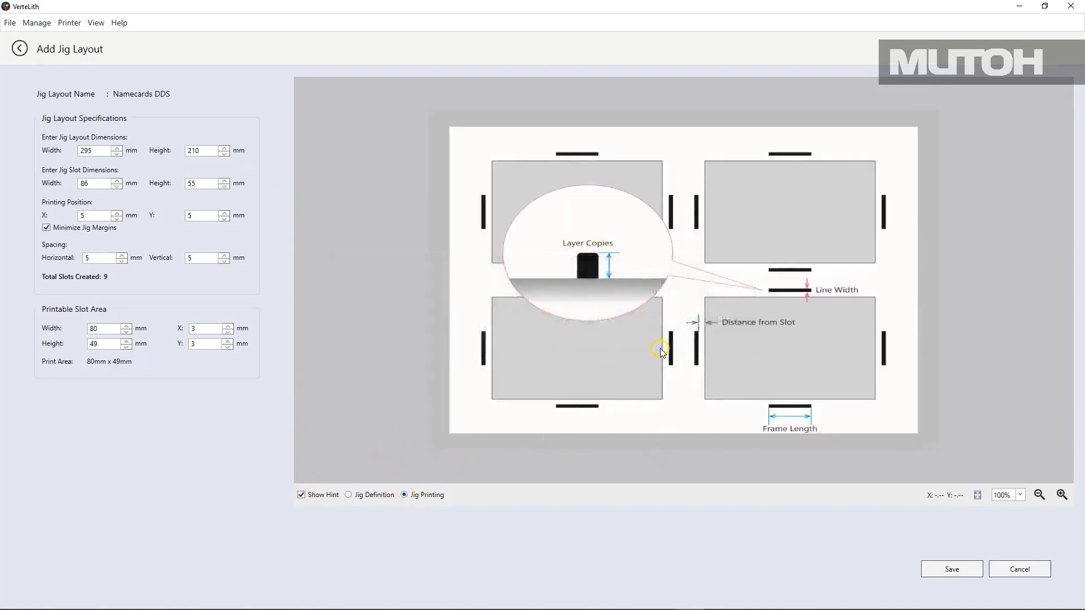
click(348, 495)
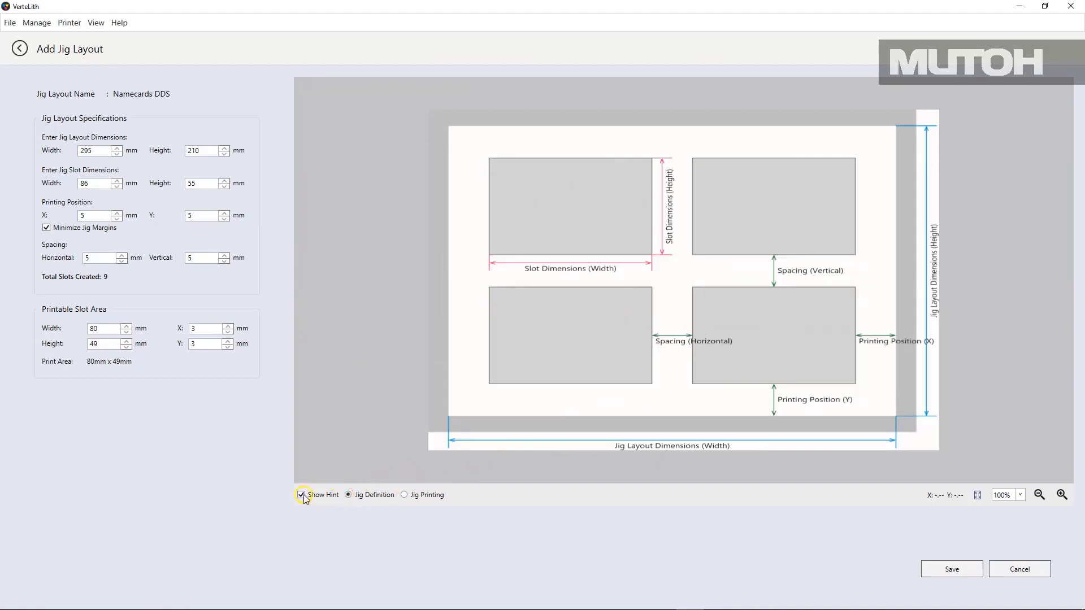
click(301, 496)
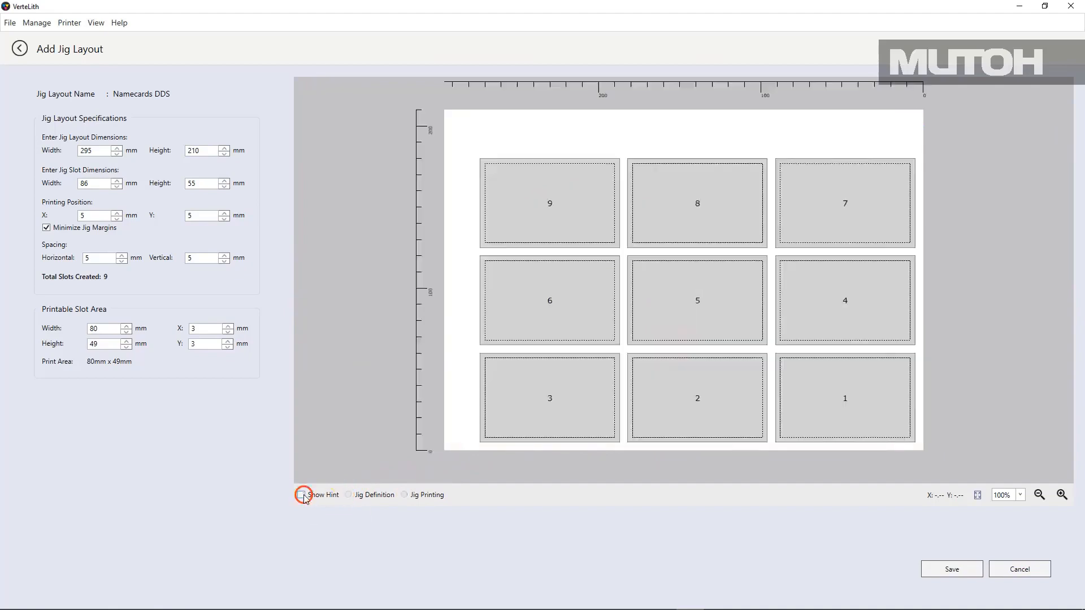
Save the jig layout and select Namecards DDS among the managed jig layouts
click(951, 570)
click(38, 23)
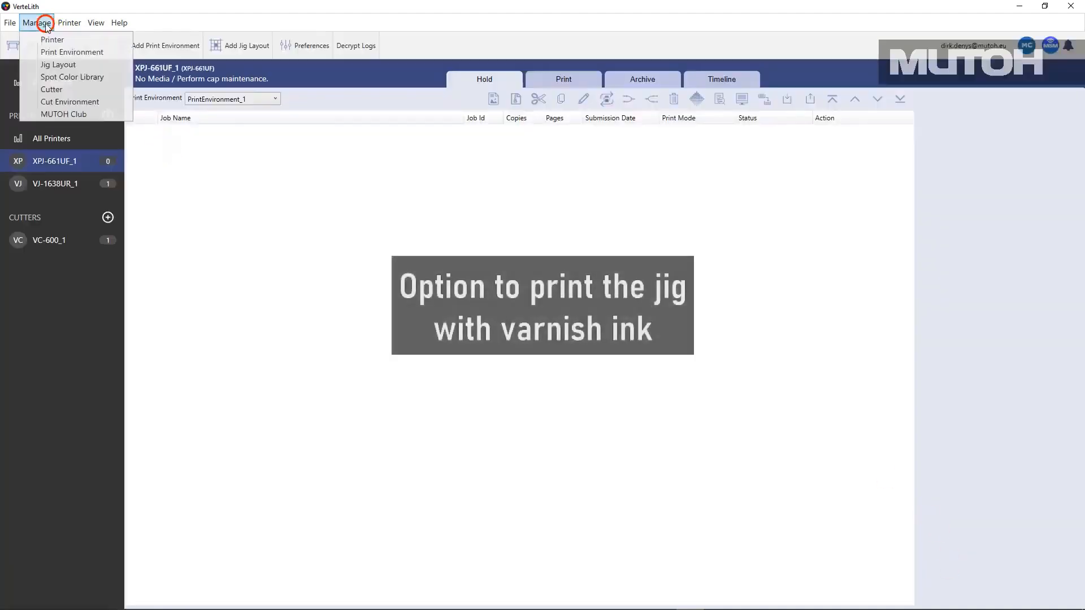
click(57, 65)
click(225, 116)
click(161, 186)
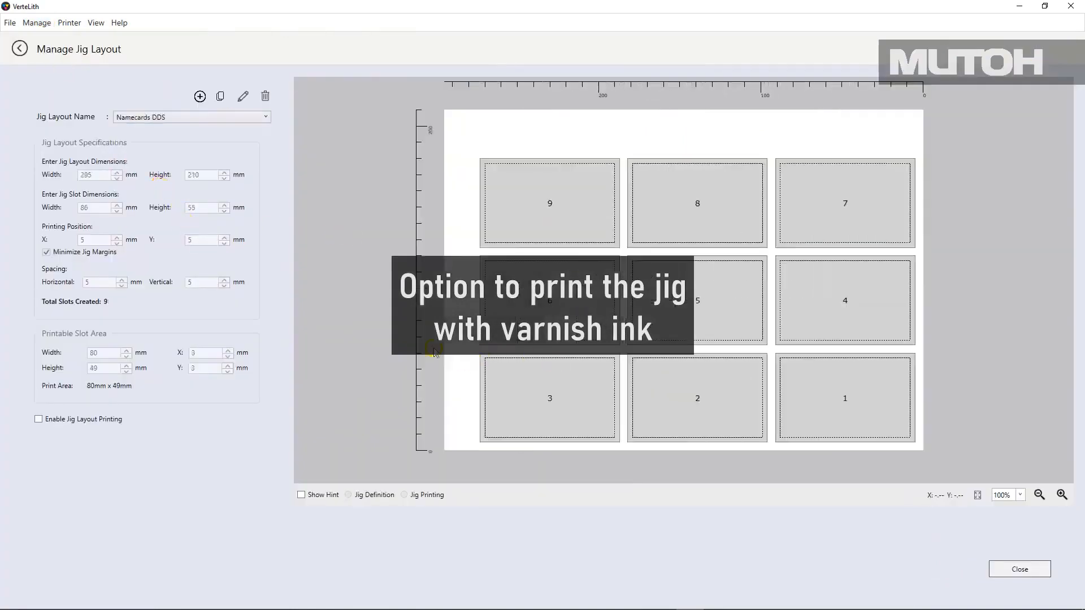
Enable jig layout printing with a Rectangle frame, slot numbers and print preview, and submit the jig for print on XPJ-661UF_1 with PrintEnvironment_1
click(38, 419)
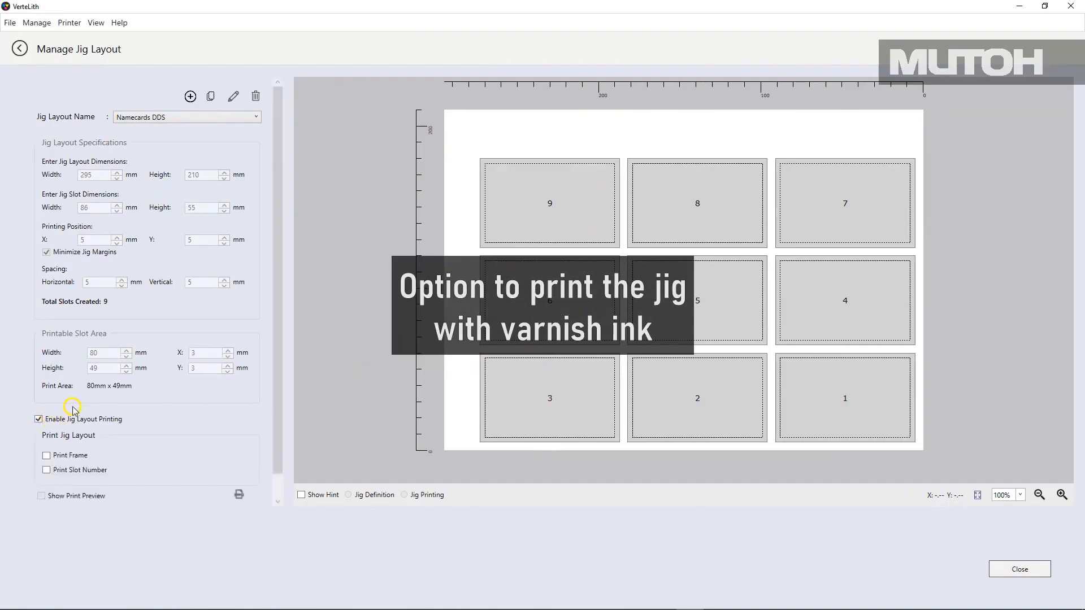
click(46, 455)
scroll(136, 469, down, 1)
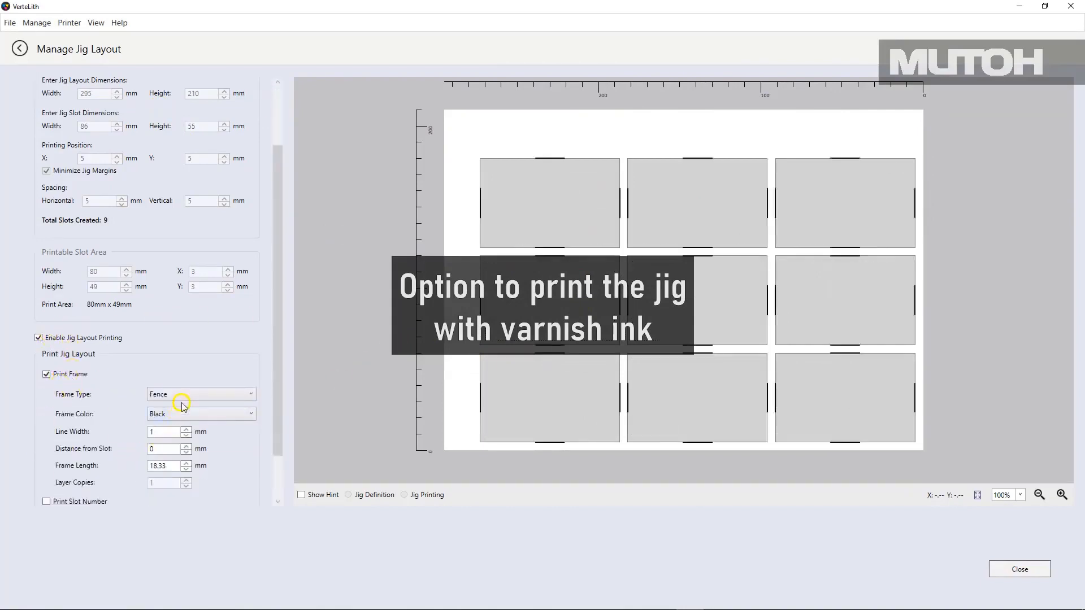
click(175, 394)
click(170, 431)
scroll(125, 446, down, 1)
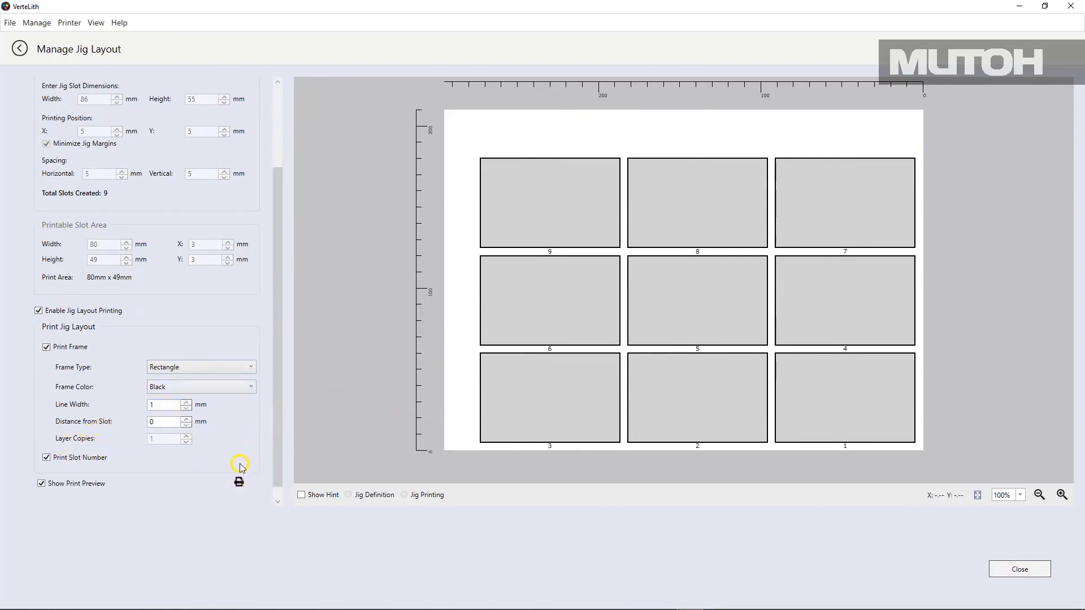
click(239, 482)
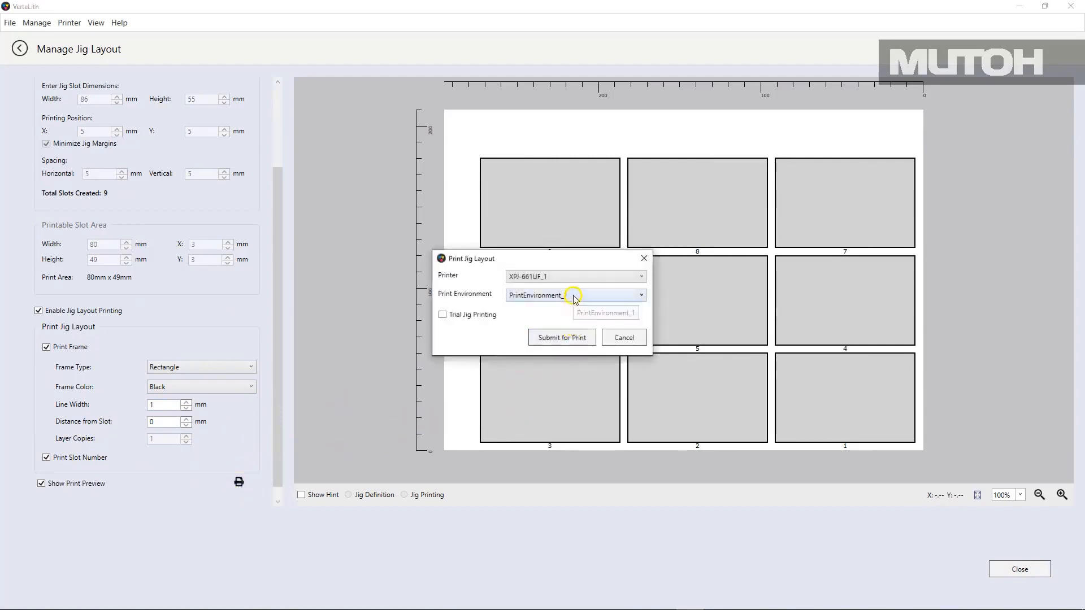
click(580, 336)
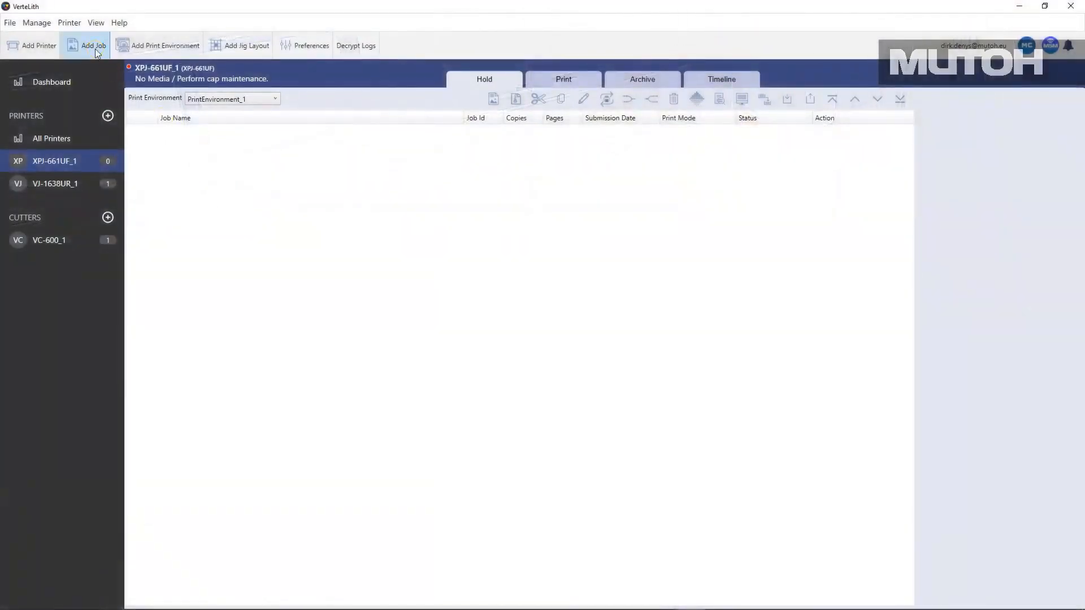
Add Gipsy Girl Jig Size.tif as a job on XPJ-661UF_1 with PrintEnvironment_1 and open its job settings
click(97, 52)
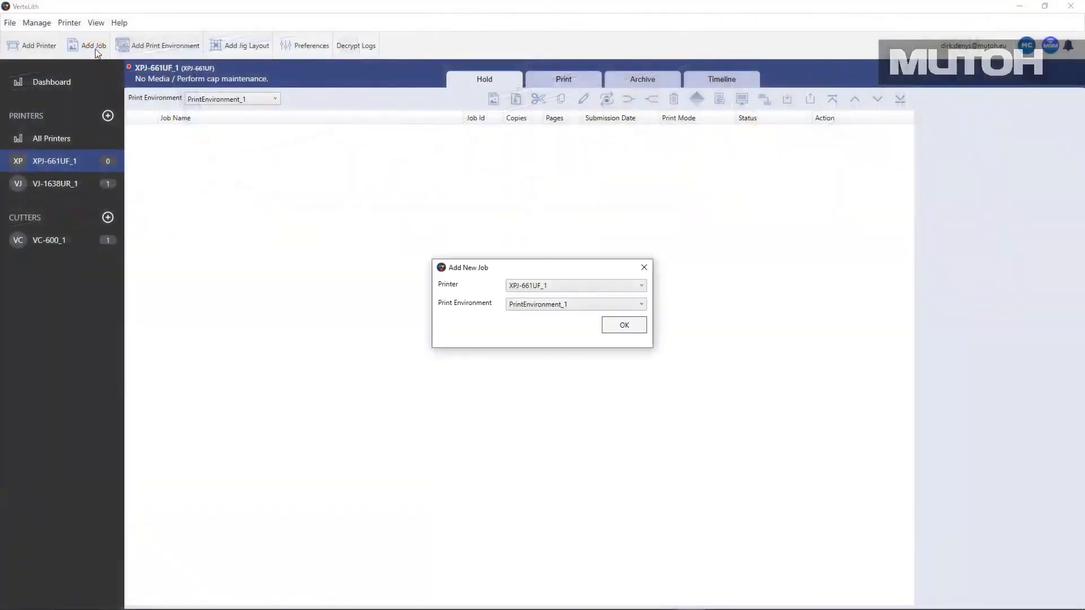
click(635, 332)
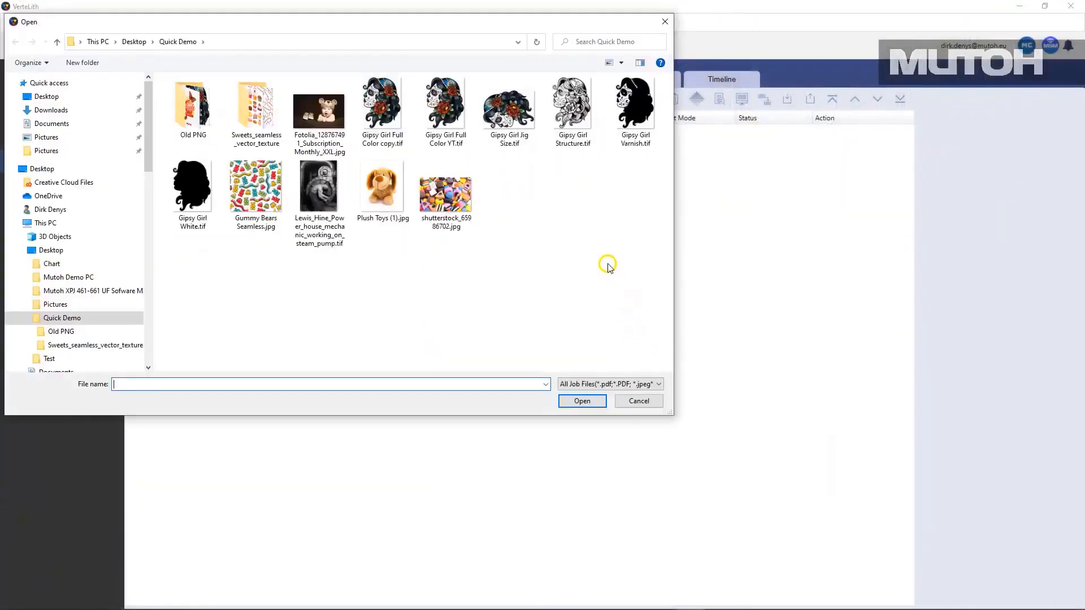
click(506, 116)
click(577, 400)
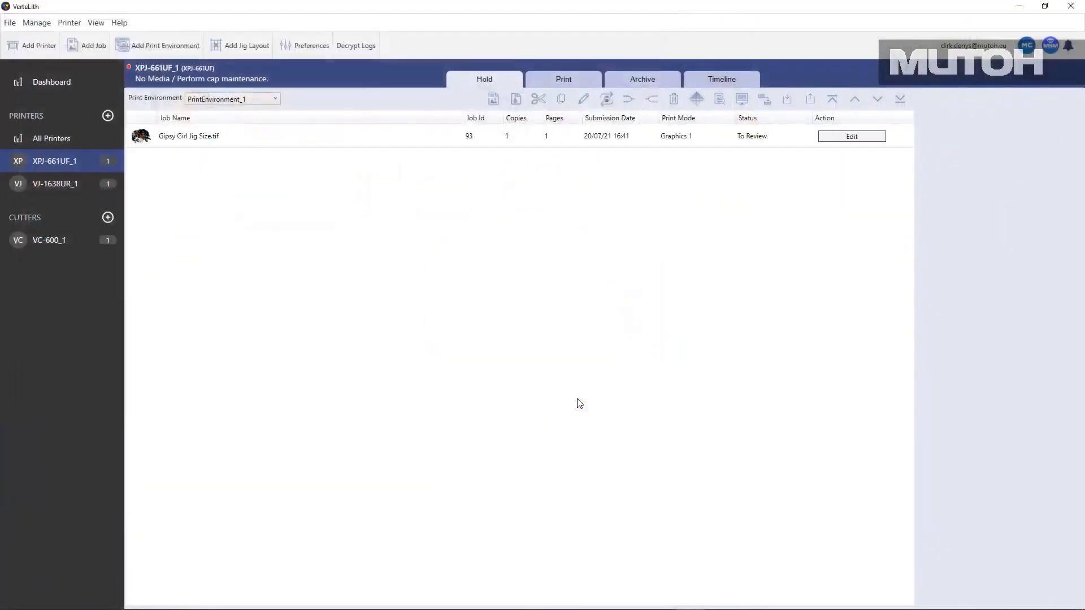
click(835, 137)
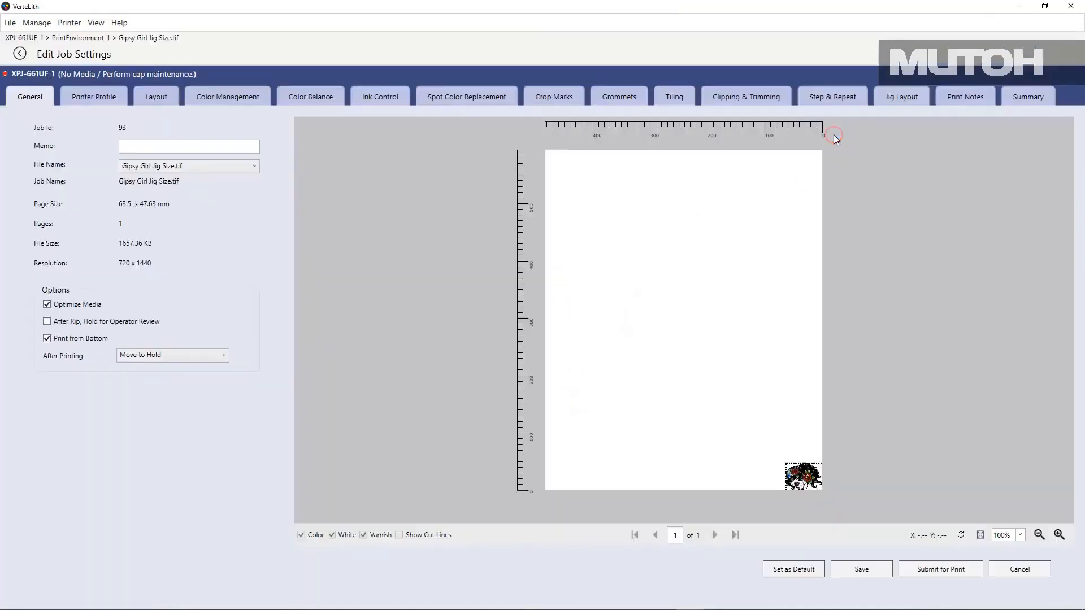
Enable the jig layout for the Gipsy Girl Jig Size.tif job and choose the Namecards DDS jig
click(904, 103)
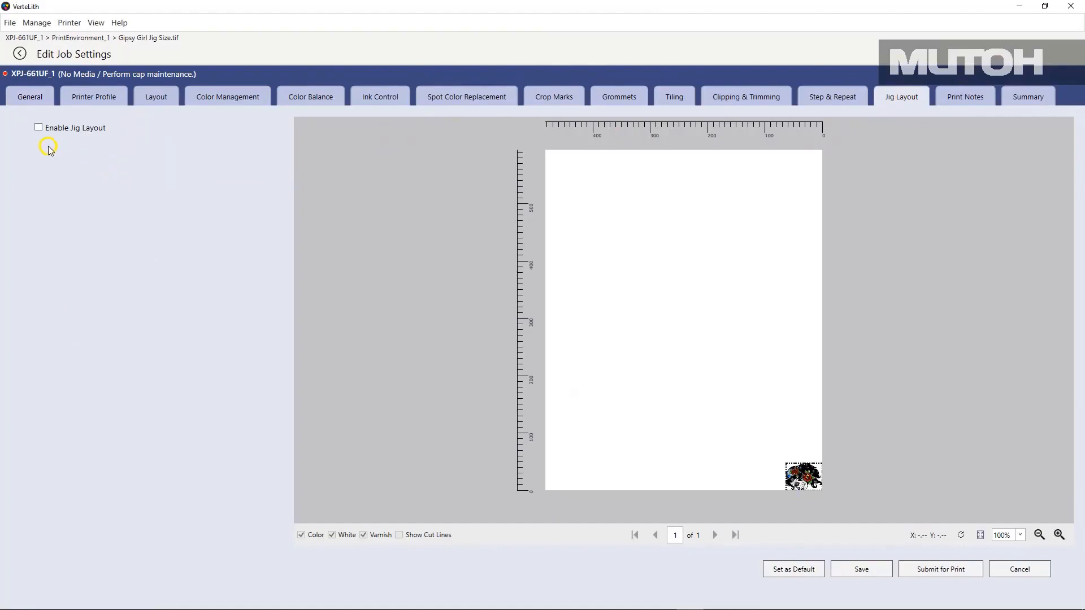
click(39, 127)
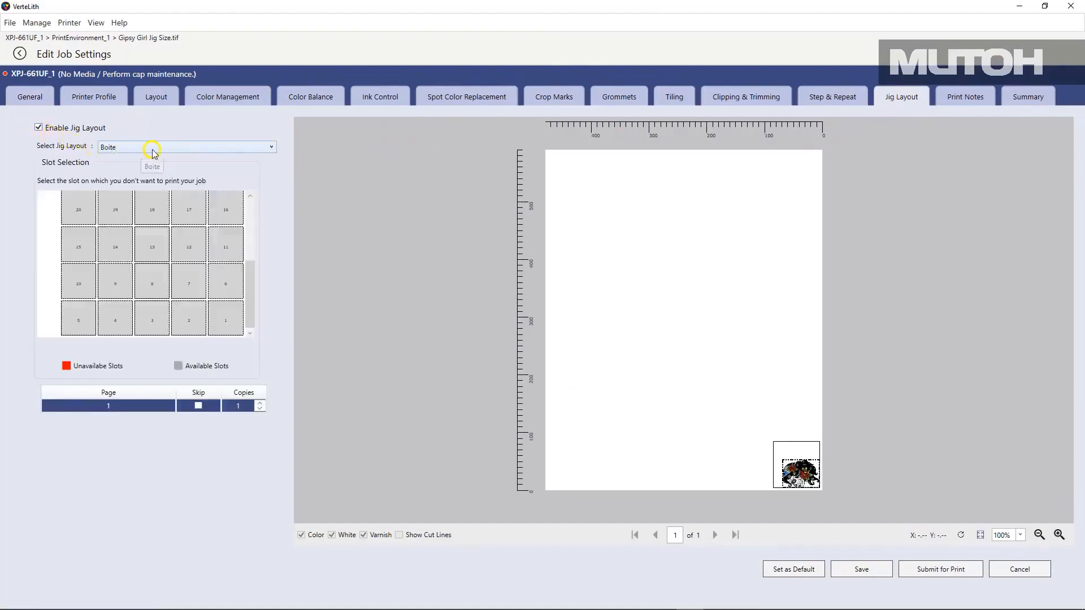
click(169, 148)
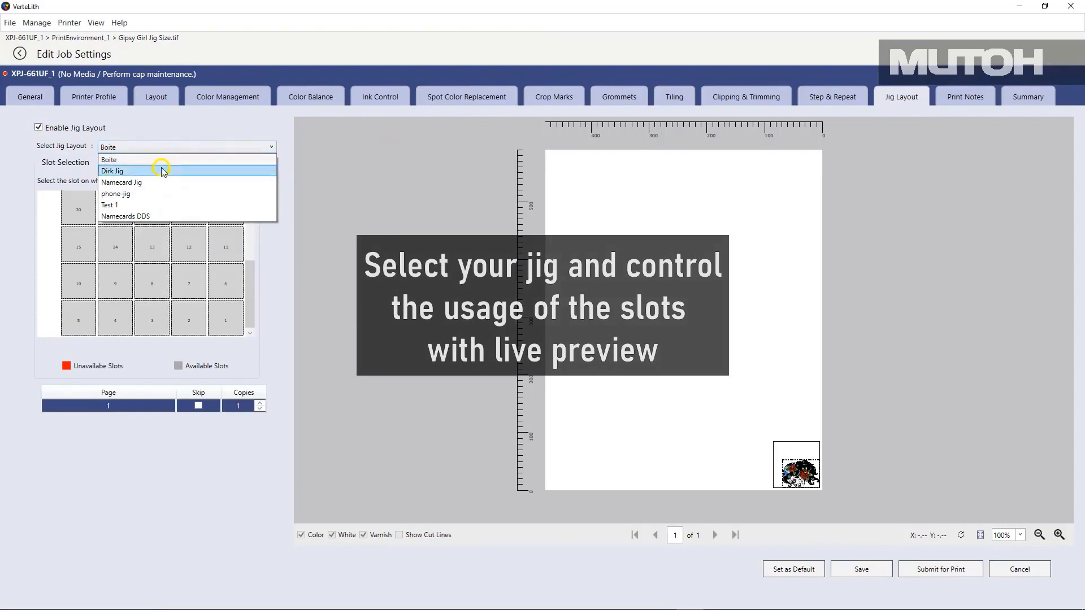
click(160, 218)
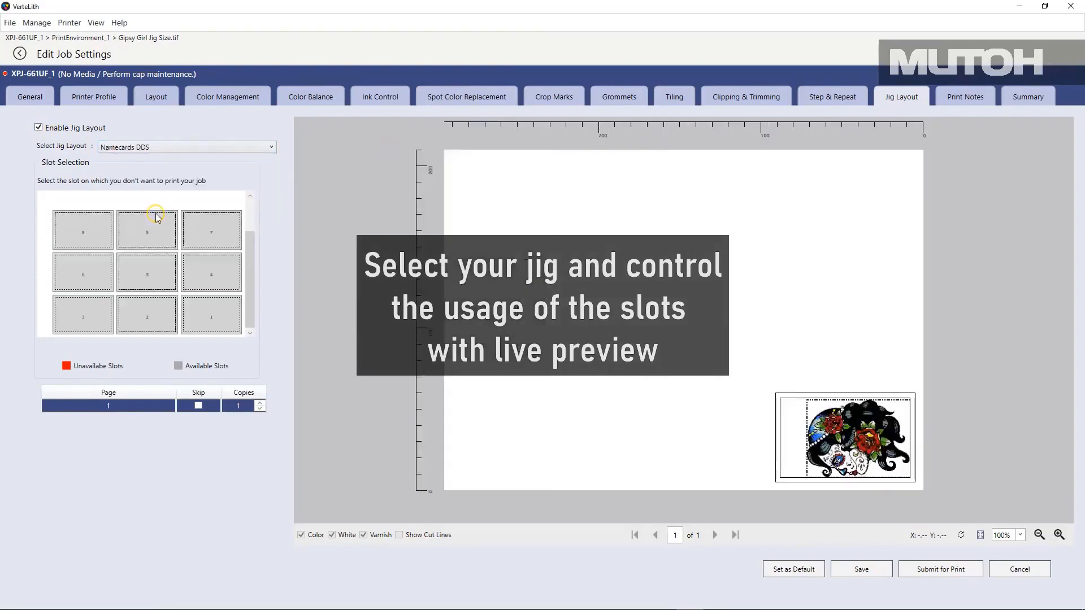
Exclude slots 5, 7, 8 and 9 of the jig from printing, keeping slot 1 available
click(217, 327)
click(215, 326)
click(151, 282)
click(95, 238)
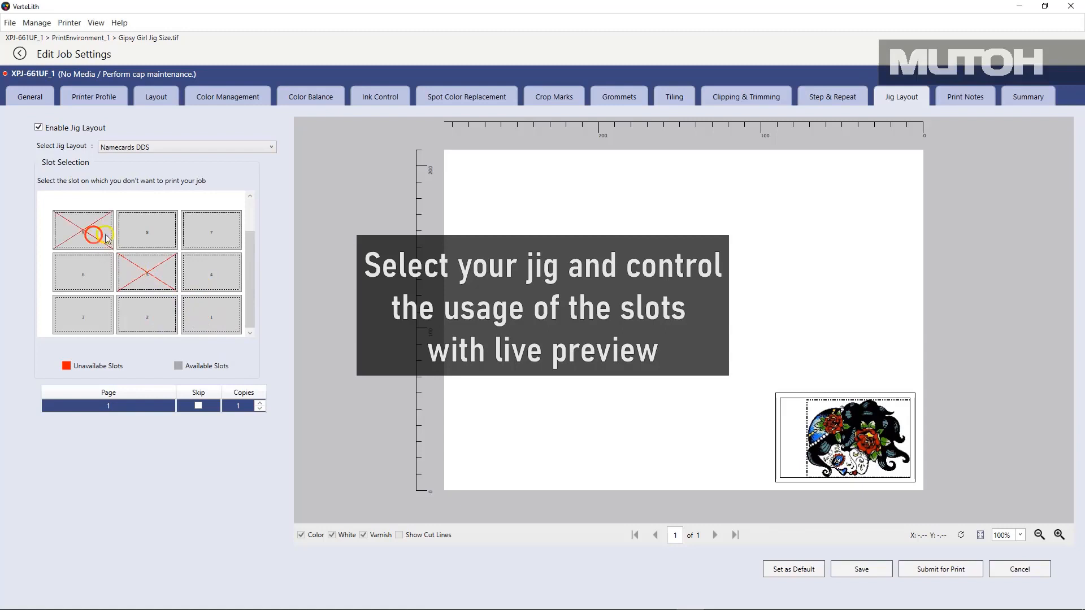
click(147, 236)
click(204, 236)
Set page 1 to 5 copies, and briefly make slot 5 available before excluding it again
click(258, 403)
click(258, 403)
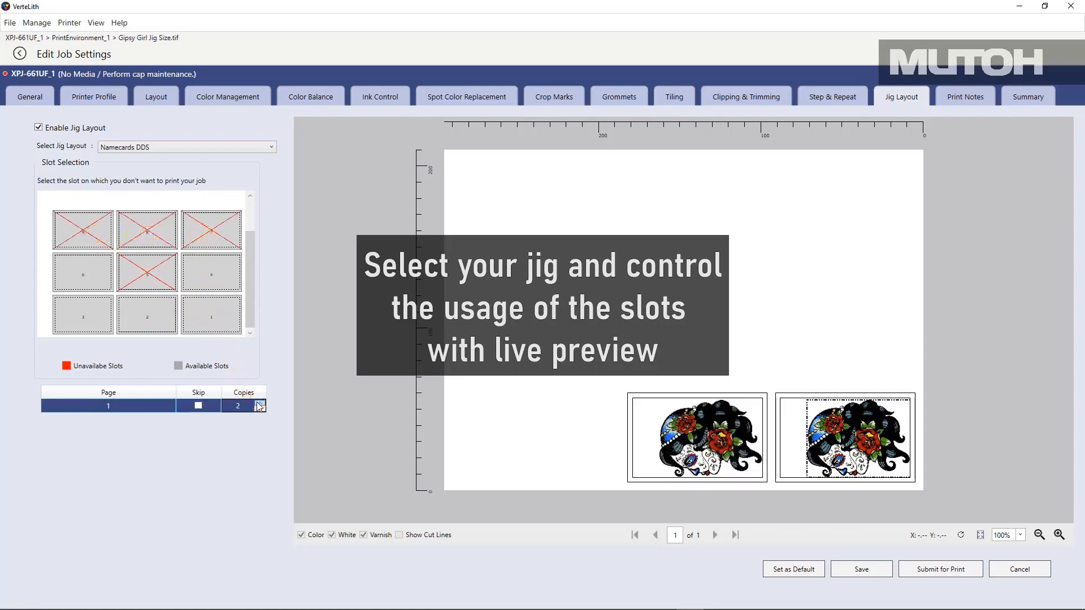
click(258, 403)
click(258, 402)
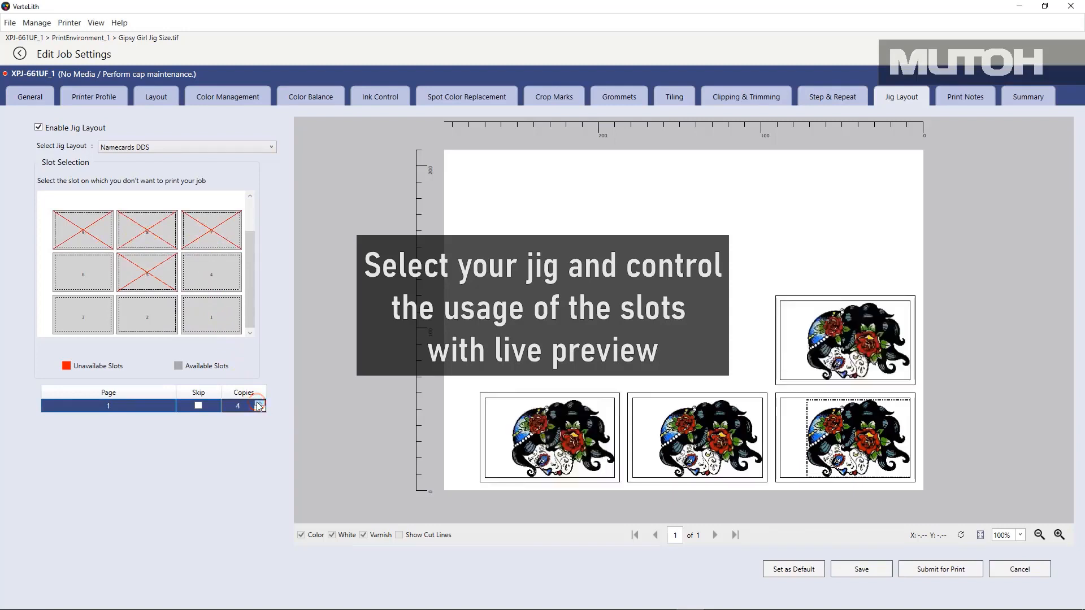
click(258, 403)
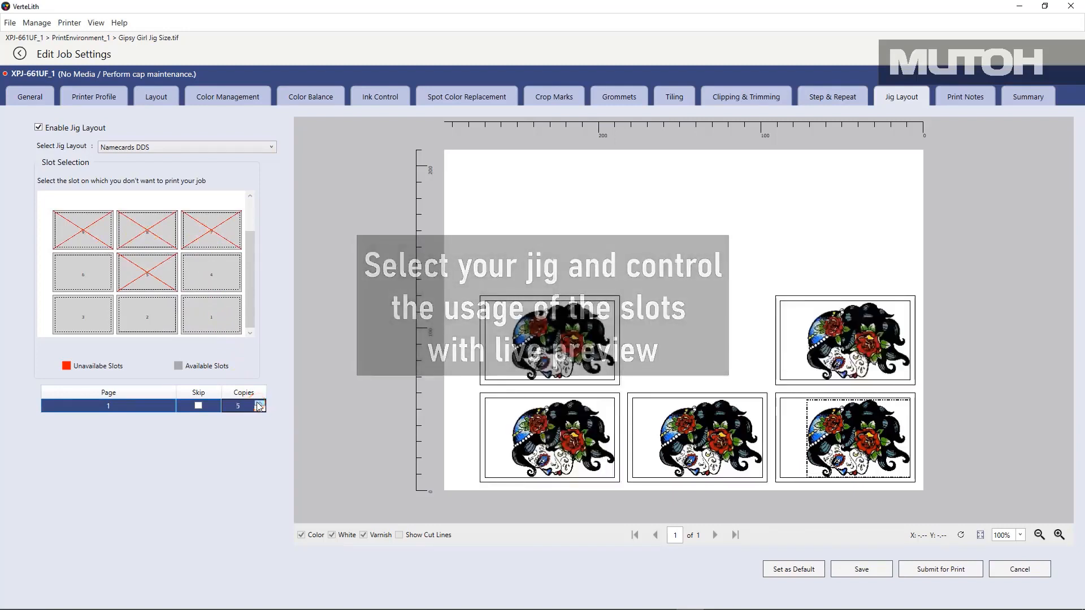
click(153, 282)
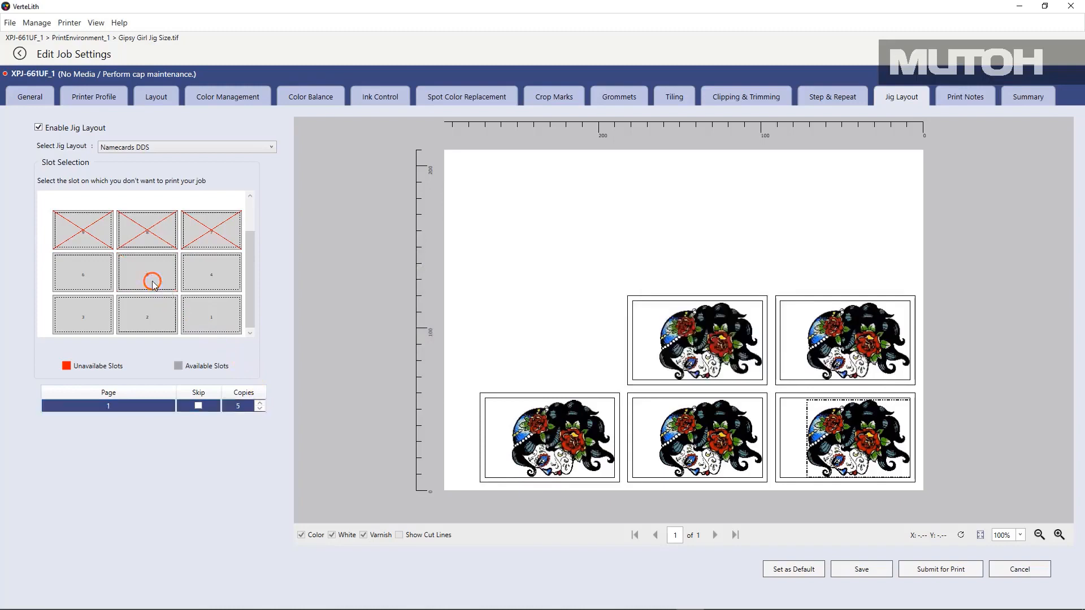
click(151, 282)
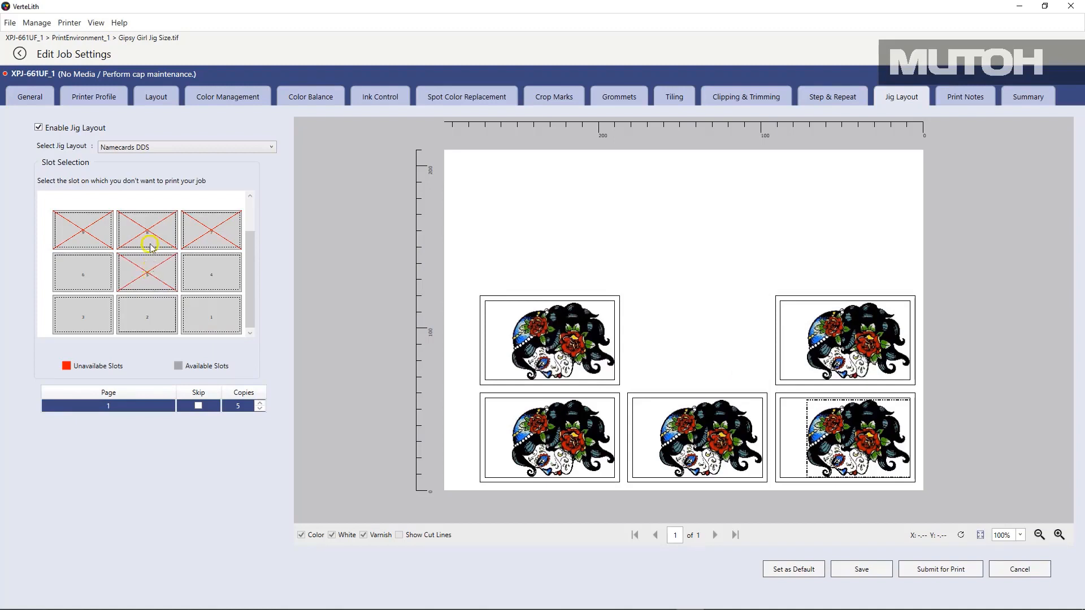
Set the image placement to Centre-Middle for all jig slots and submit the job for print
click(110, 102)
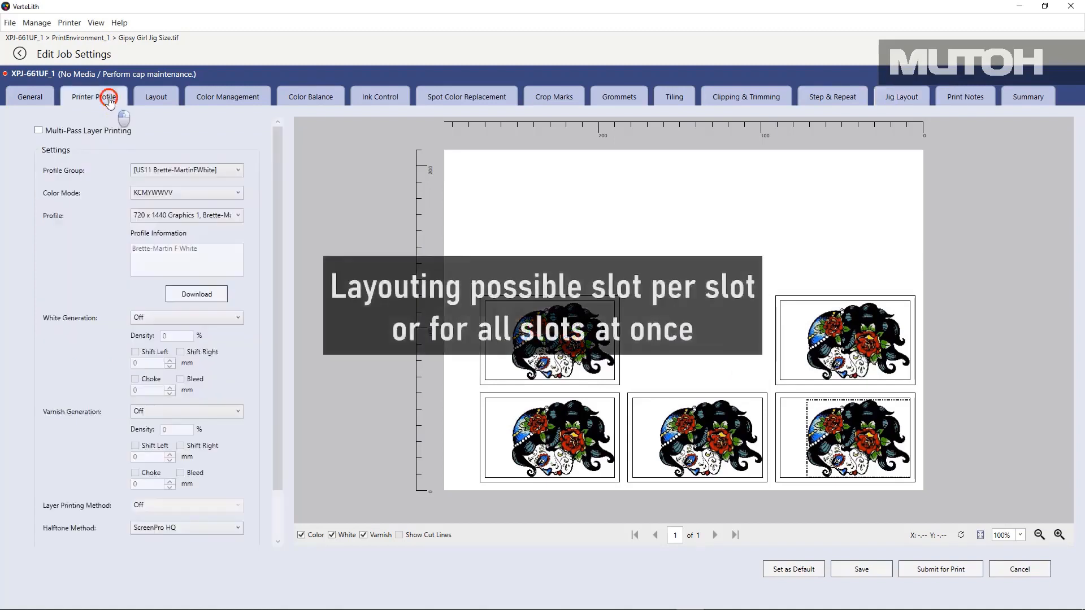
click(148, 100)
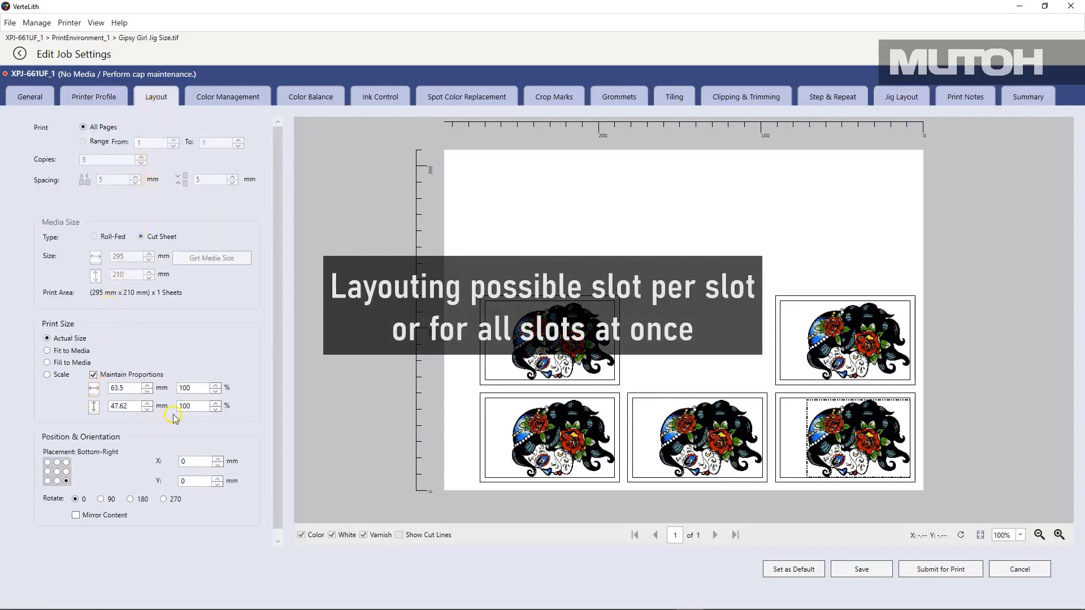
click(57, 472)
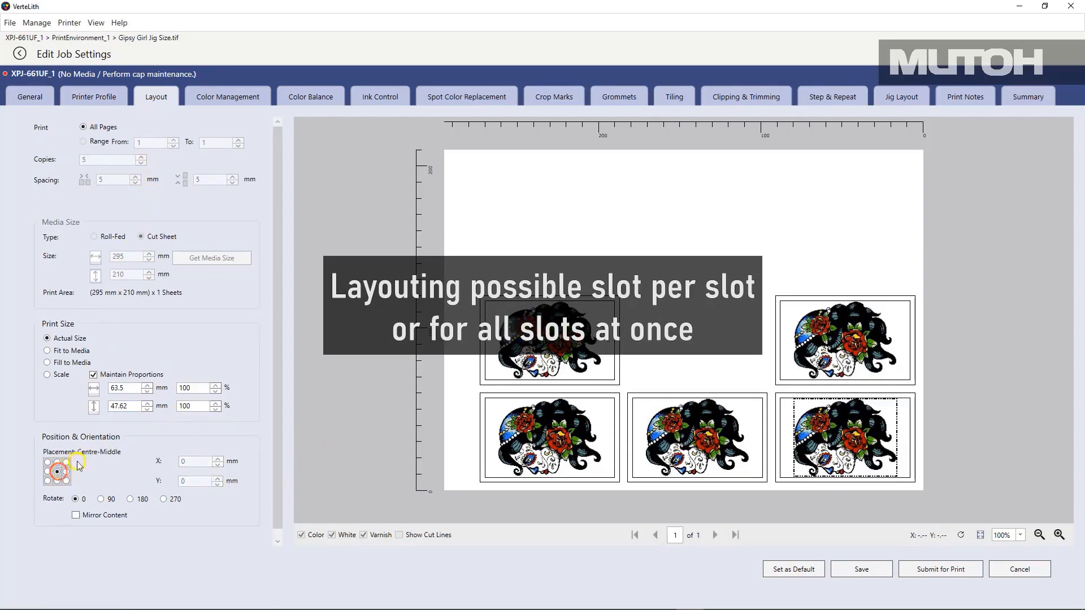
click(172, 321)
click(173, 285)
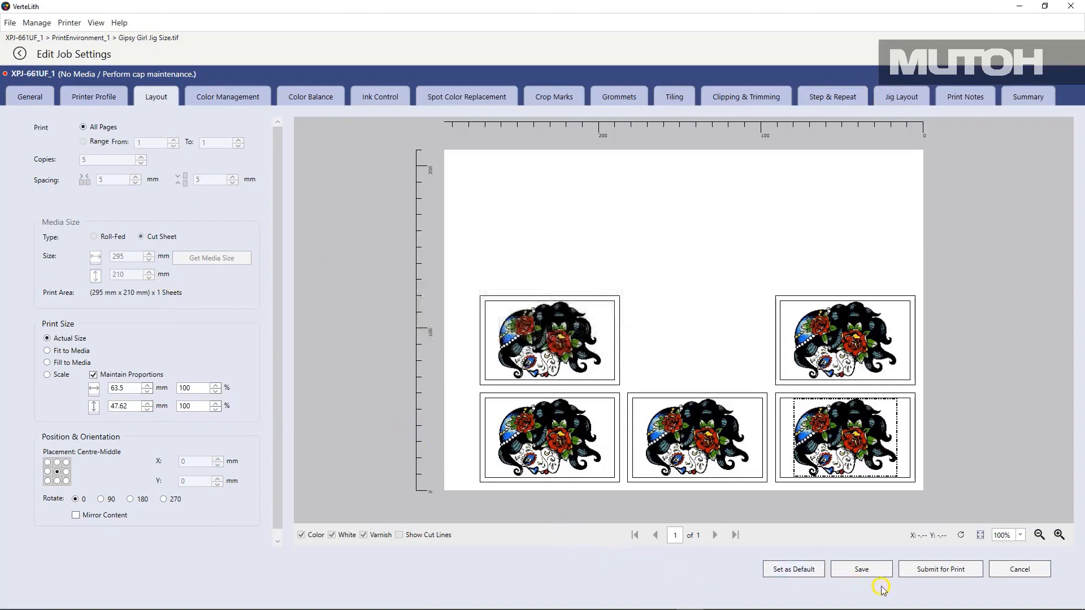
click(917, 575)
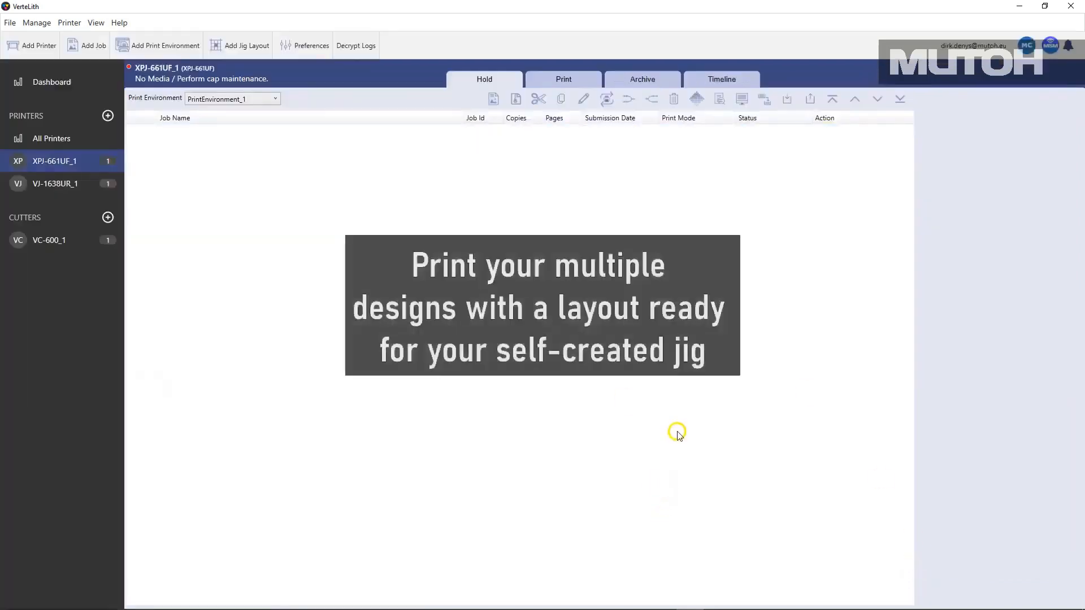
click(574, 80)
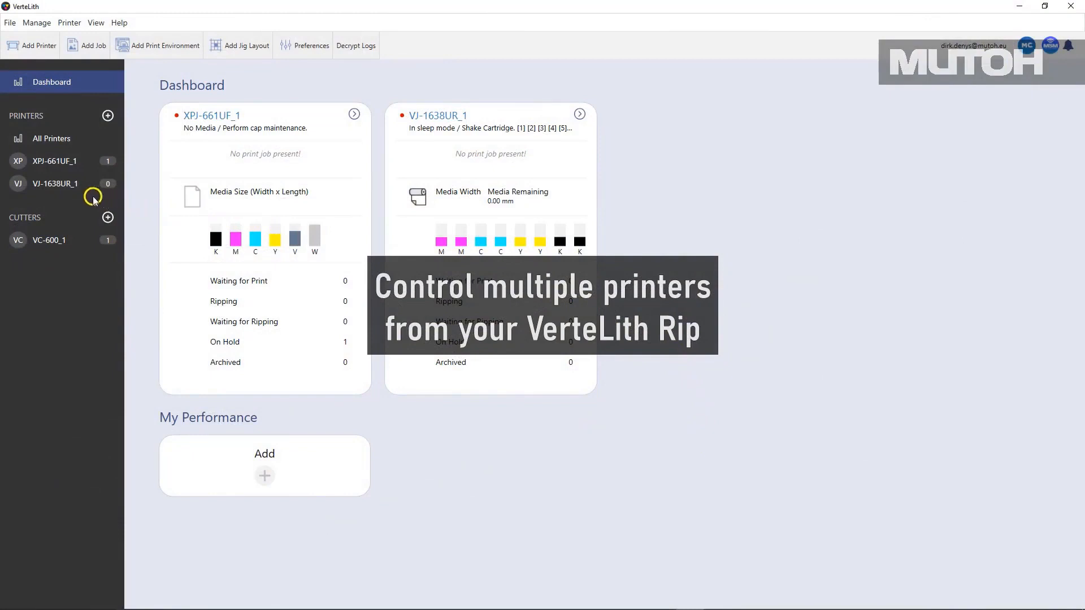
Add shutterstock_65986702.jpg as a job on the VJ-1638UR_1 printer and open its job settings
click(71, 183)
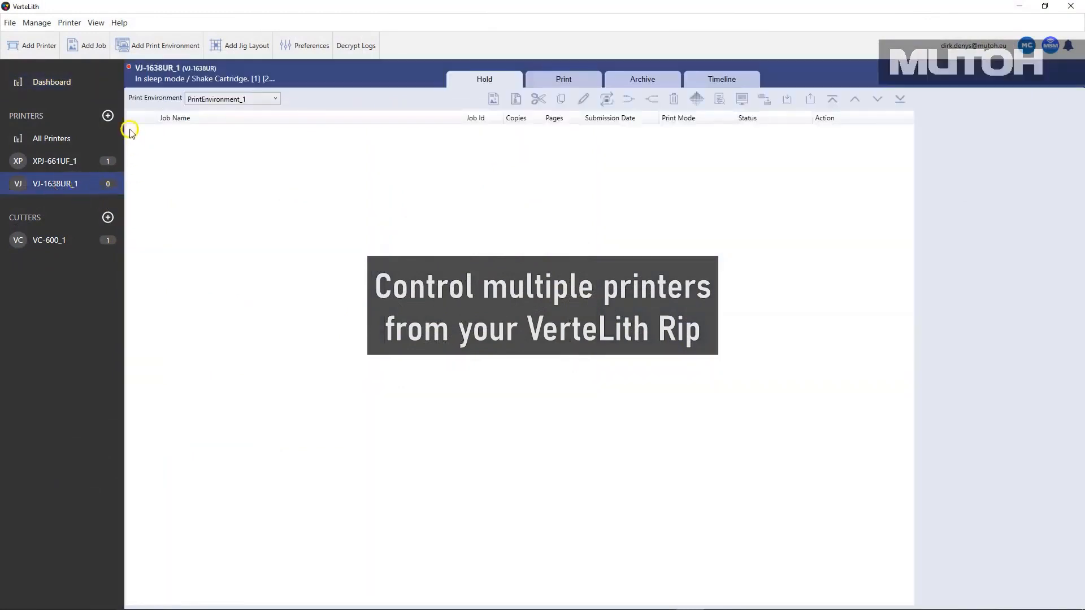
click(86, 49)
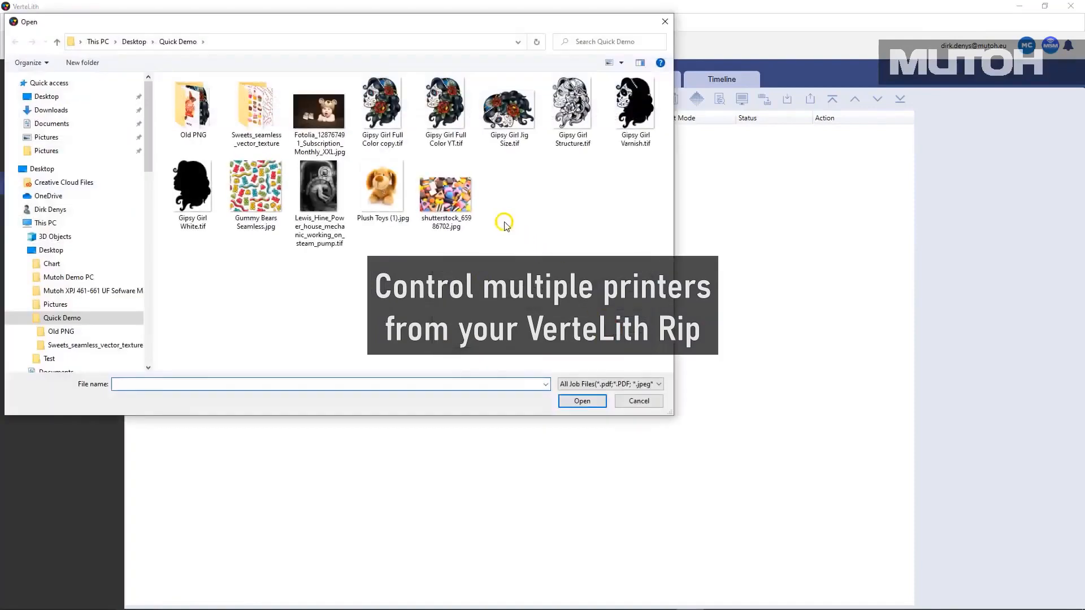
click(457, 201)
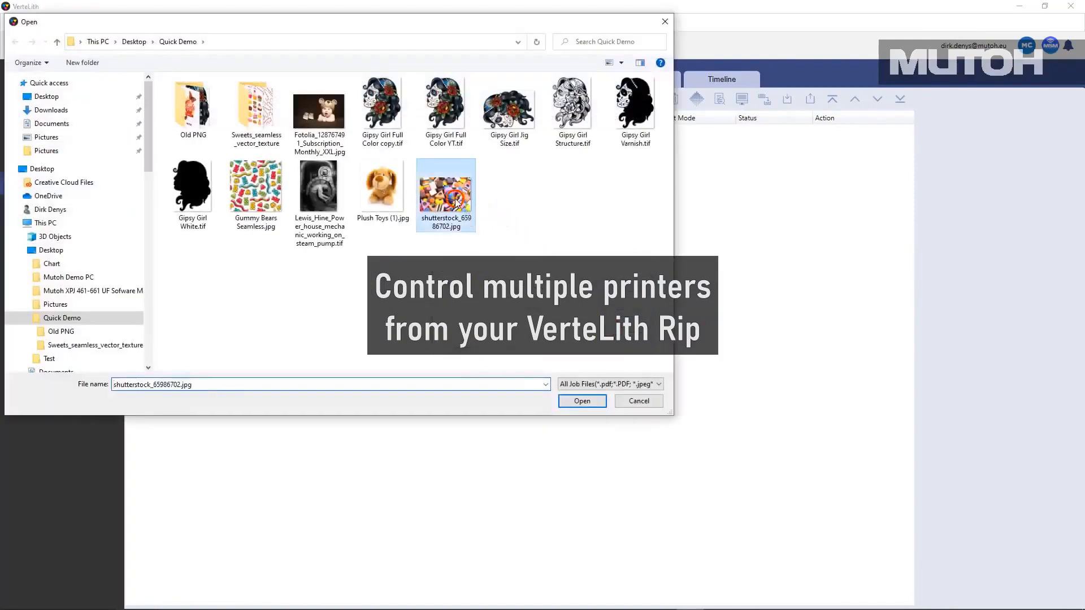
click(586, 404)
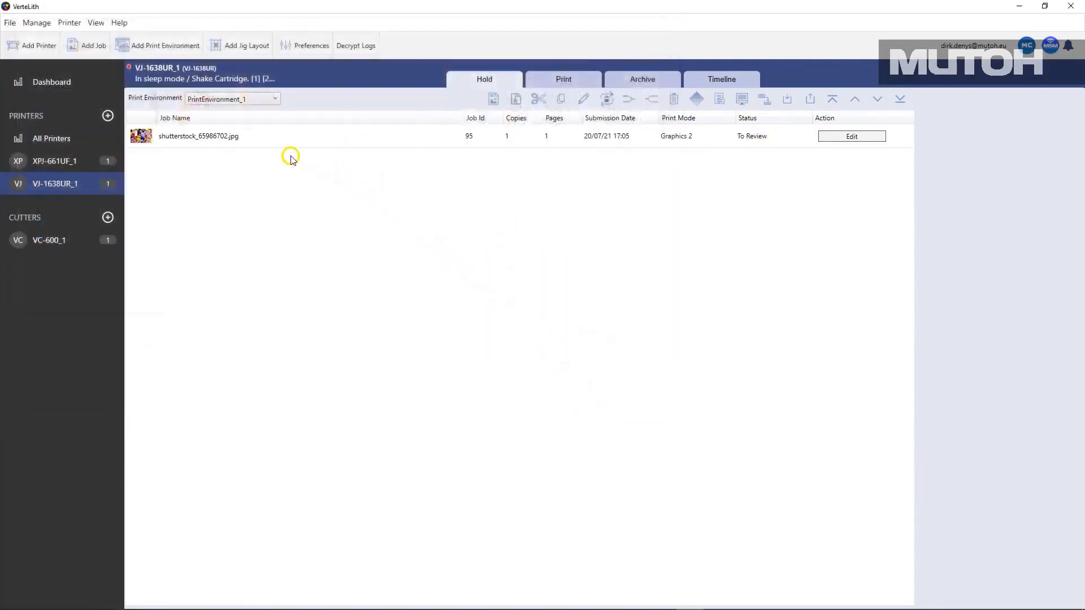
click(237, 137)
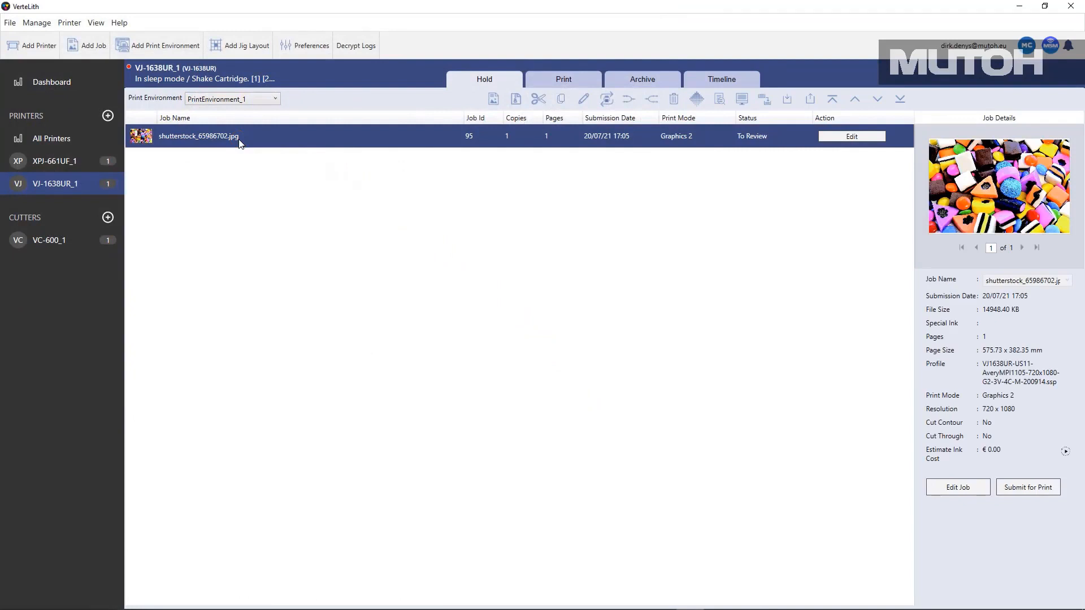
click(852, 138)
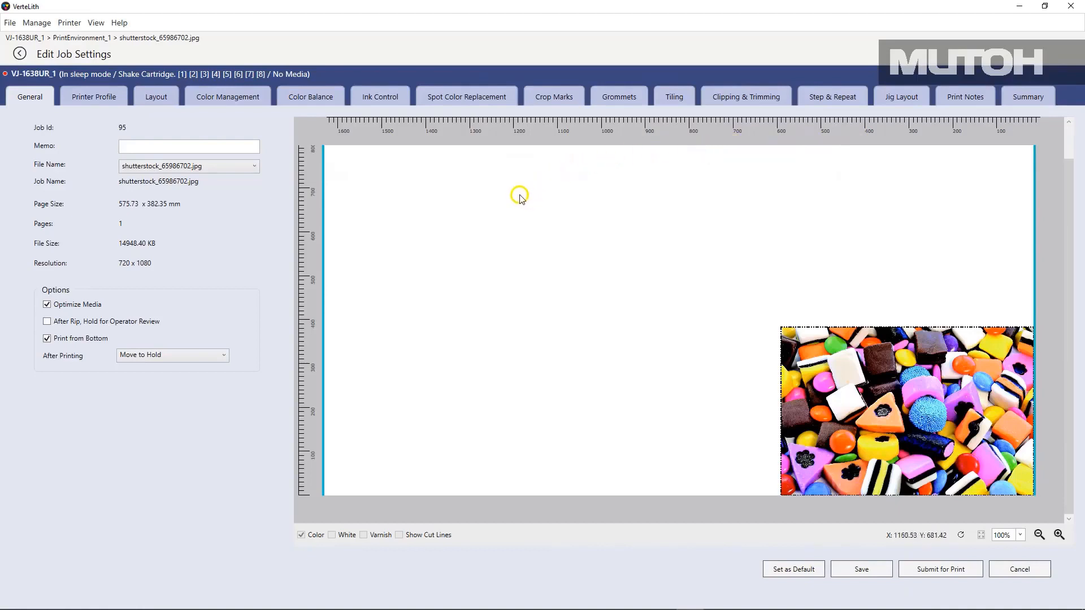
Retrieve the media size from the roll-fed printer and set the print size to Fit to Media
click(93, 102)
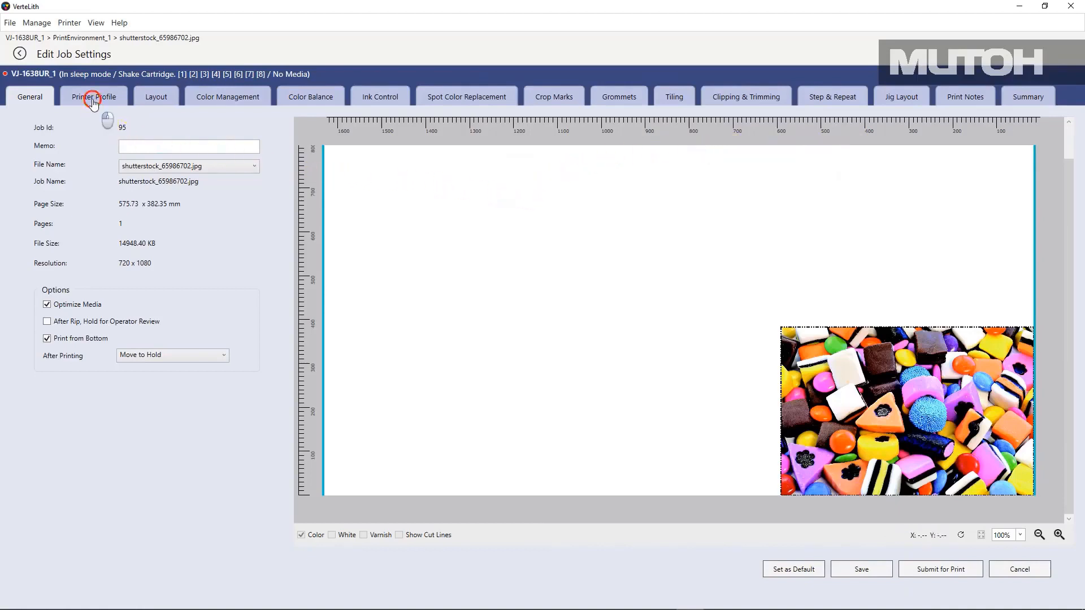
click(156, 100)
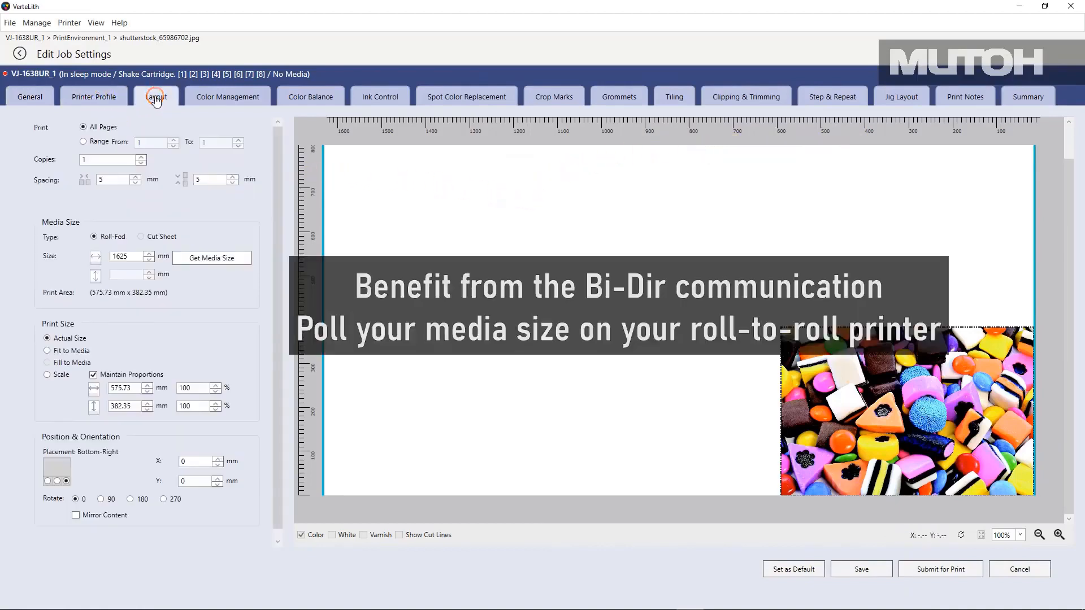
click(223, 258)
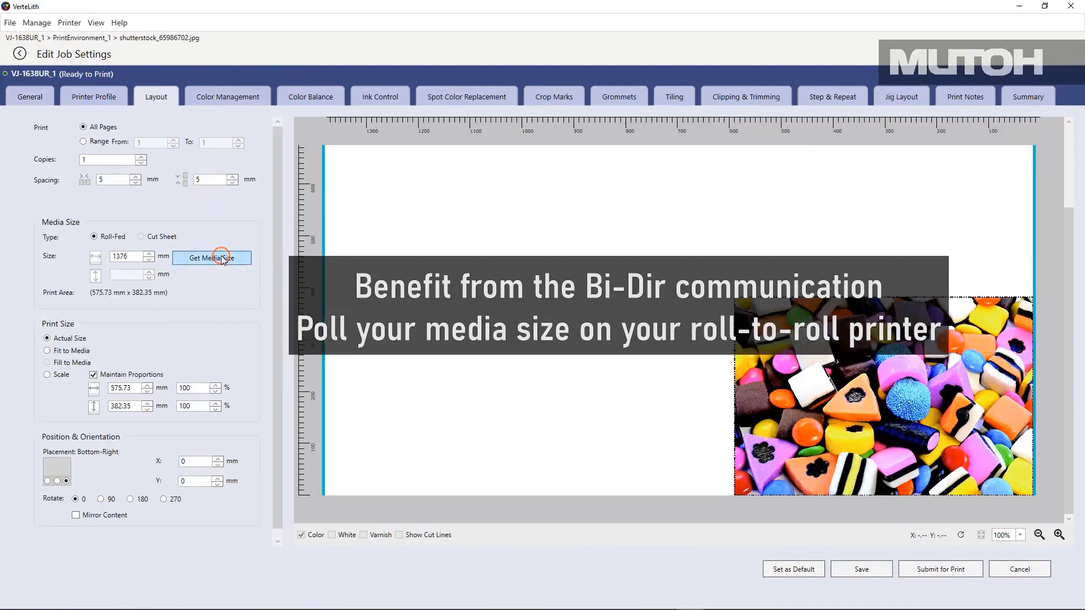
click(88, 353)
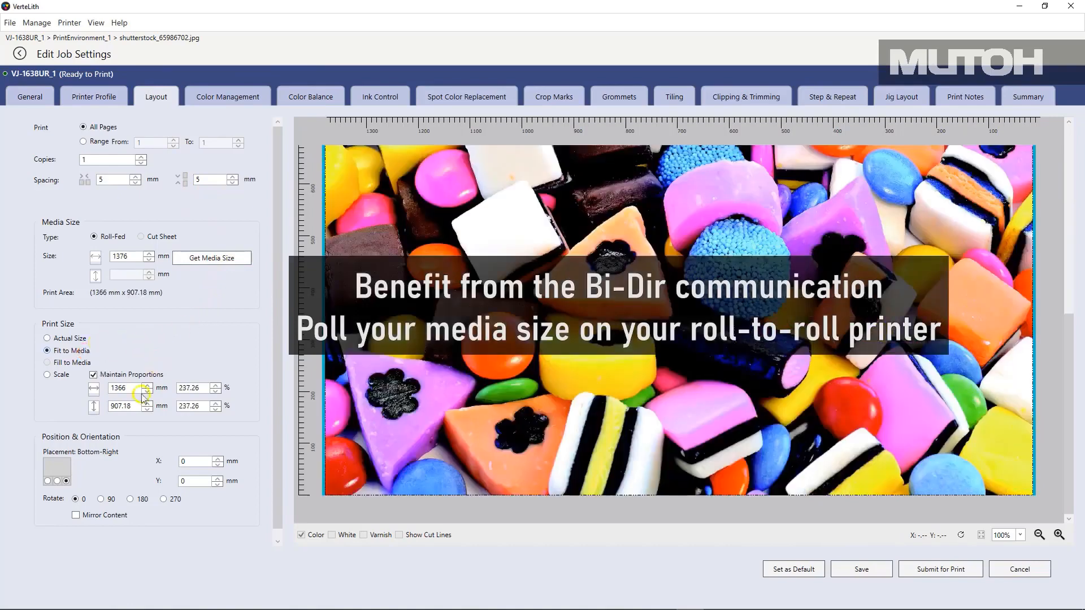
scroll(231, 351, down, 1)
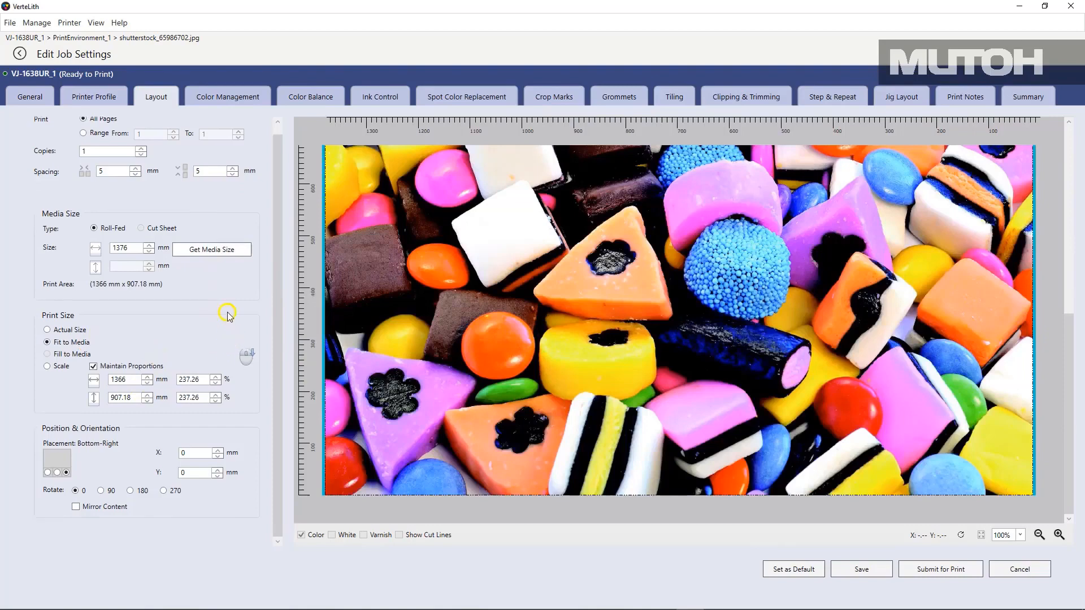
Enable Color Brightness with red at 8.05 %, and view the Ink Control and Spot Color Replacement settings
click(219, 102)
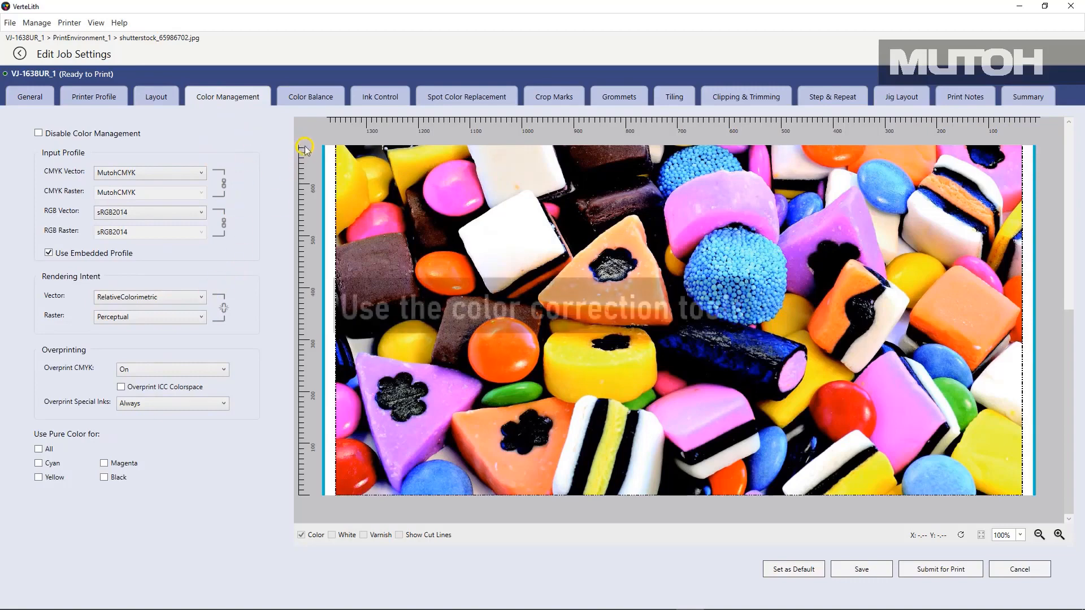
click(313, 100)
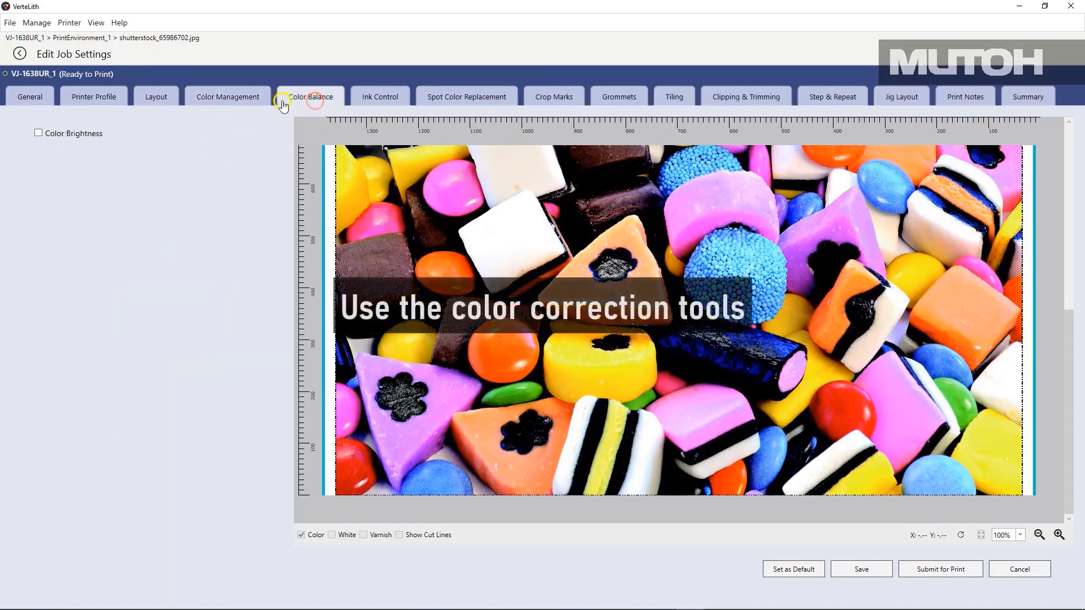
click(39, 133)
drag(109, 153, 114, 154)
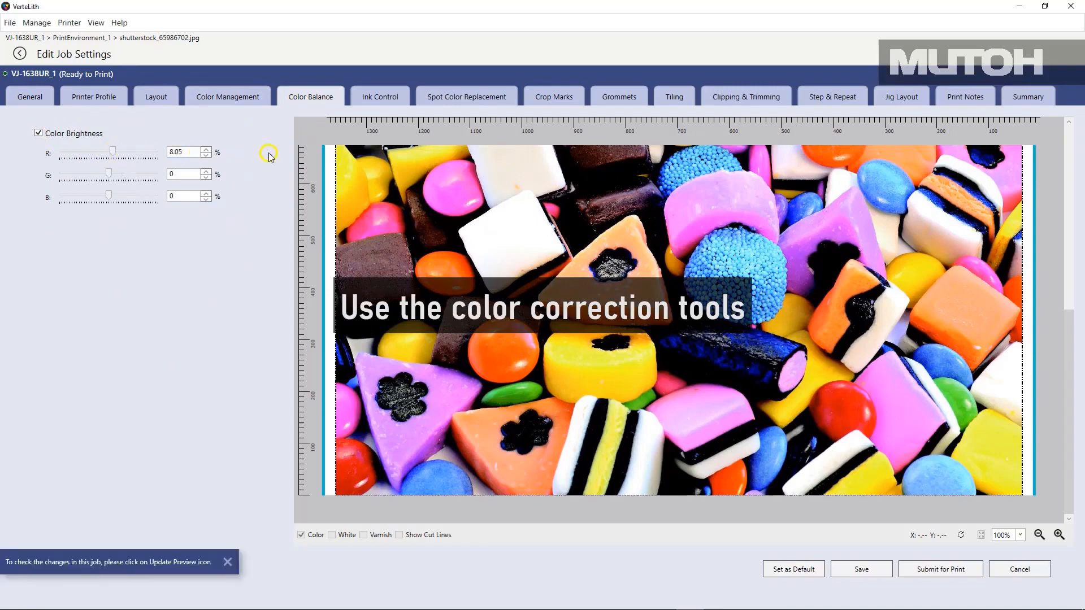
click(373, 100)
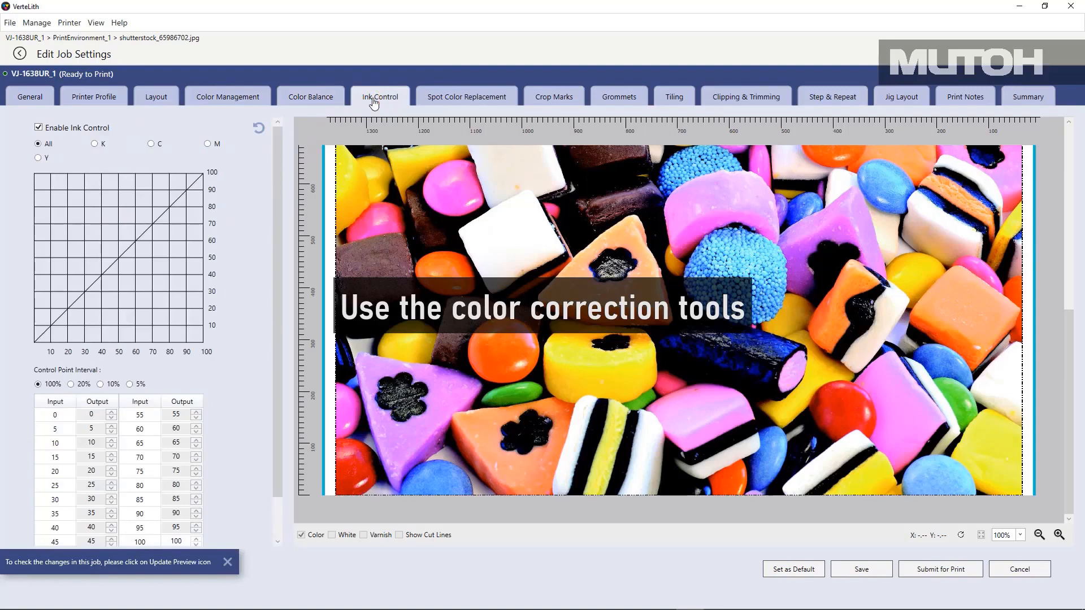
click(445, 98)
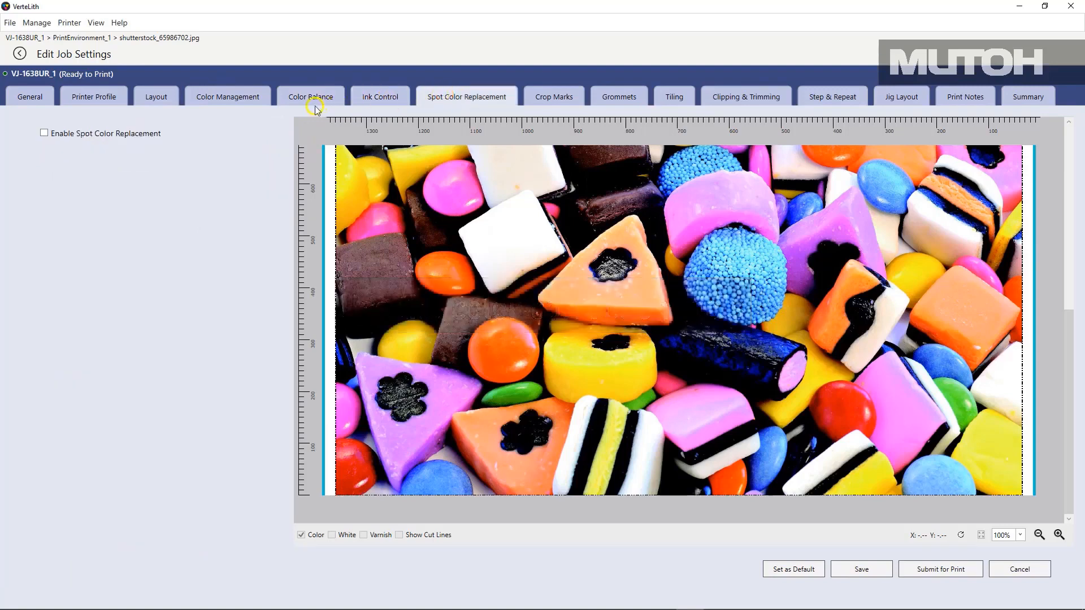
Enable crop marks for the job, using black trim marks in the Small size
click(538, 99)
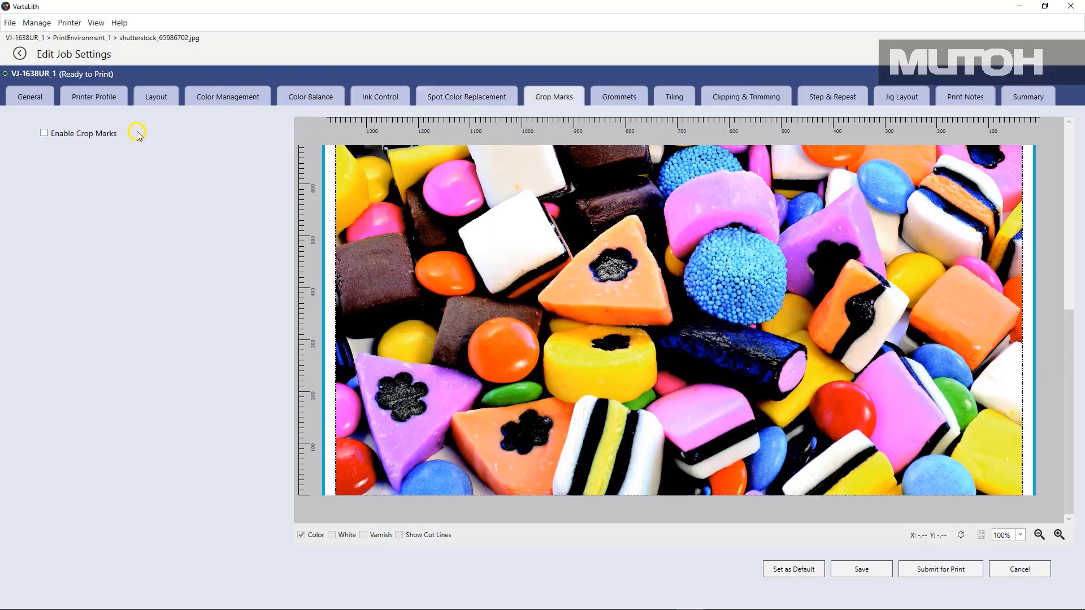
click(44, 134)
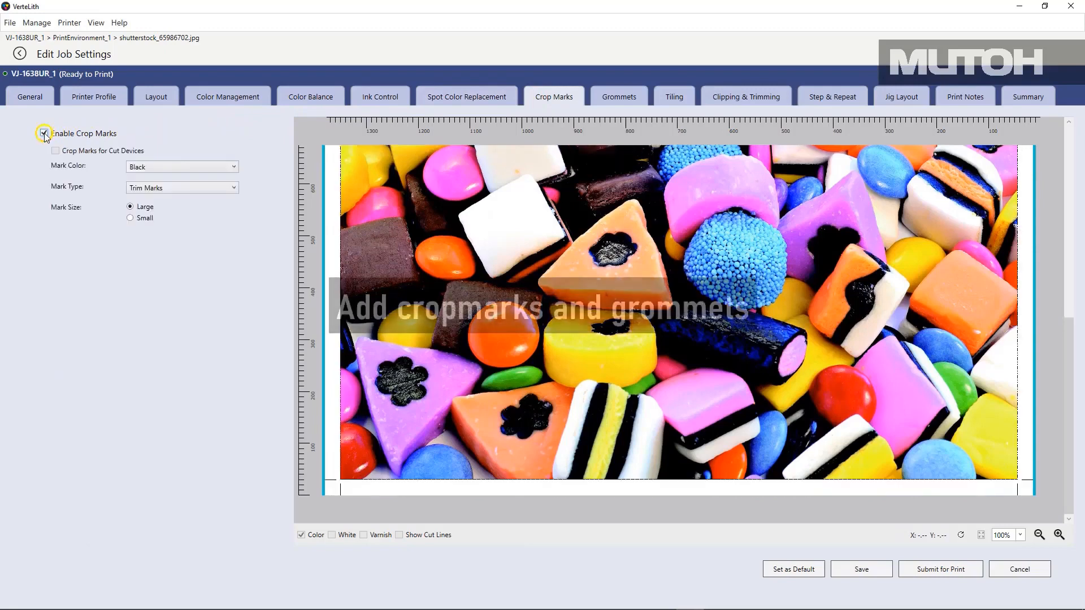
click(134, 222)
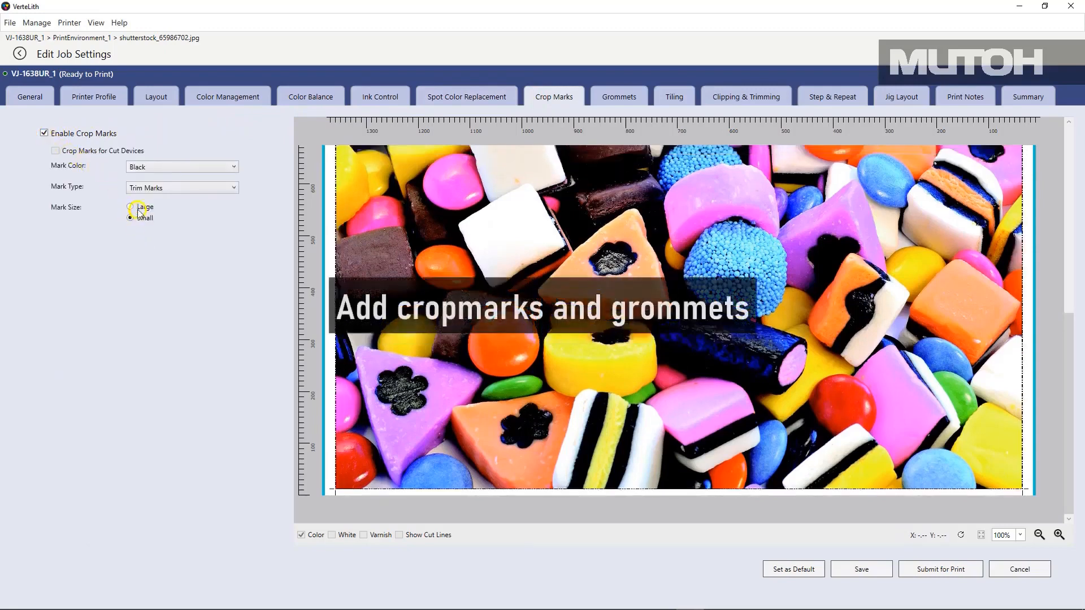
Set the crop mark size to Large and enable grommet printing for the job
click(131, 207)
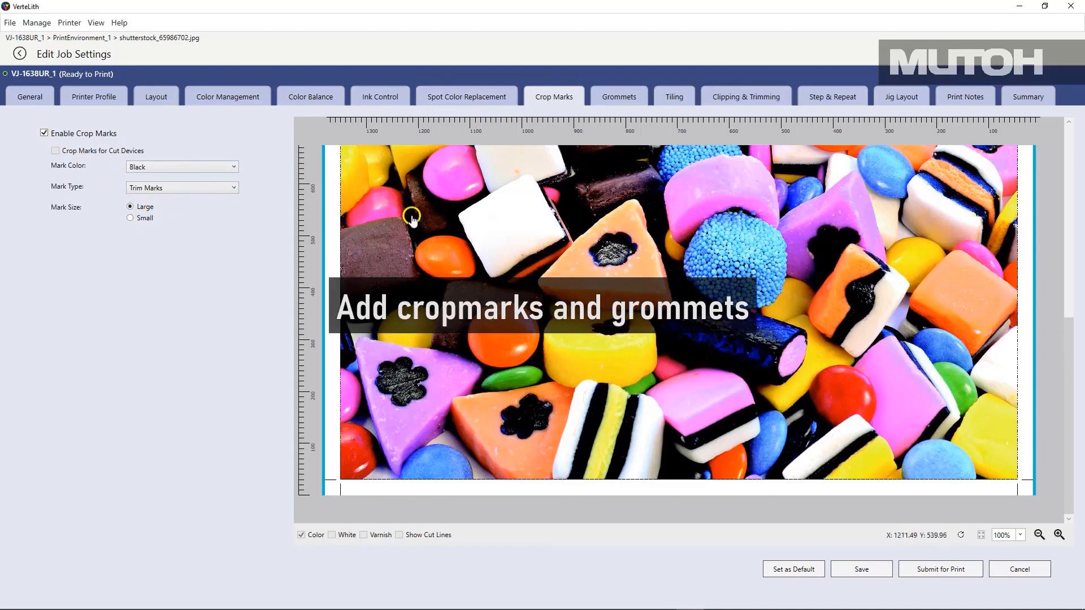
click(617, 102)
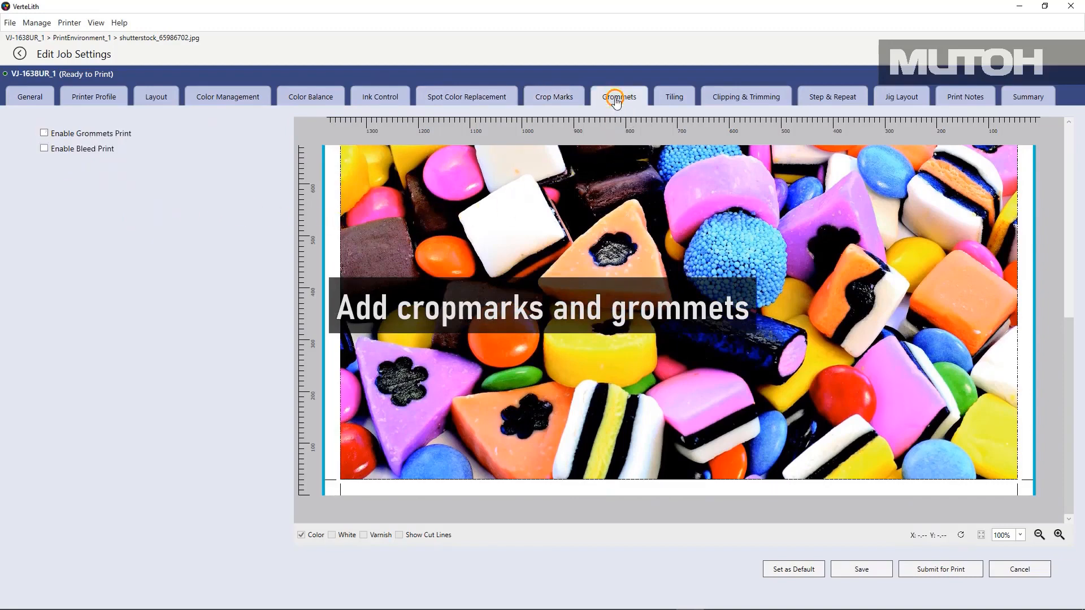
click(105, 136)
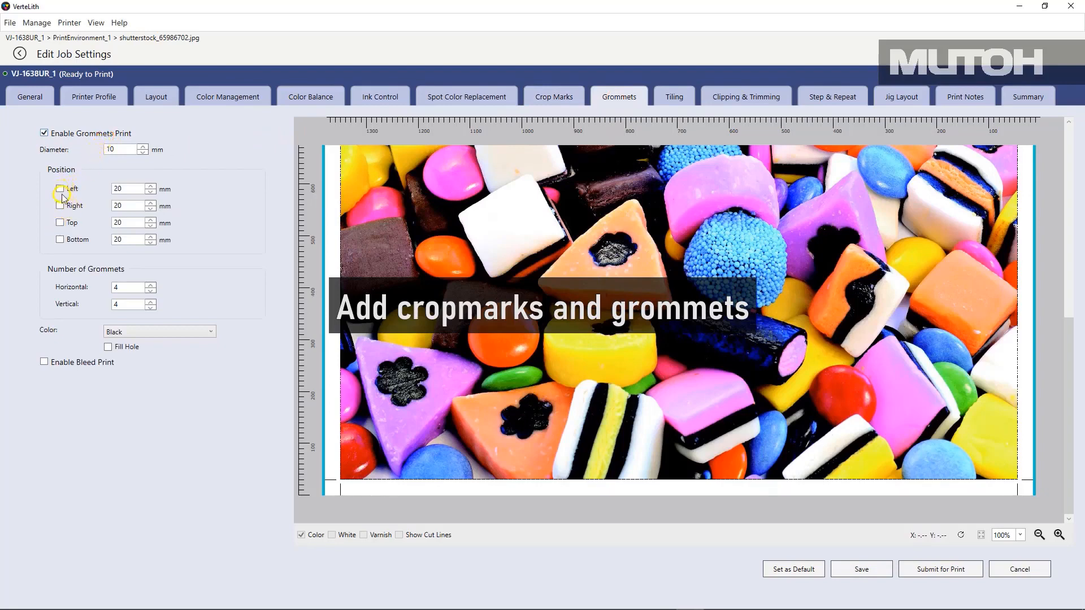
Place the grommets on the left, right and top edges of the print and enable Fill Hole
click(60, 190)
click(60, 205)
click(59, 222)
click(108, 347)
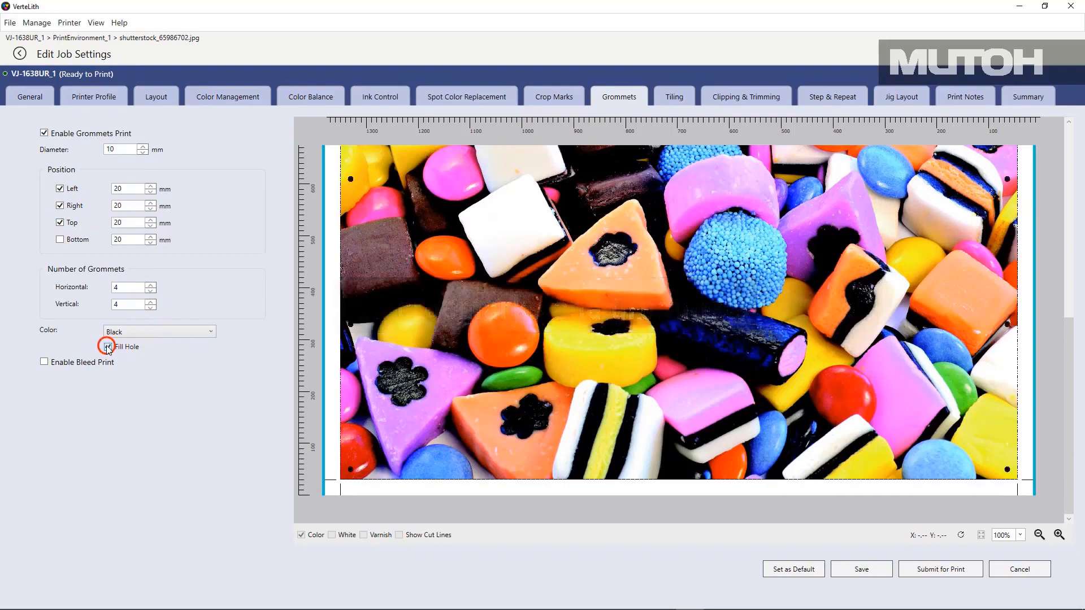
click(131, 334)
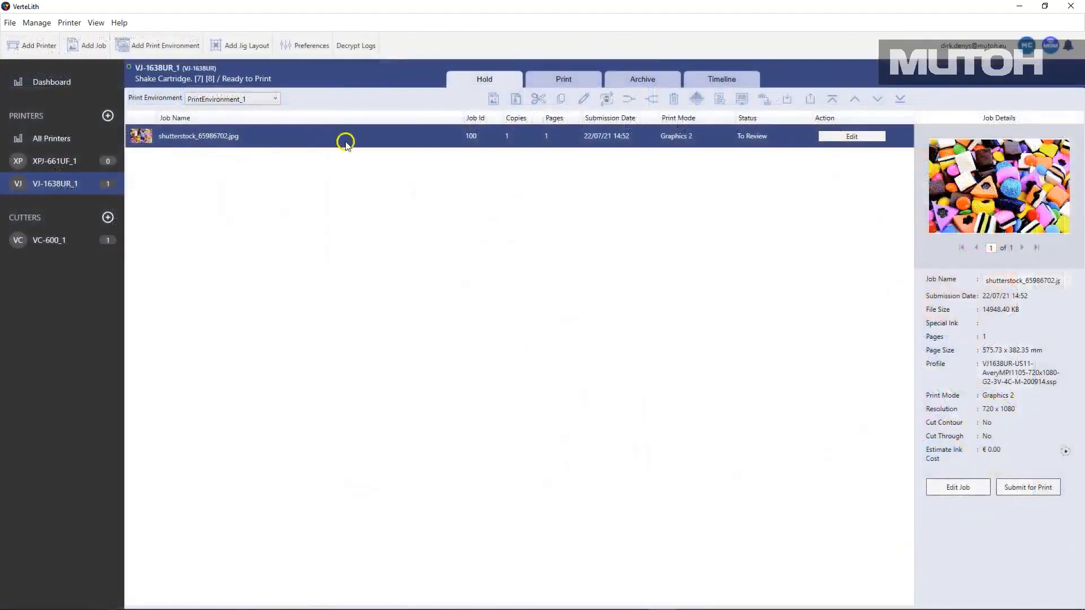
Reopen the settings of the shutterstock_65986702.jpg job and set its print width to 5000 mm with proportions maintained
click(849, 137)
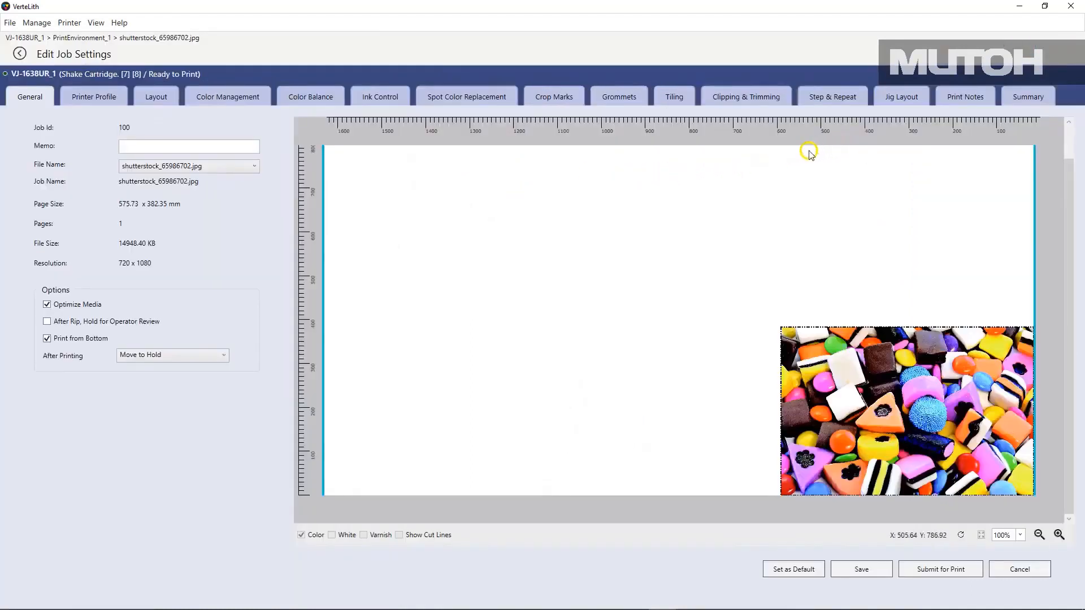
click(158, 99)
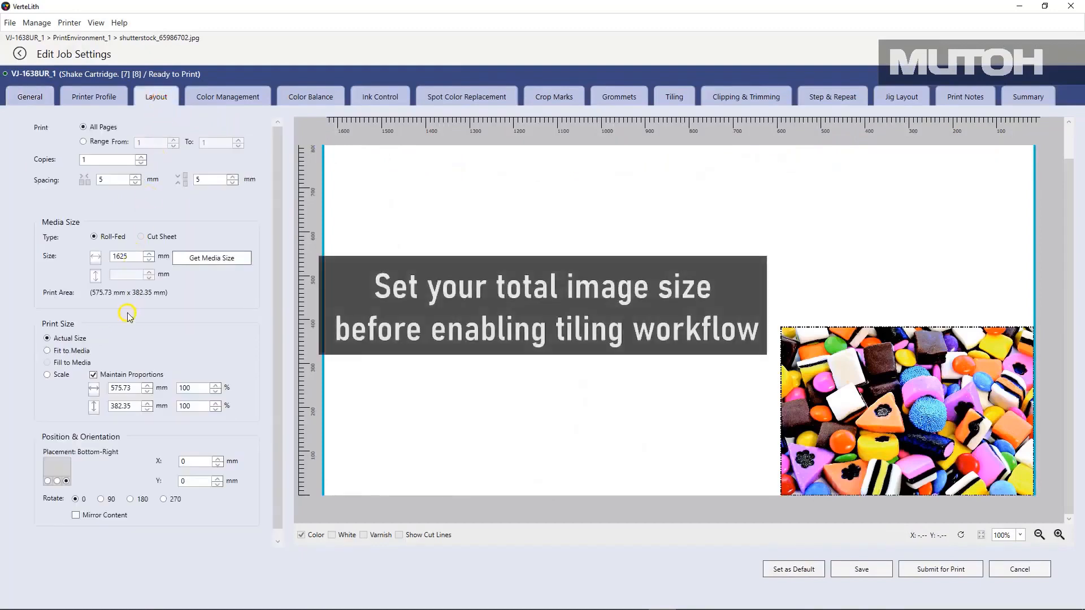
drag(135, 388, 93, 388)
text(5000)
click(134, 405)
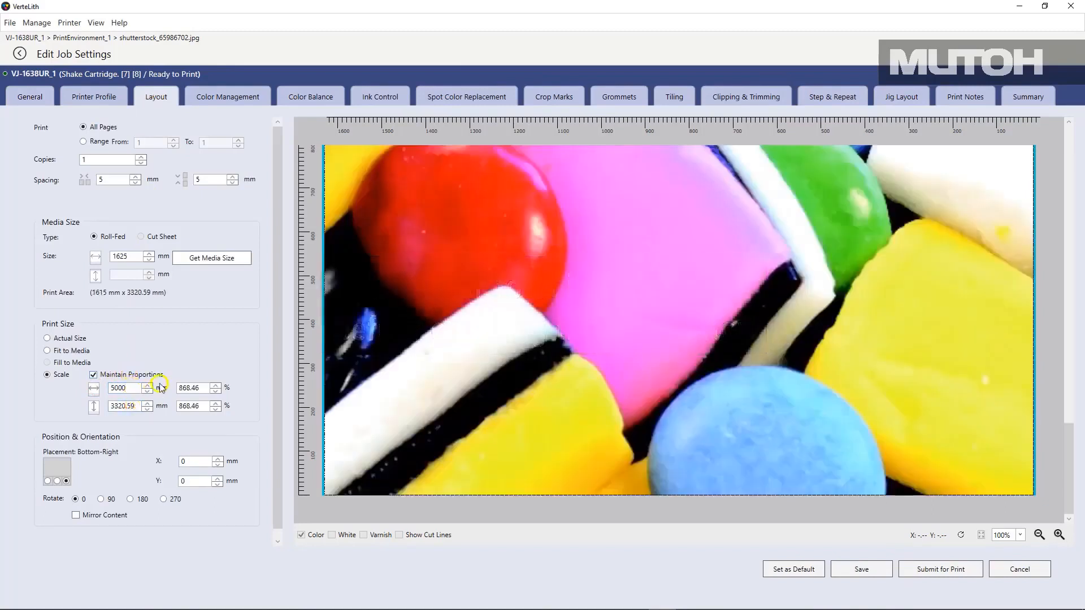
Enable Custom Tiling for the job and rotate alternate horizontal tiles by 180 degrees
click(675, 99)
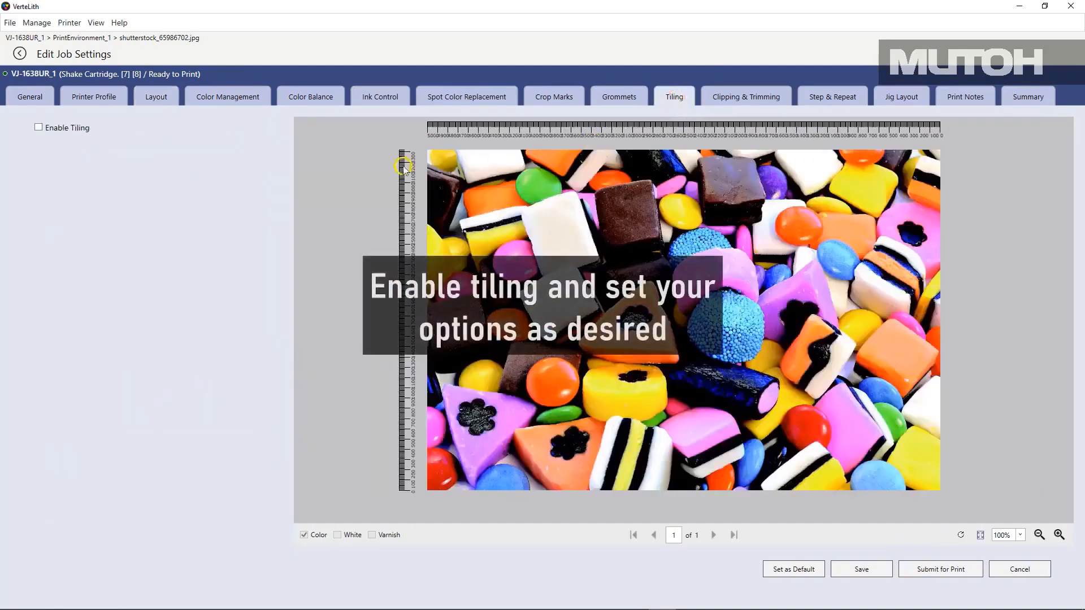
click(83, 130)
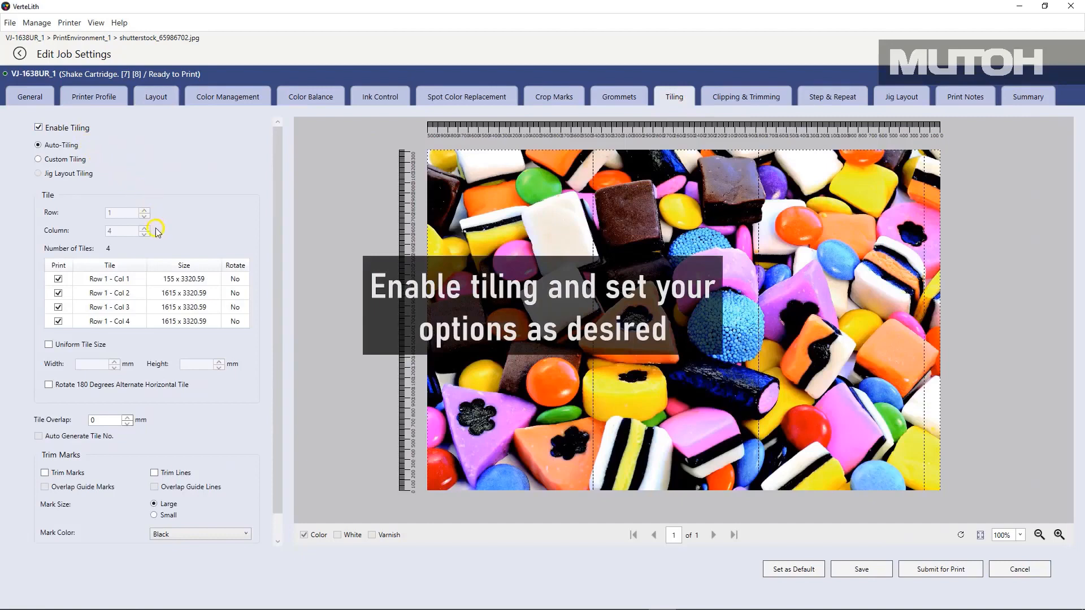
click(39, 160)
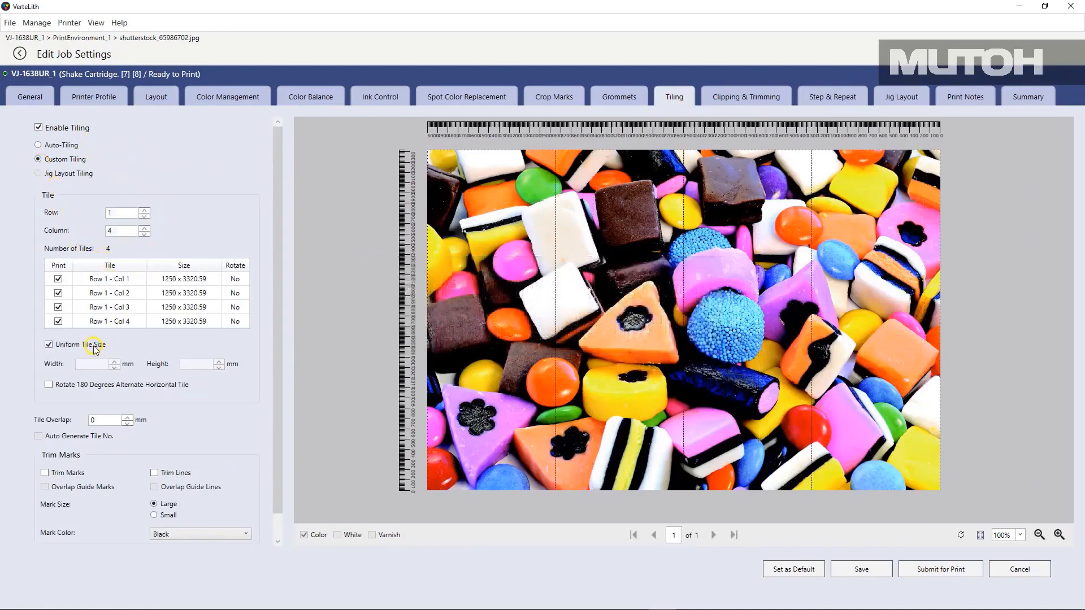
click(88, 386)
Set the tile overlap to 20 mm and enable trim marks on the tiles
click(127, 418)
click(127, 418)
click(127, 418)
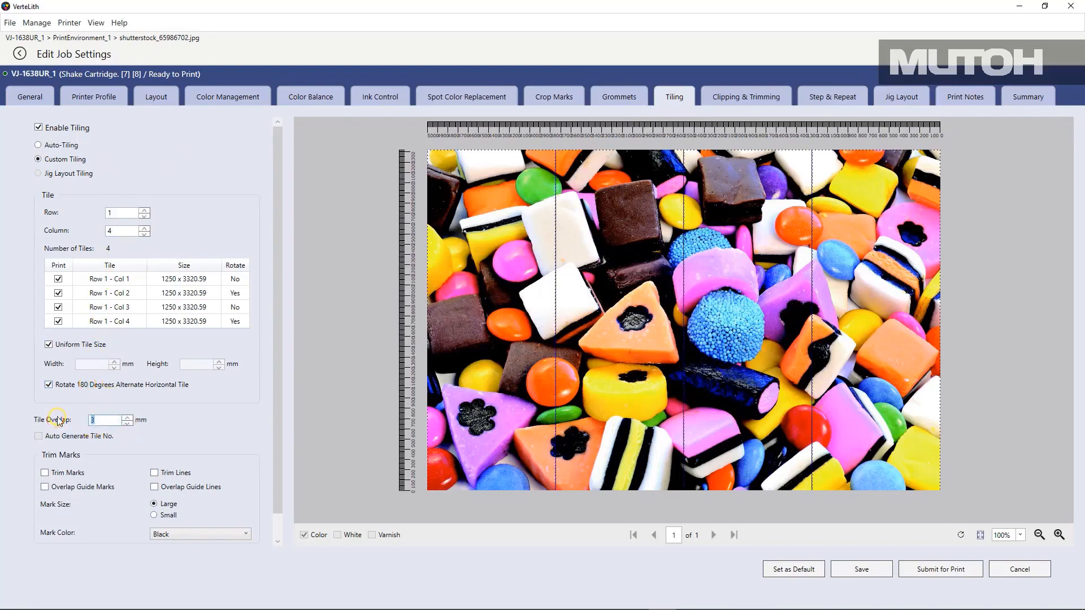
click(61, 472)
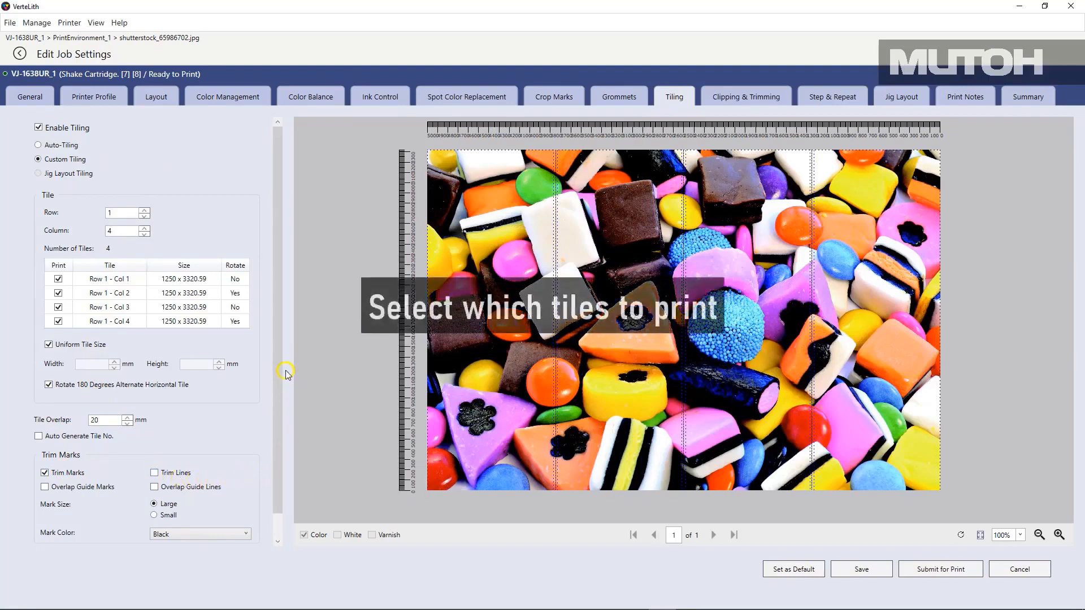
Try excluding the Row 1 - Col 2 and Row 1 - Col 3 tiles from printing, and include them again
click(58, 293)
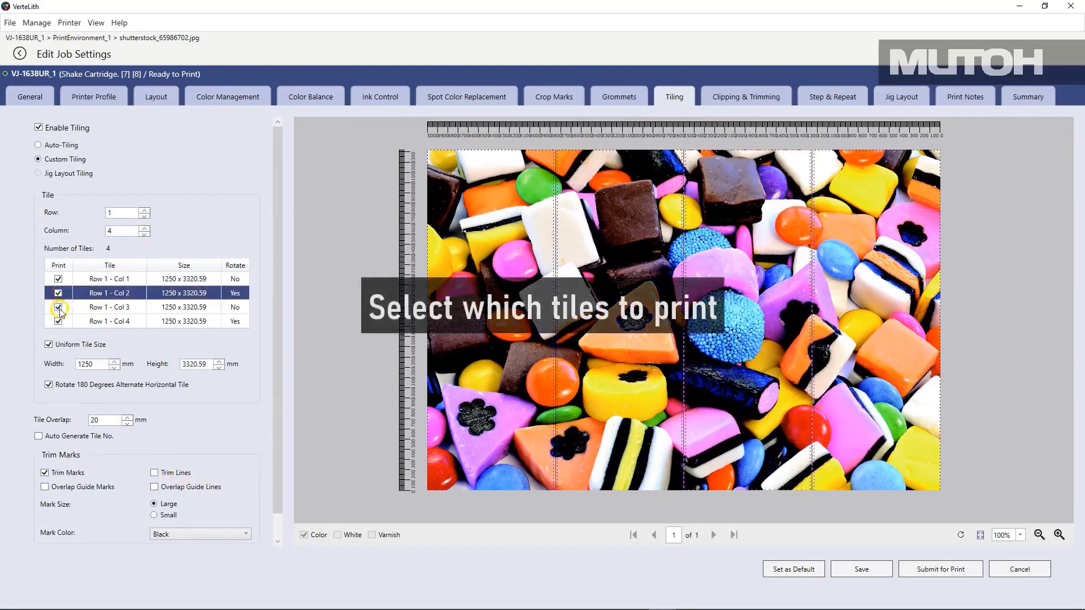
click(60, 311)
click(60, 310)
click(60, 311)
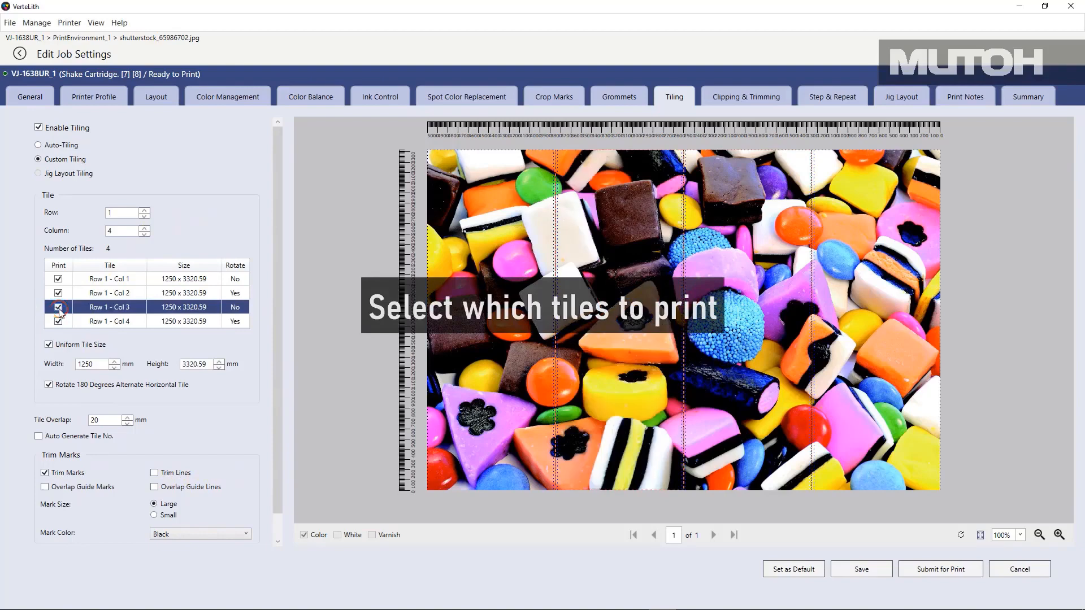
click(59, 294)
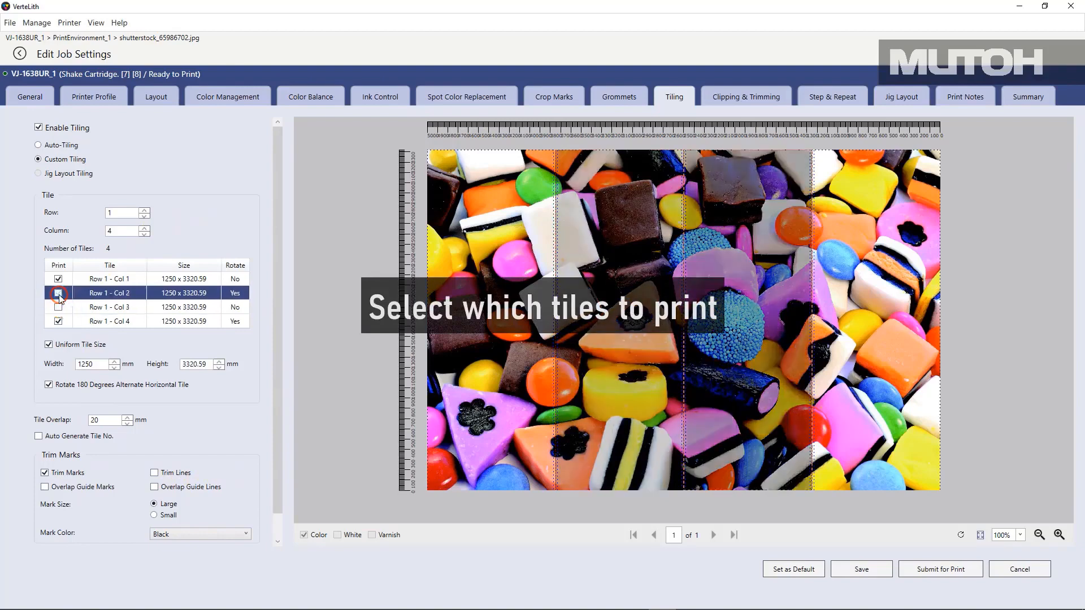
click(58, 294)
click(58, 307)
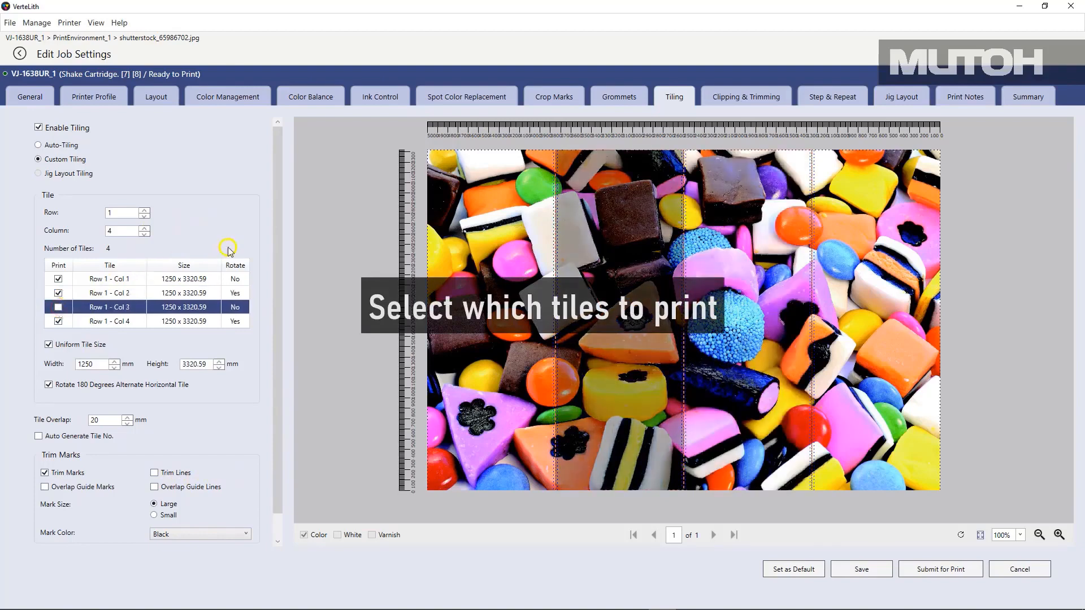
click(58, 307)
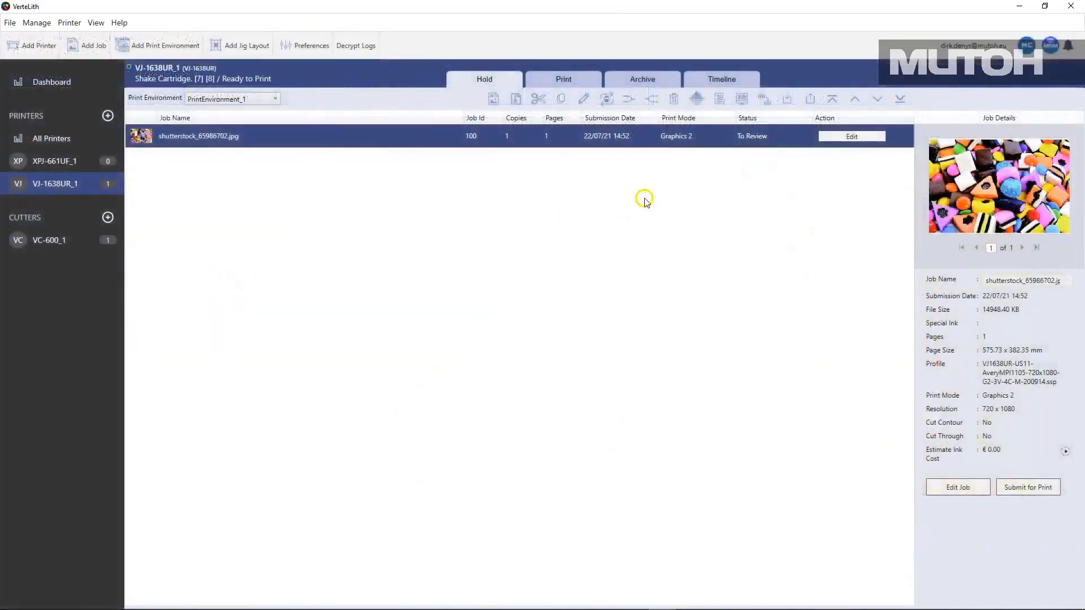
Reopen the shutterstock_65986702.jpg job settings, enable trimming, and trim the image to a central area about 254 x 135 mm
click(844, 135)
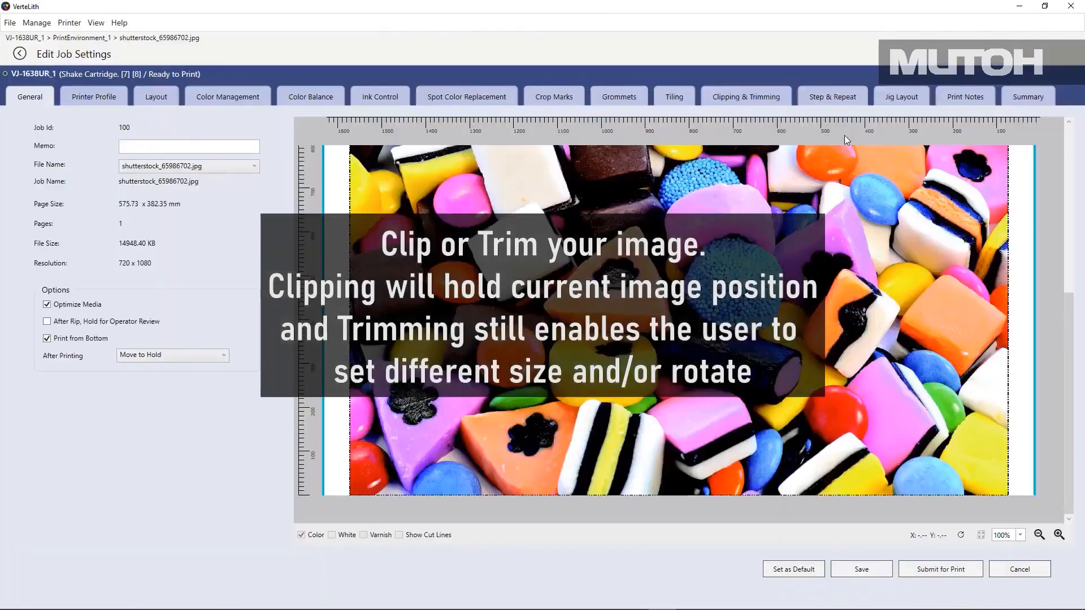
click(768, 99)
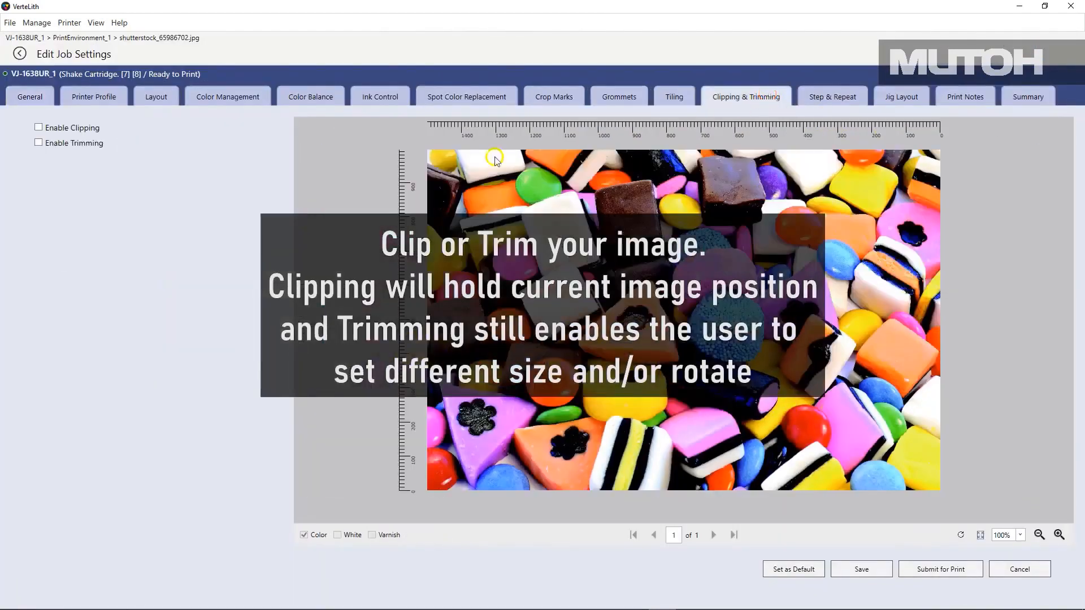
click(97, 144)
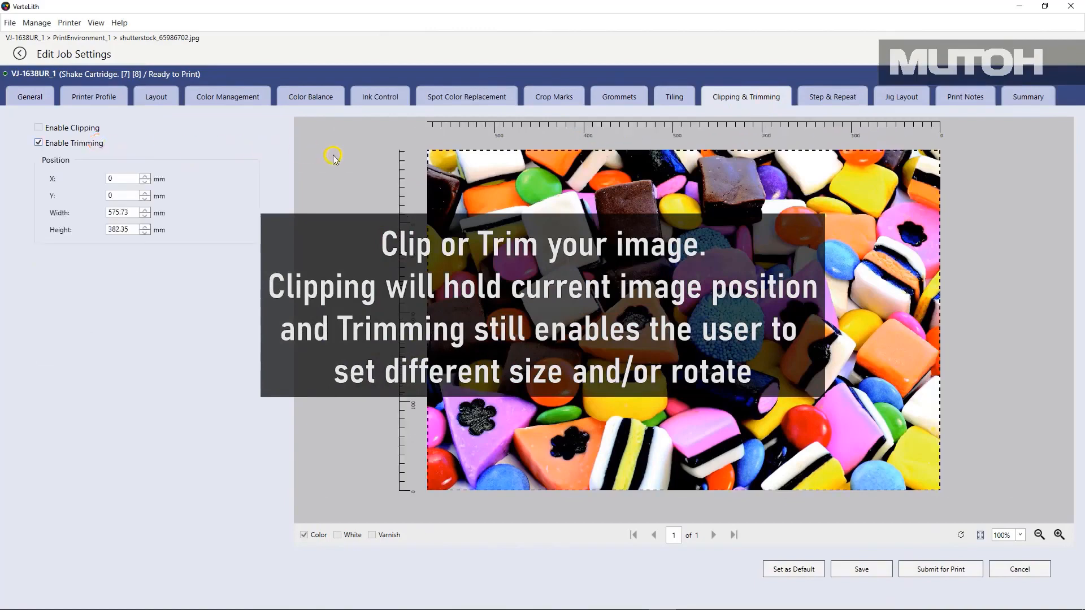
drag(428, 156, 569, 276)
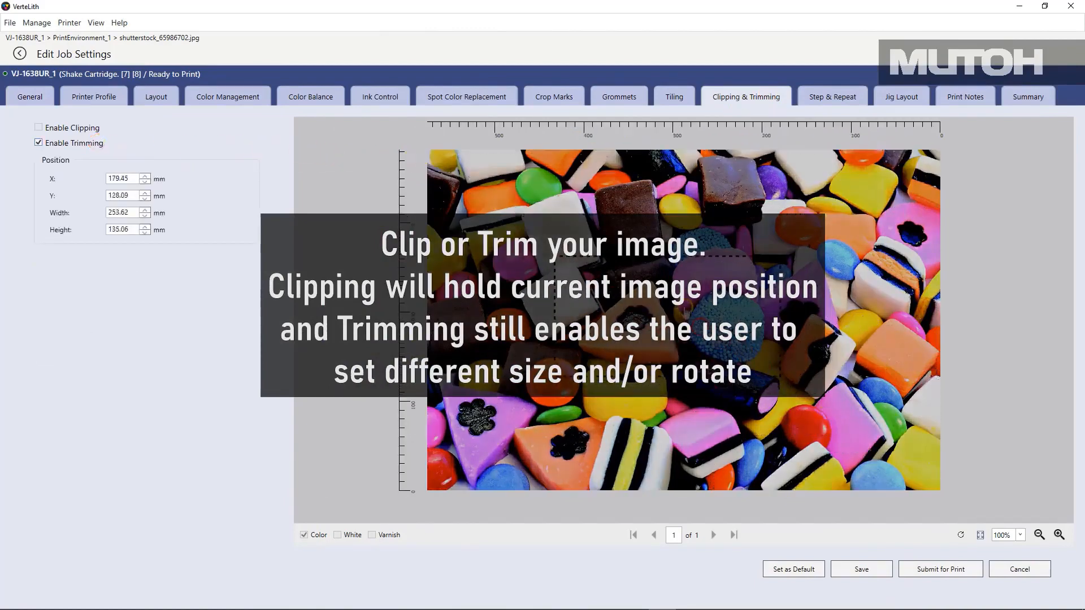
Reposition the trimmed image on the media and scale its print width to 1500 mm
click(165, 104)
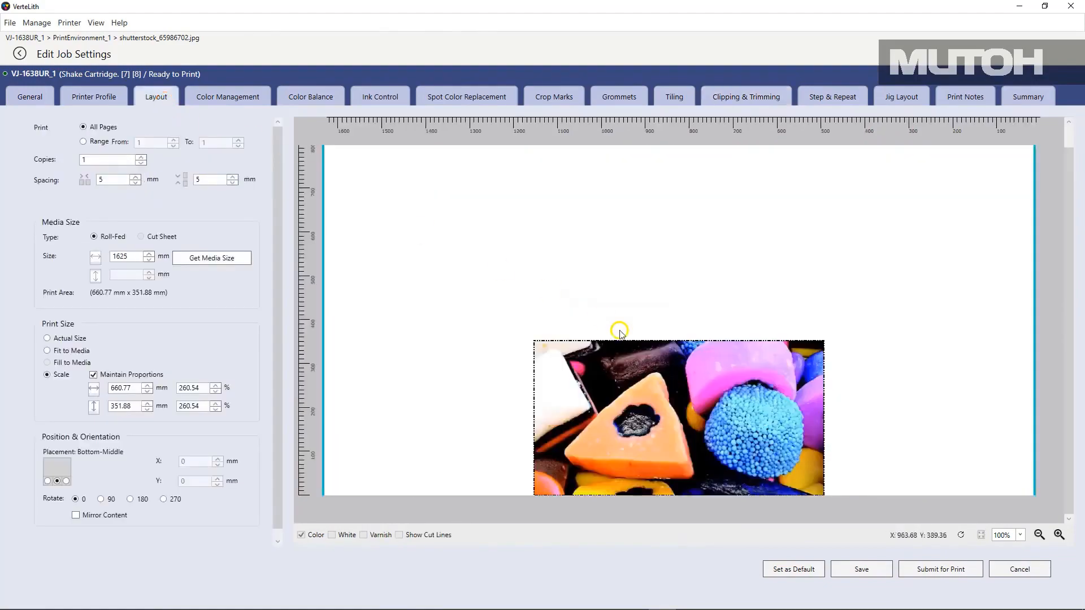
drag(633, 370, 463, 352)
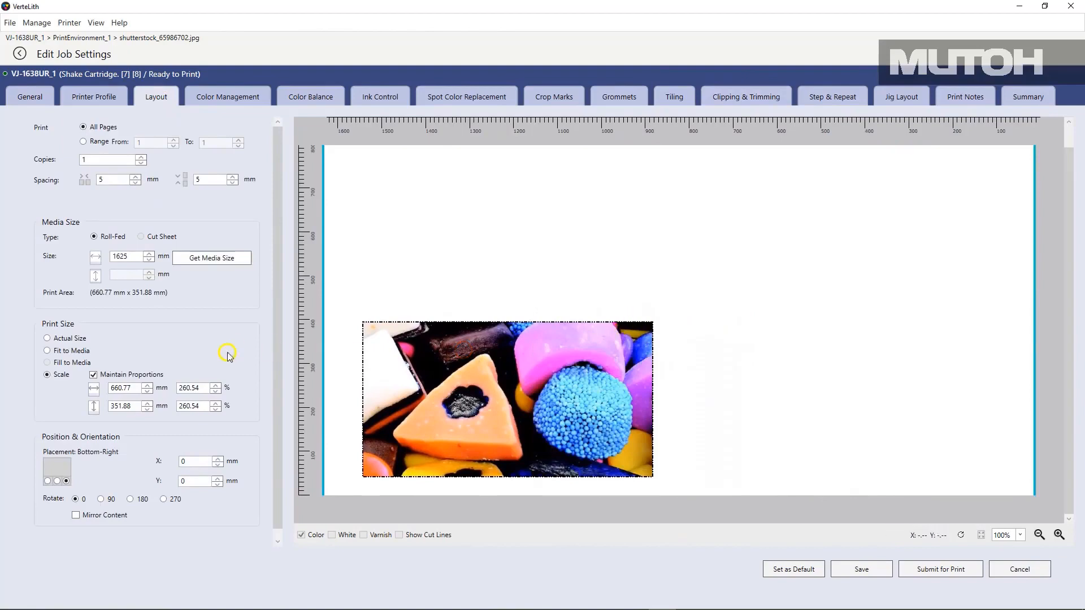
double_click(132, 388)
text(1500)
click(119, 406)
drag(613, 375, 577, 363)
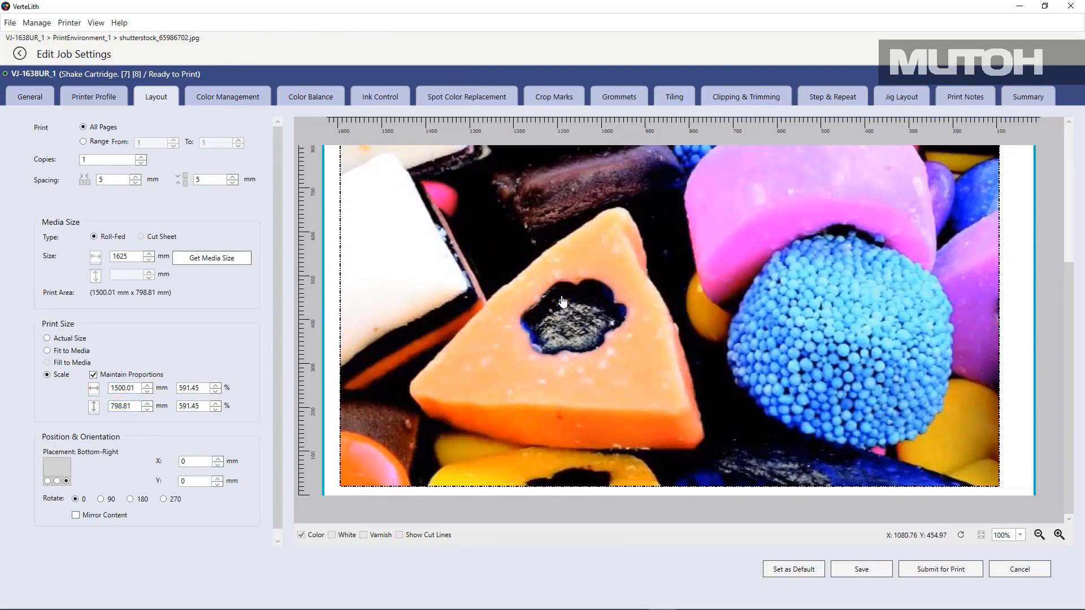
click(388, 259)
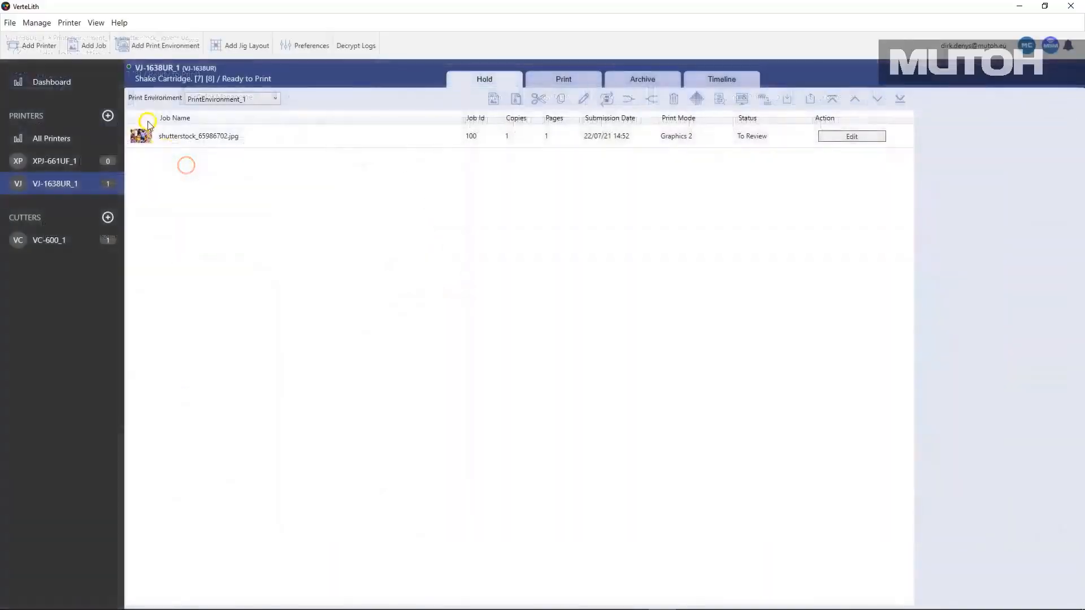
Add Gummy Bears Seamless.jpg as a new job on VJ-1638UR_1 with PrintEnvironment_1 and open its job settings
click(93, 50)
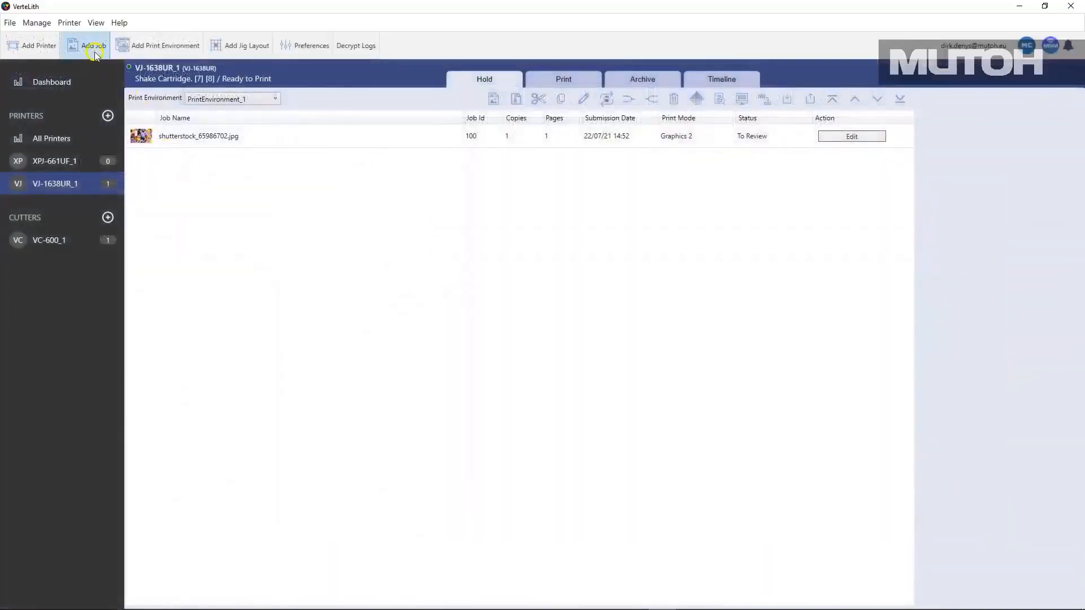
click(604, 320)
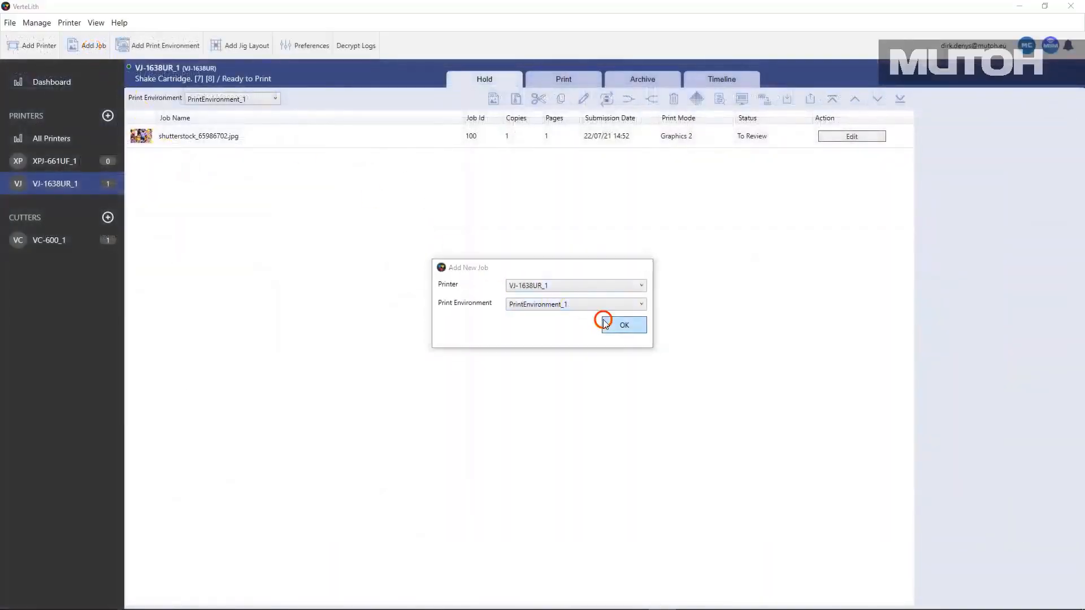
click(460, 202)
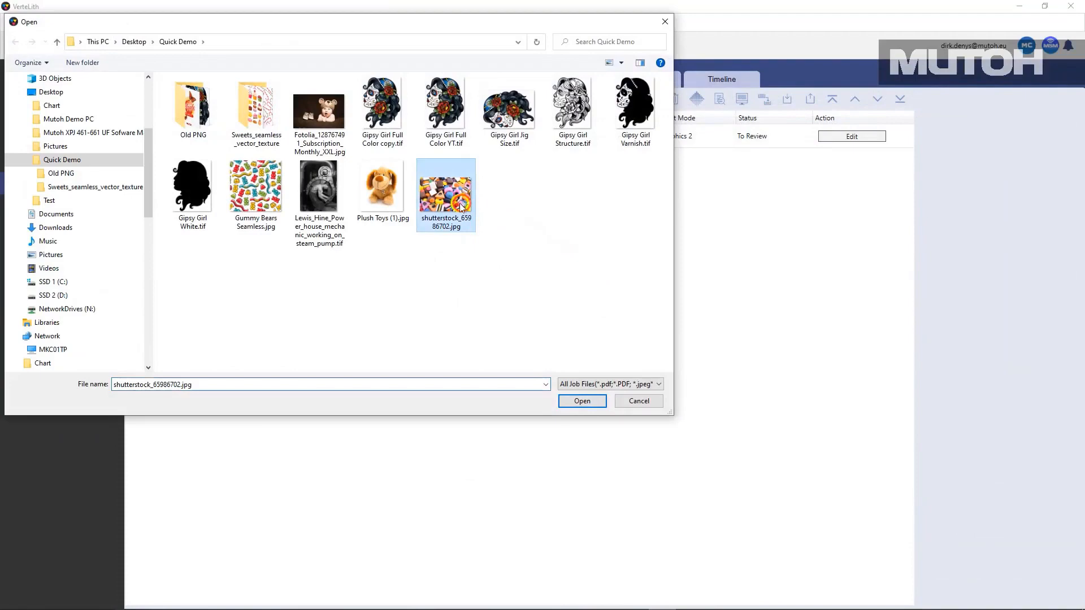
click(279, 192)
click(582, 400)
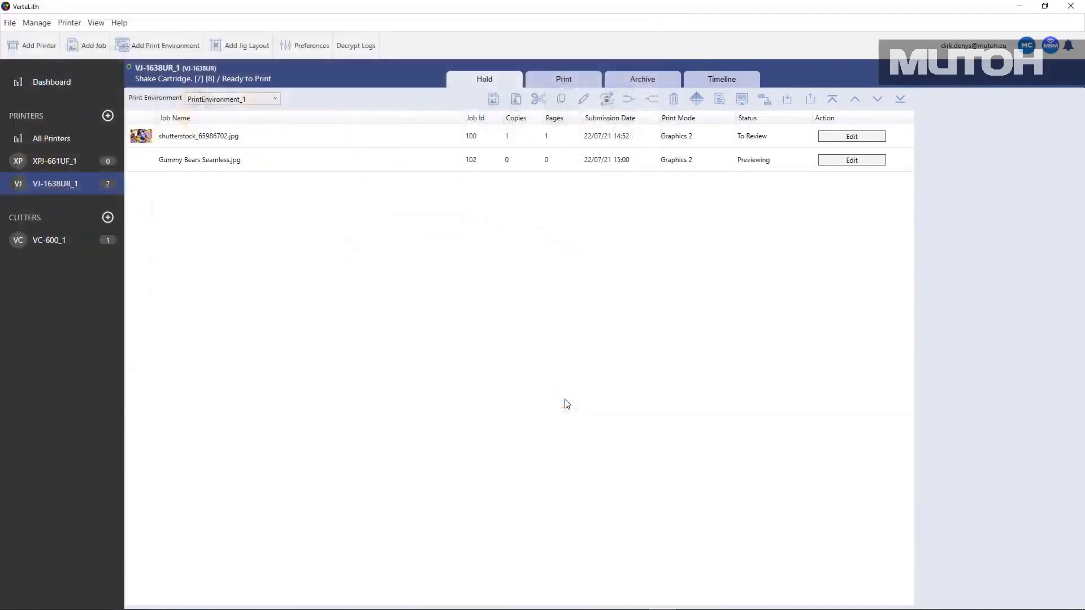
click(224, 162)
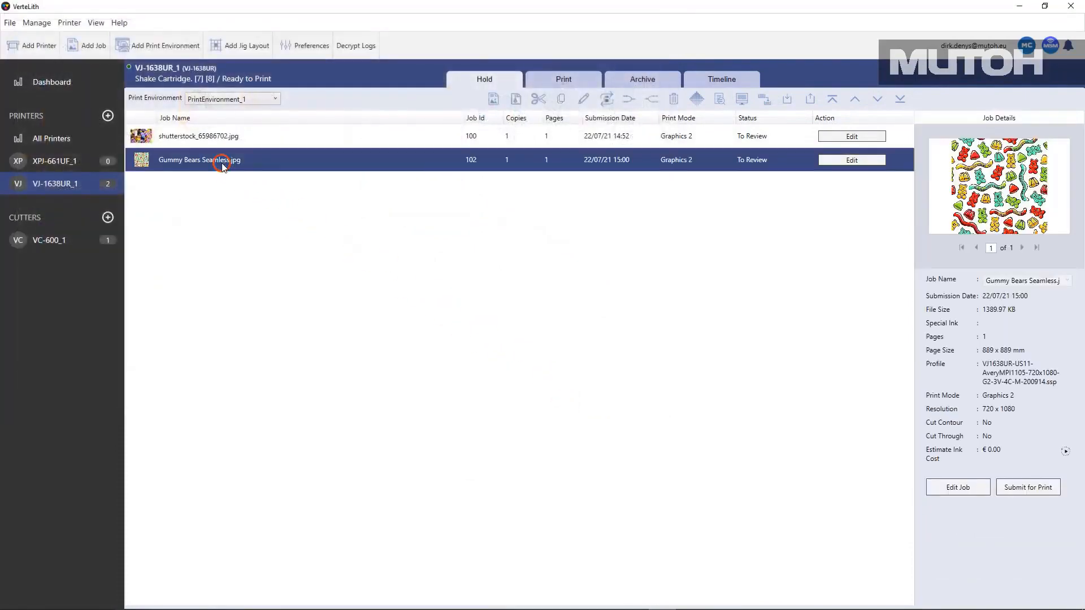
click(833, 165)
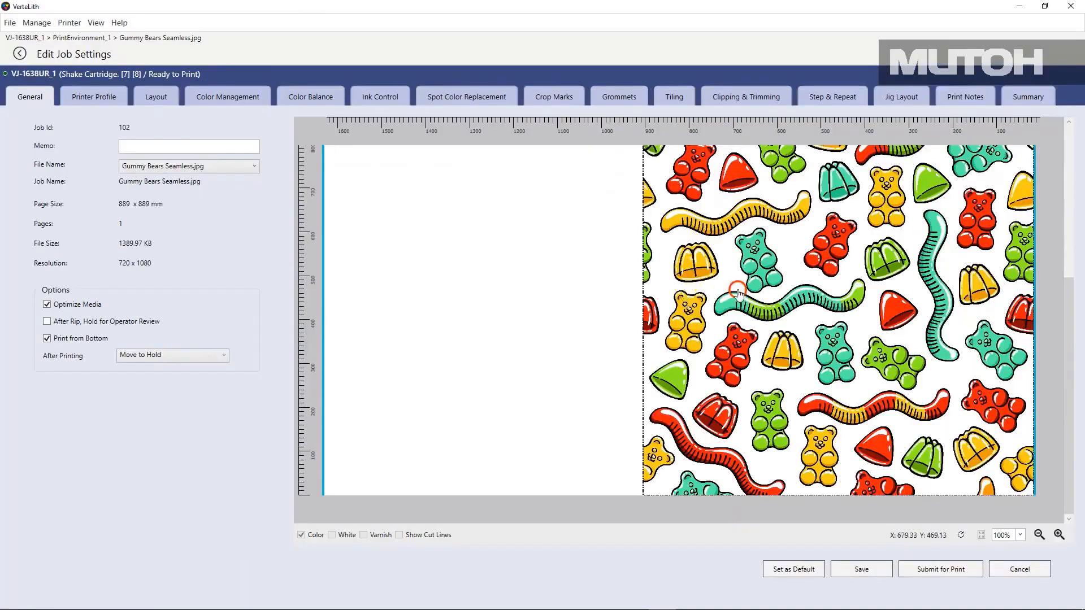
Set the gummy bears print width to 200 mm with proportions maintained, and open the Step & Repeat settings
click(151, 102)
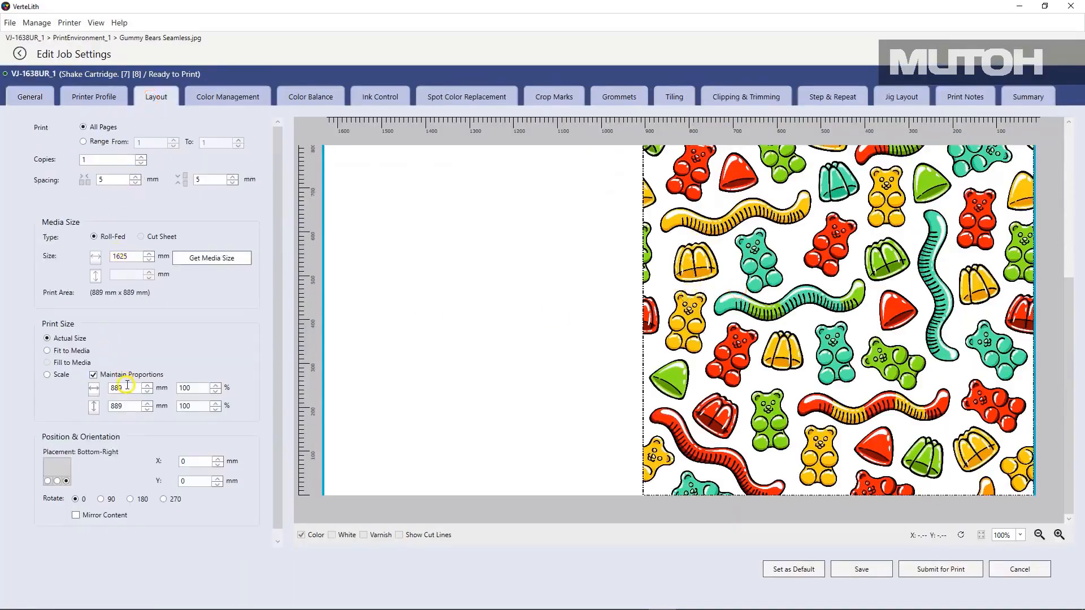
double_click(103, 388)
text(200)
click(121, 406)
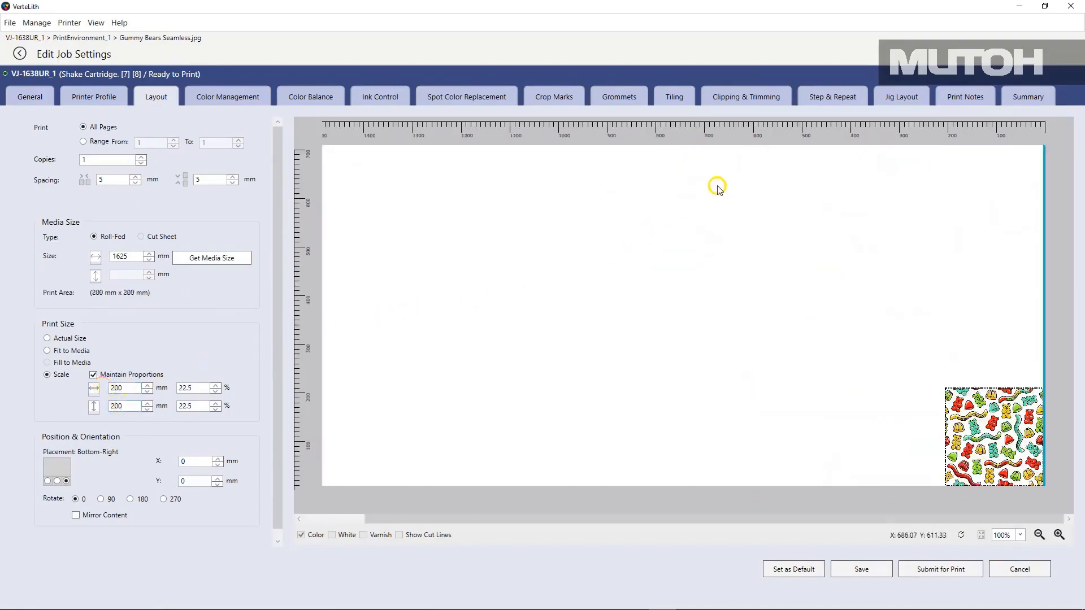
click(830, 101)
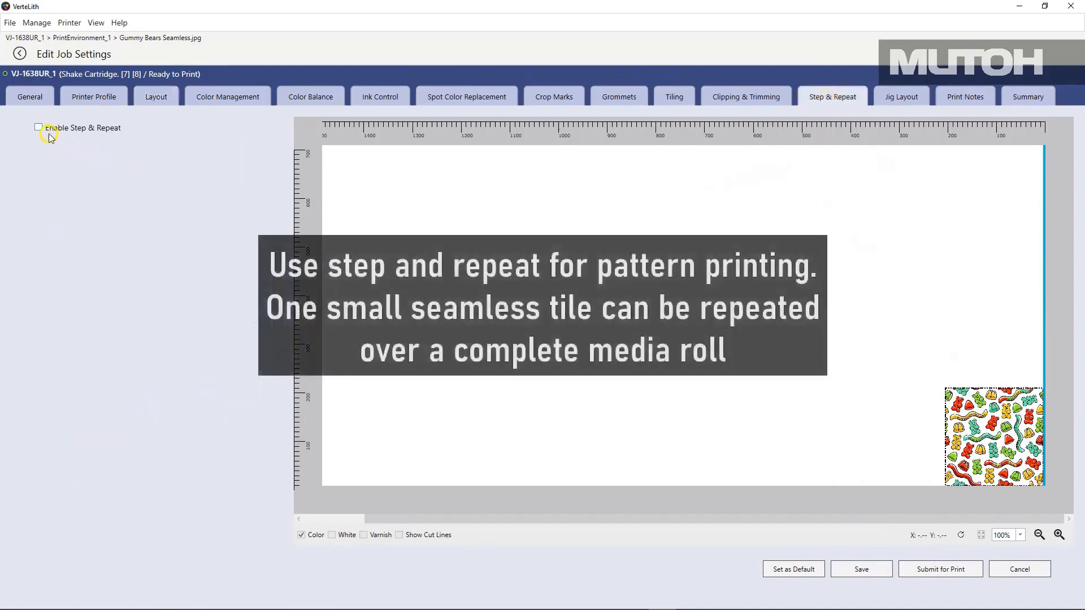
Enable Step & Repeat for the gummy bears job, keeping fractional tiles allowed and showing grids in the preview
click(39, 128)
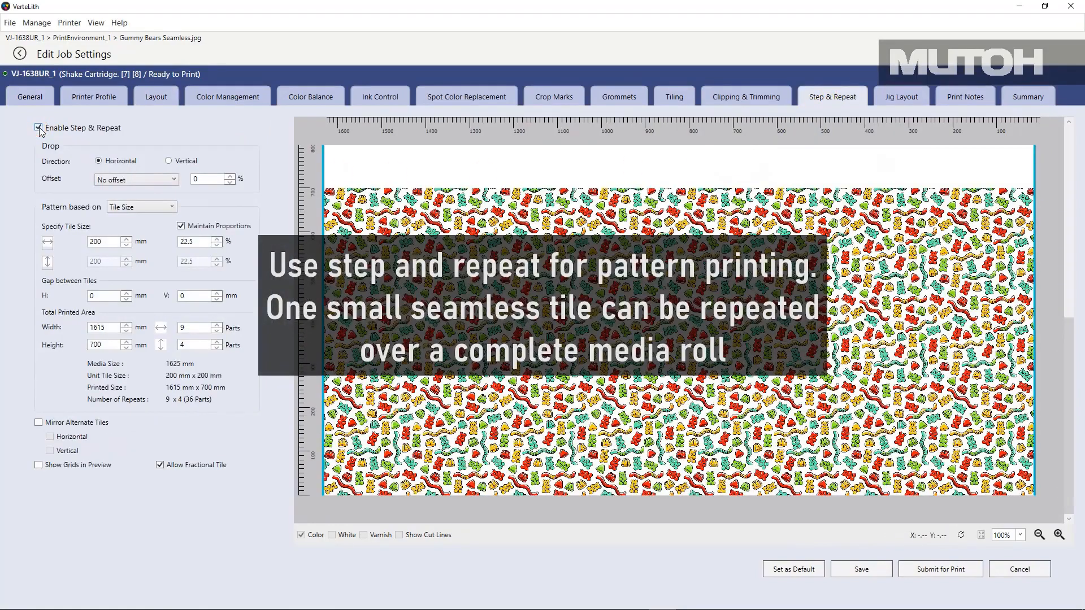
click(161, 466)
click(161, 467)
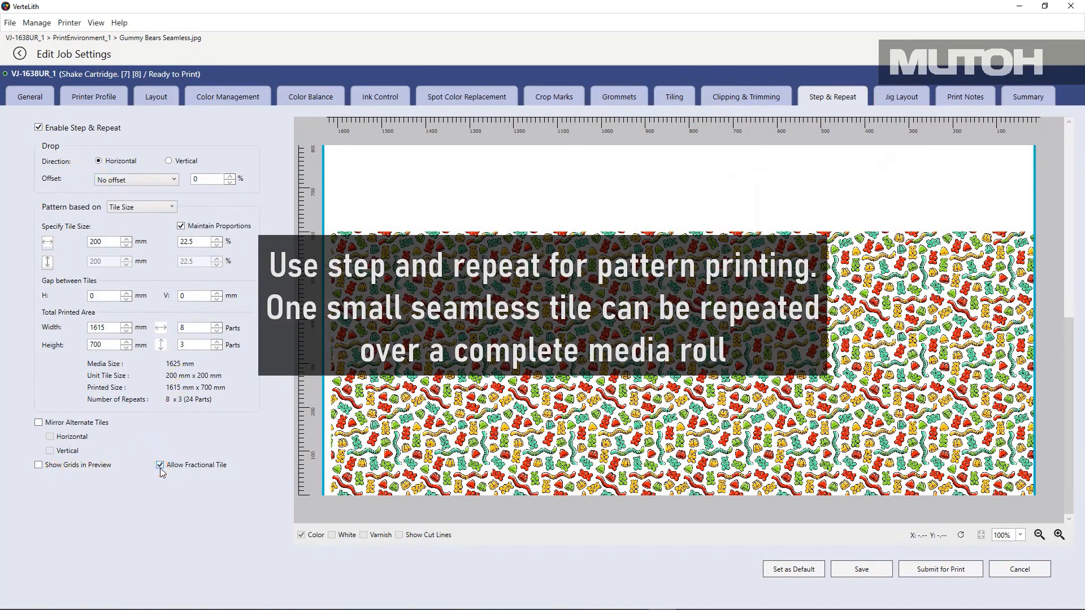
click(39, 467)
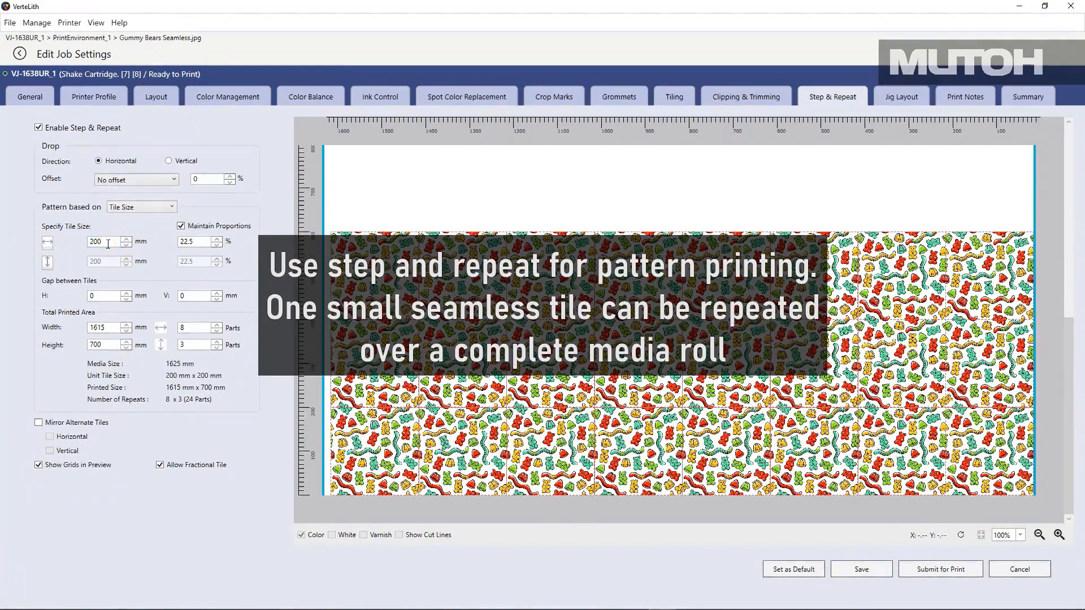
Set the tile width to 300 mm with proportions maintained and apply a One-Third horizontal drop offset
drag(85, 242, 164, 244)
click(207, 243)
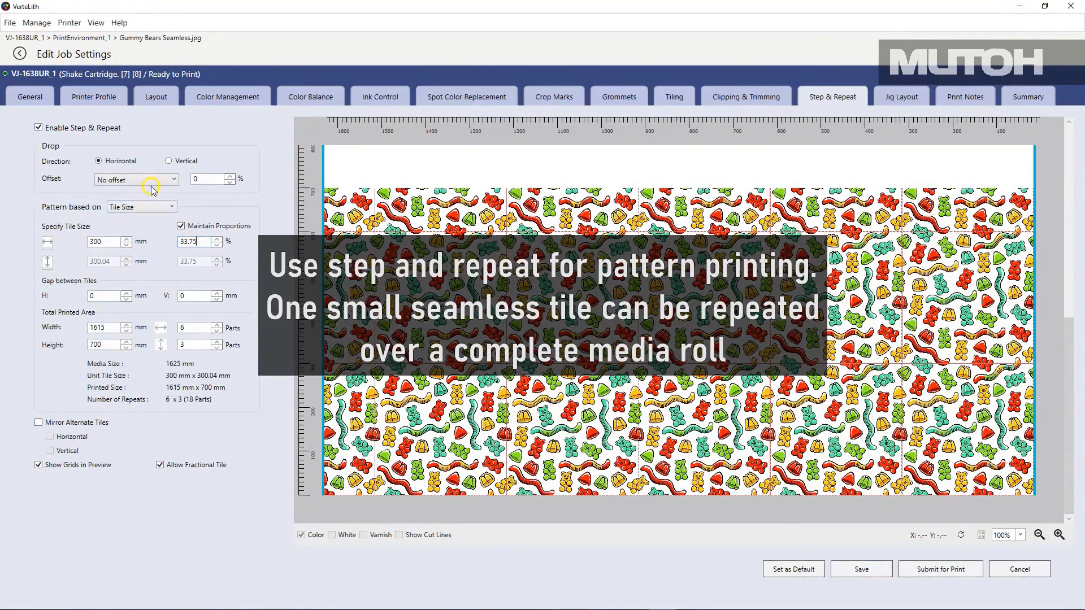
click(148, 183)
click(133, 213)
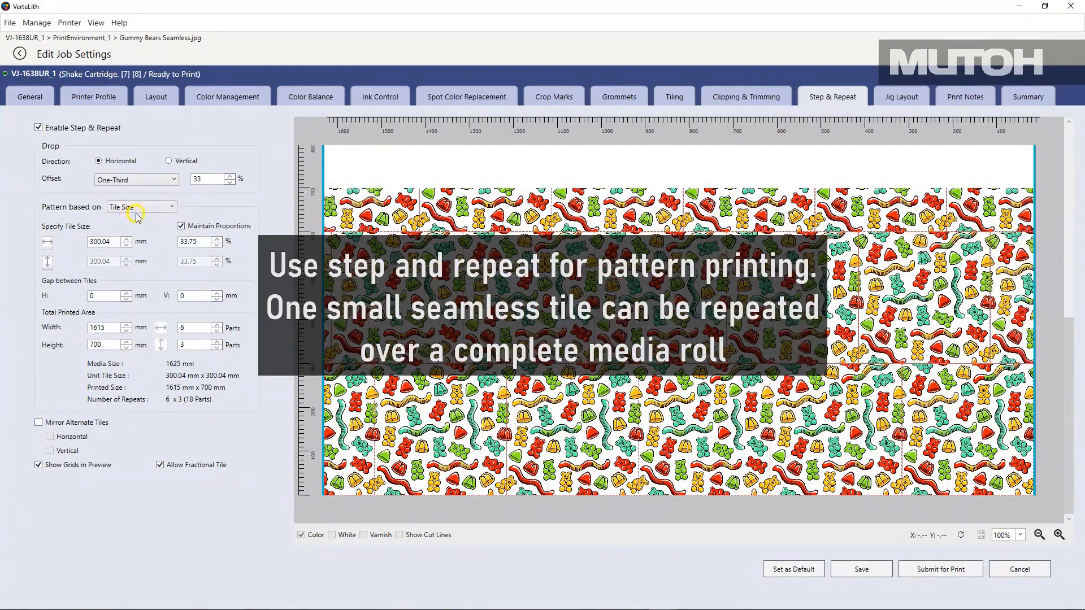
Base the pattern on the number of repeats, with 10 parts horizontally and 4 parts vertically
click(172, 206)
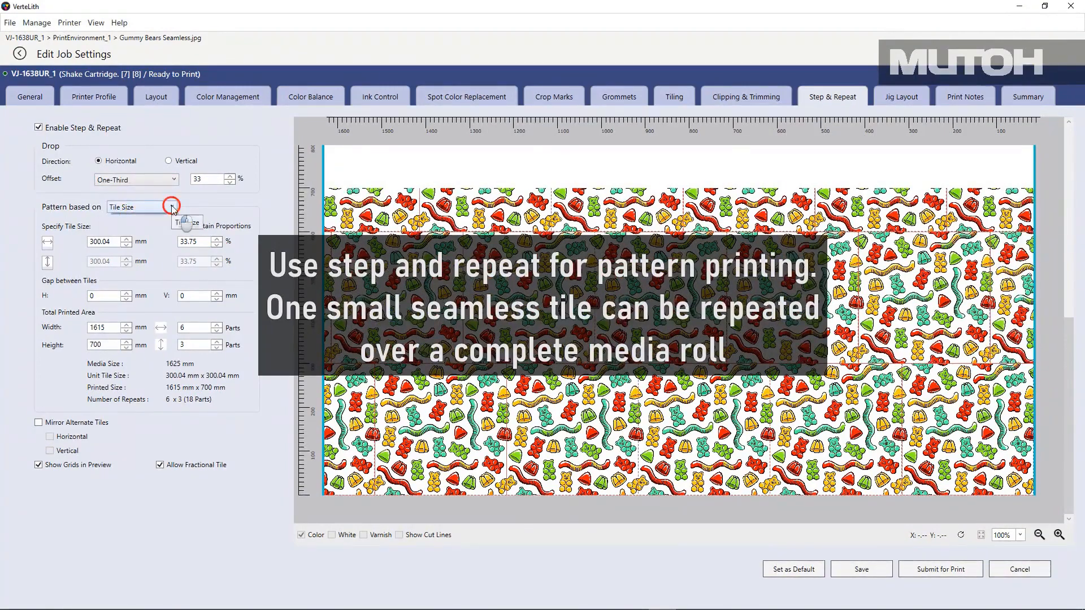
click(150, 225)
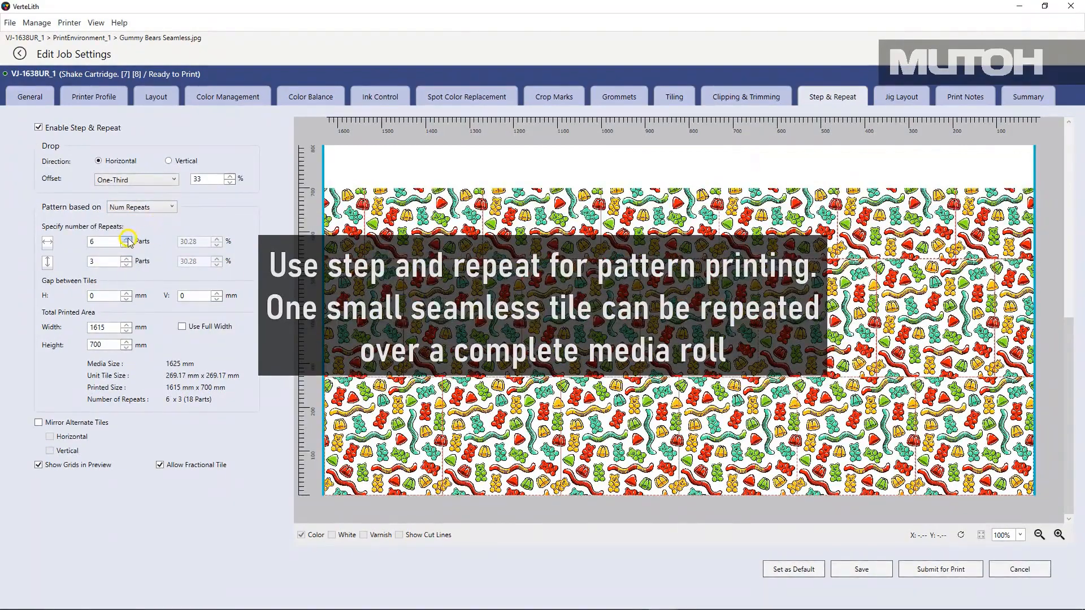
click(127, 239)
click(127, 239)
click(127, 239)
click(126, 239)
click(126, 258)
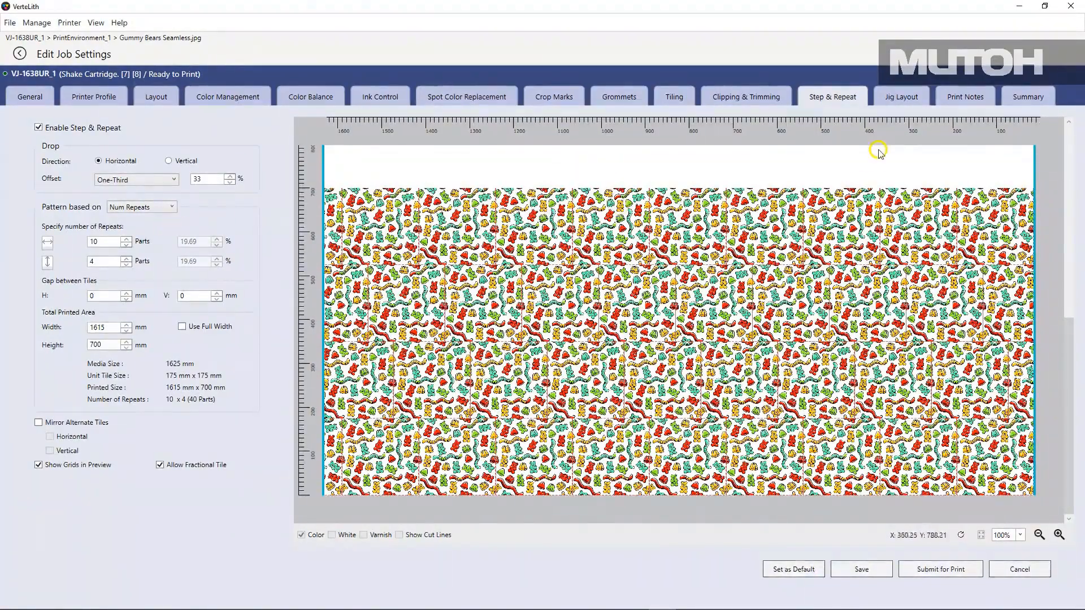
click(936, 127)
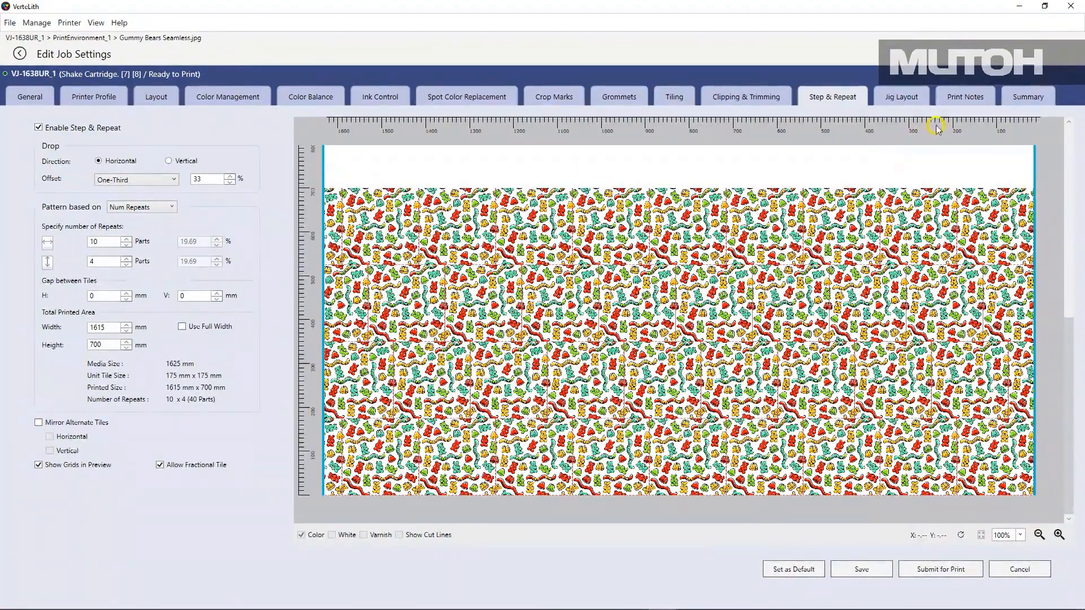
click(962, 99)
click(46, 134)
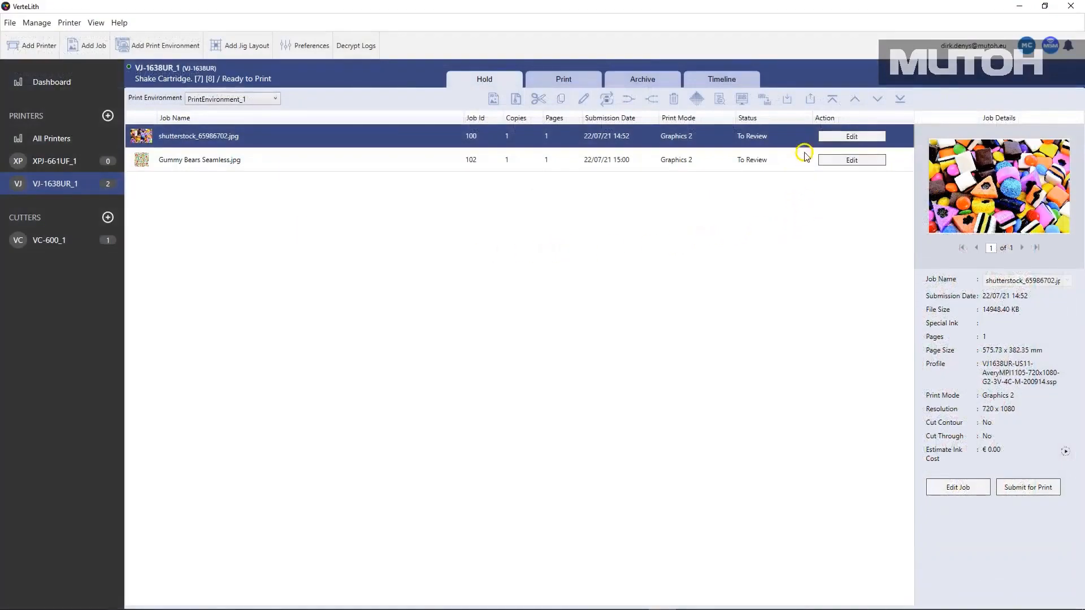
Open the shutterstock_65986702.jpg job settings and enable print notes with a 50 pt black font
click(842, 138)
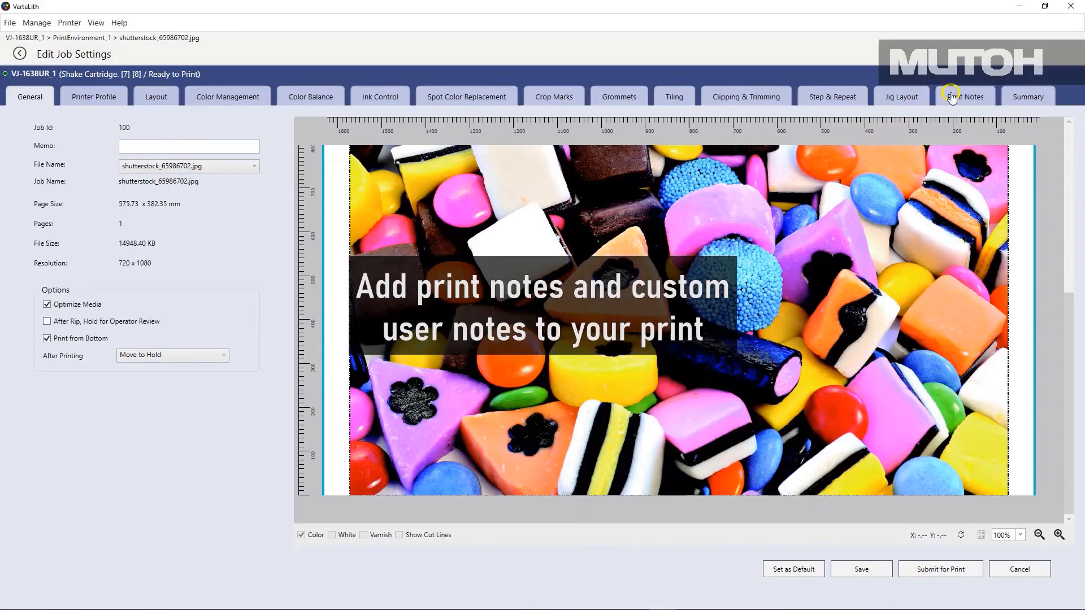
click(952, 98)
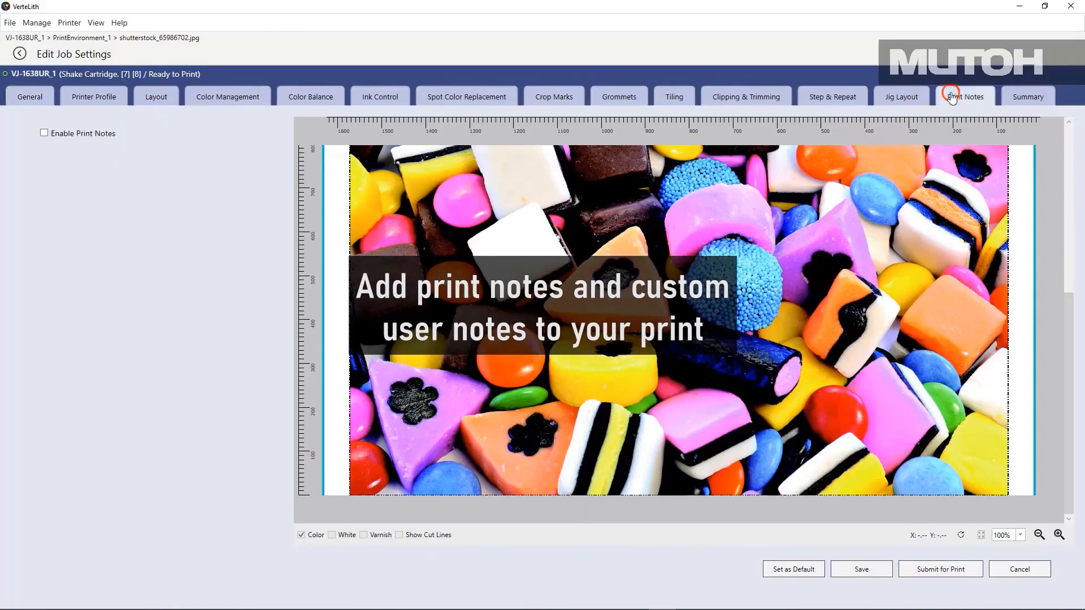
click(44, 134)
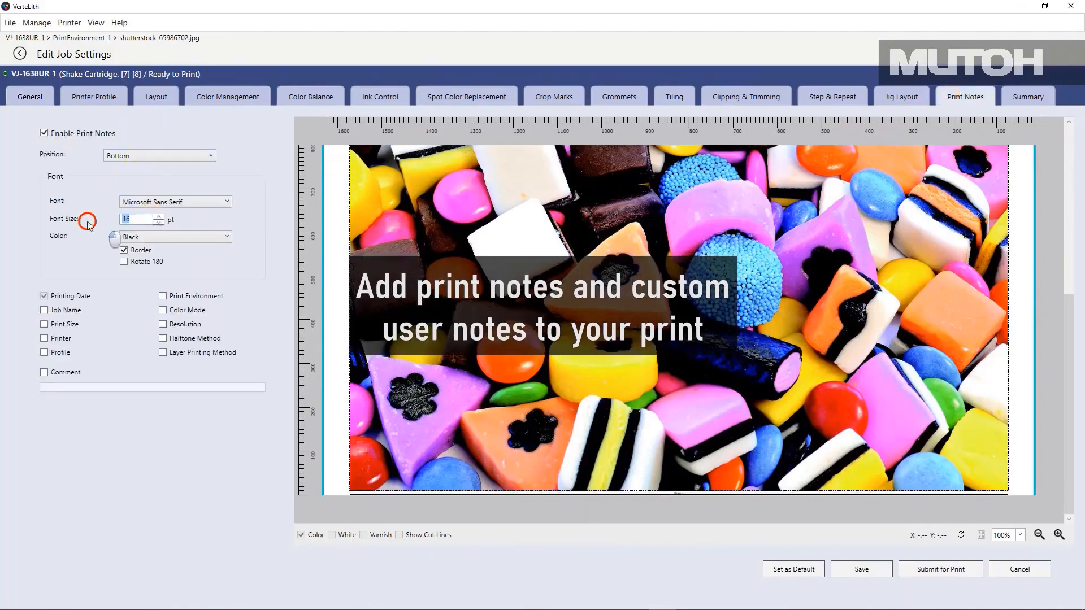
click(162, 235)
Include the job name, print size, print environment and the comment "Test Print" in the print notes
click(67, 312)
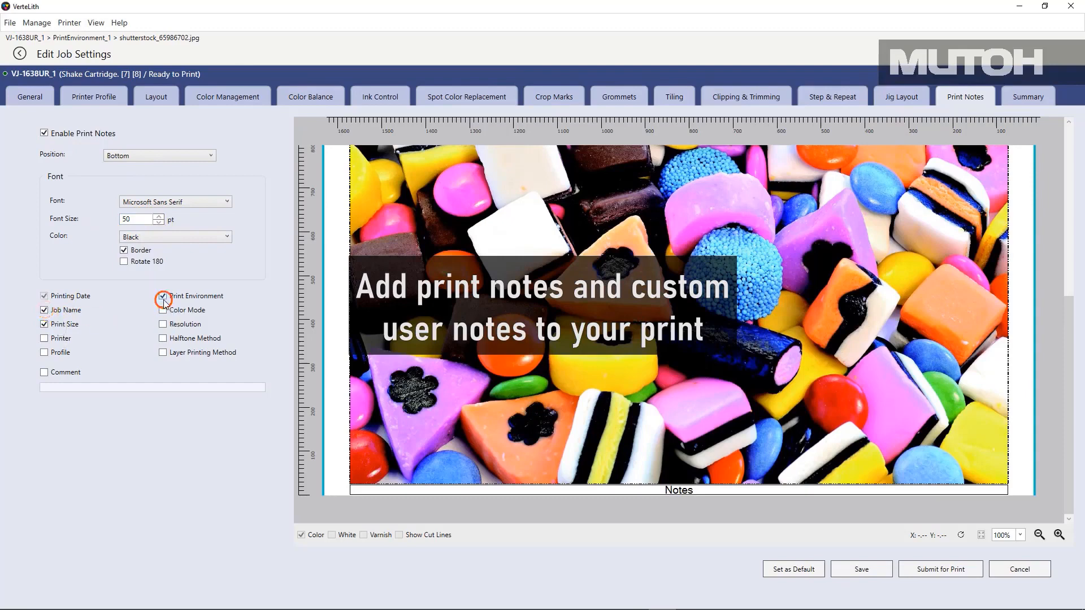
click(44, 373)
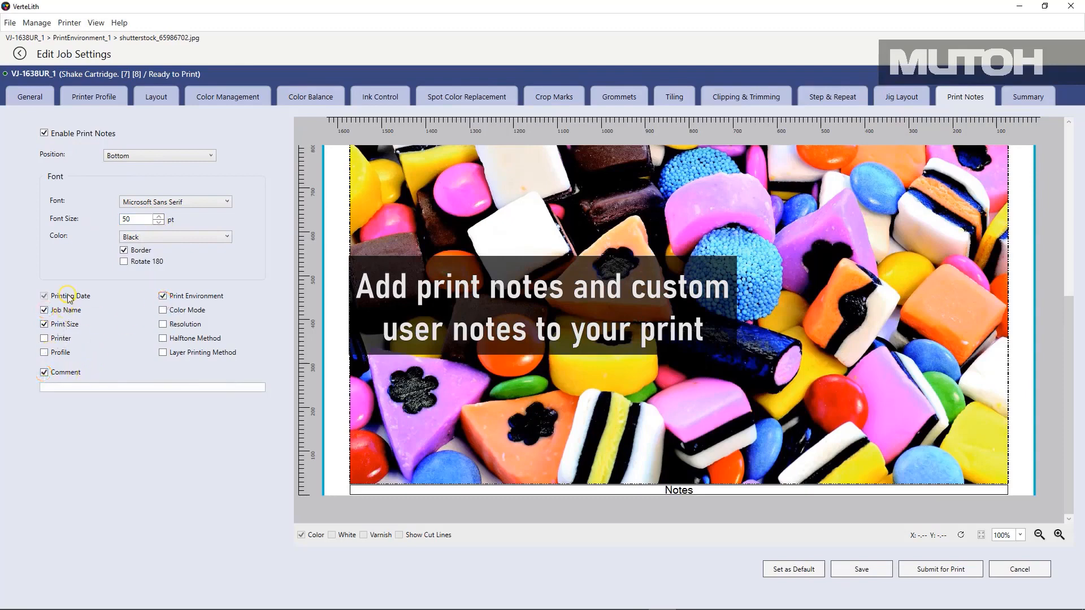
click(111, 387)
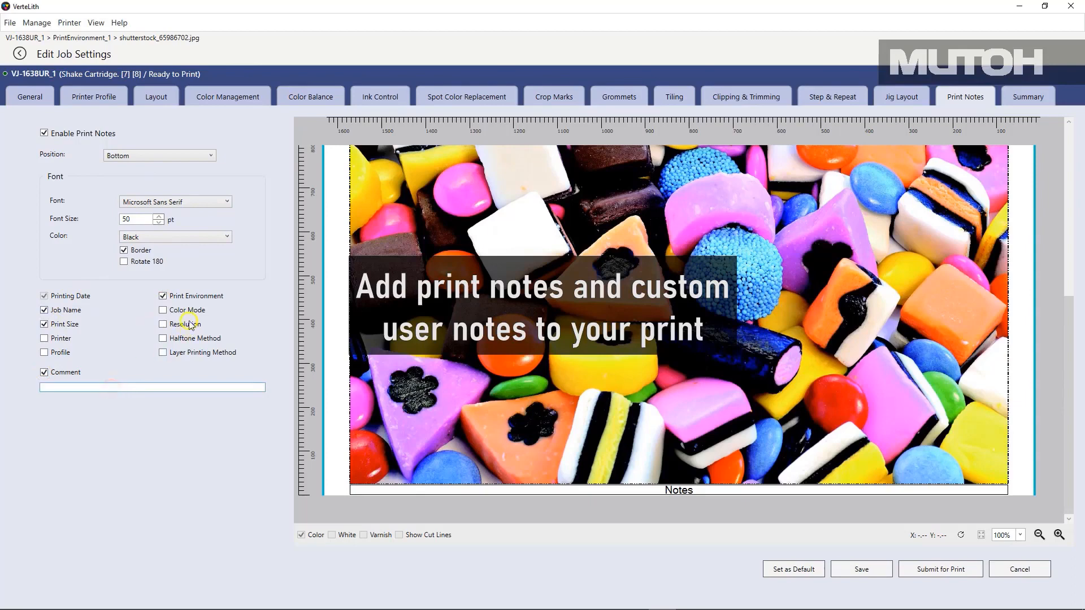
text(Test)
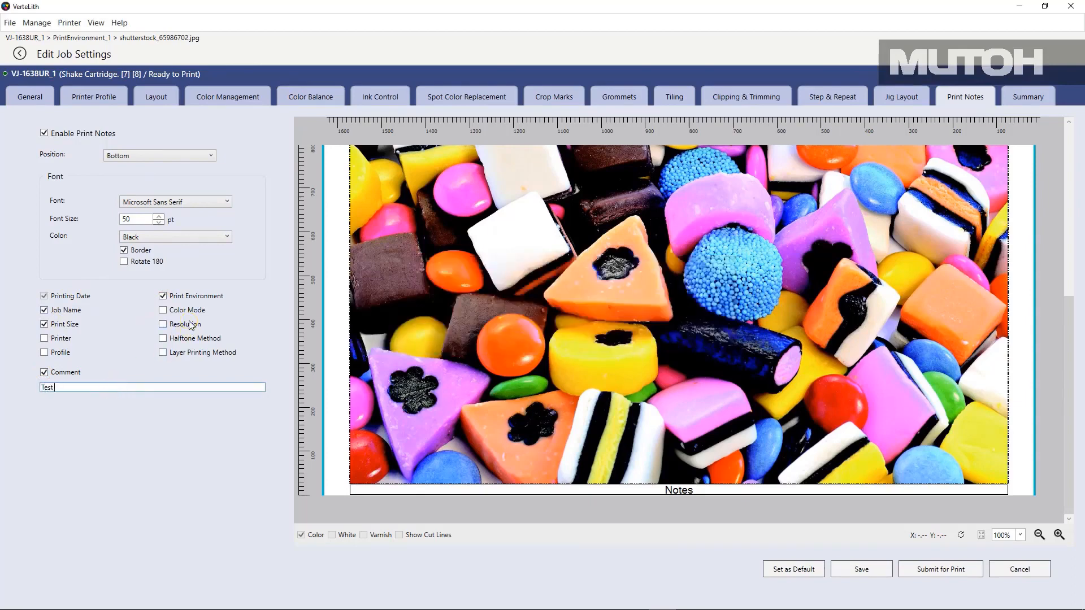
text( Print)
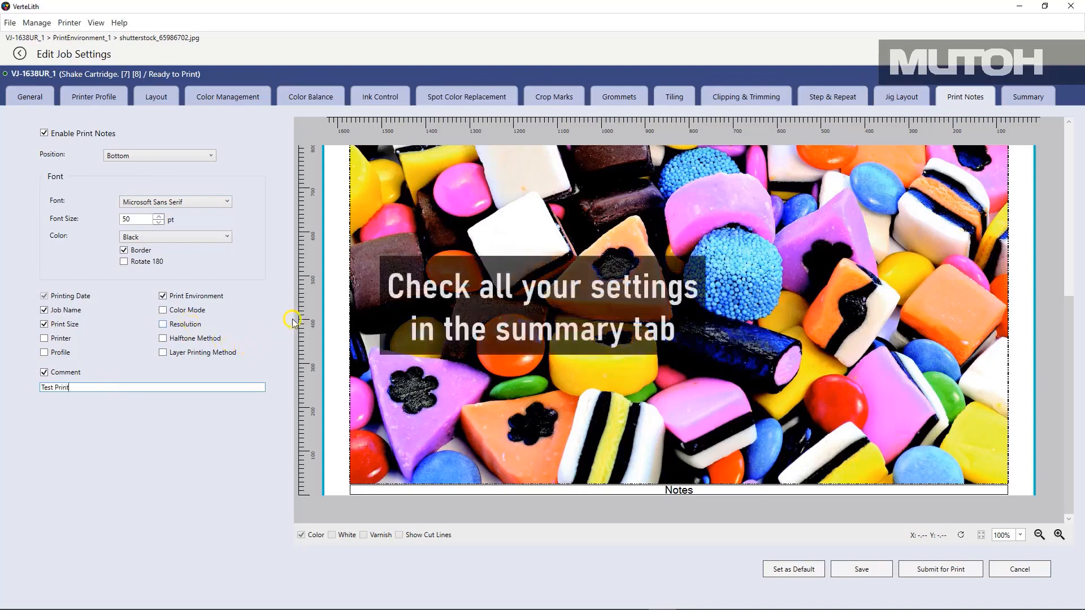
click(1005, 290)
Review the summary of the shutterstock_65986702.jpg job settings and save the job
click(1036, 100)
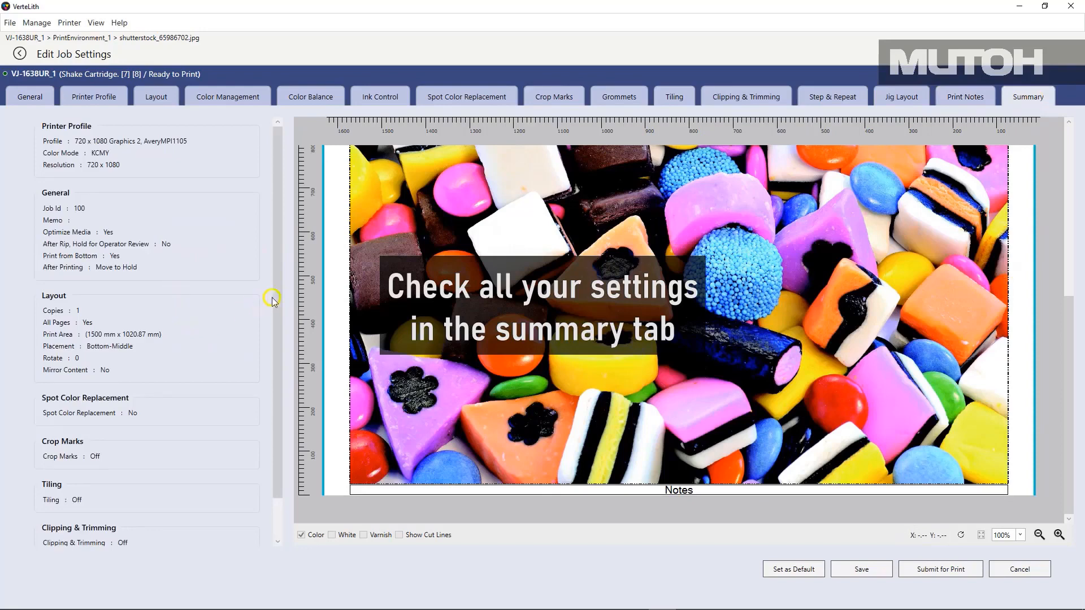
drag(272, 299, 277, 261)
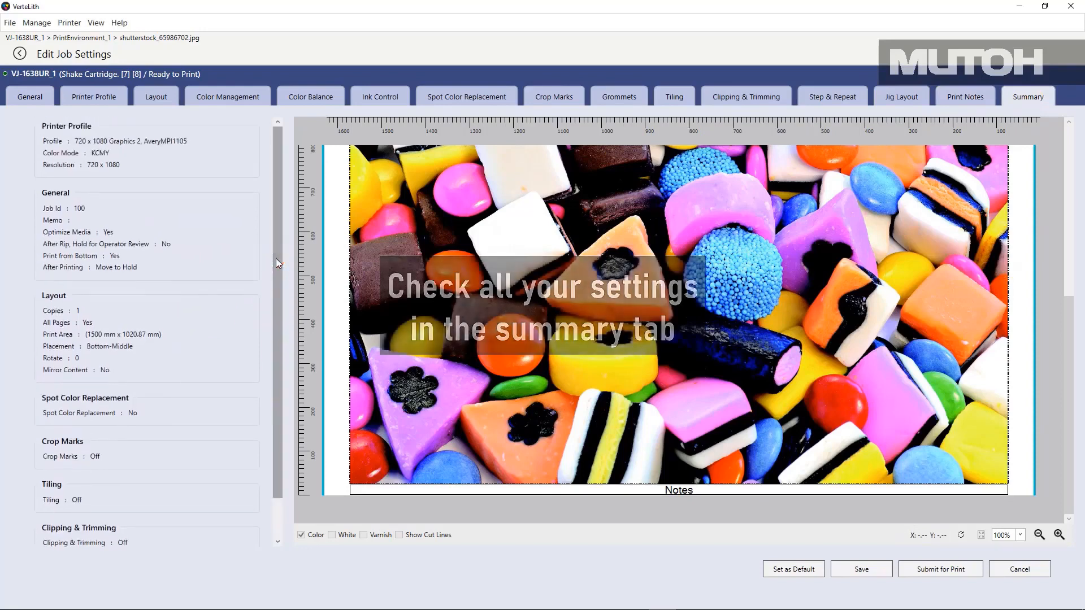
click(859, 569)
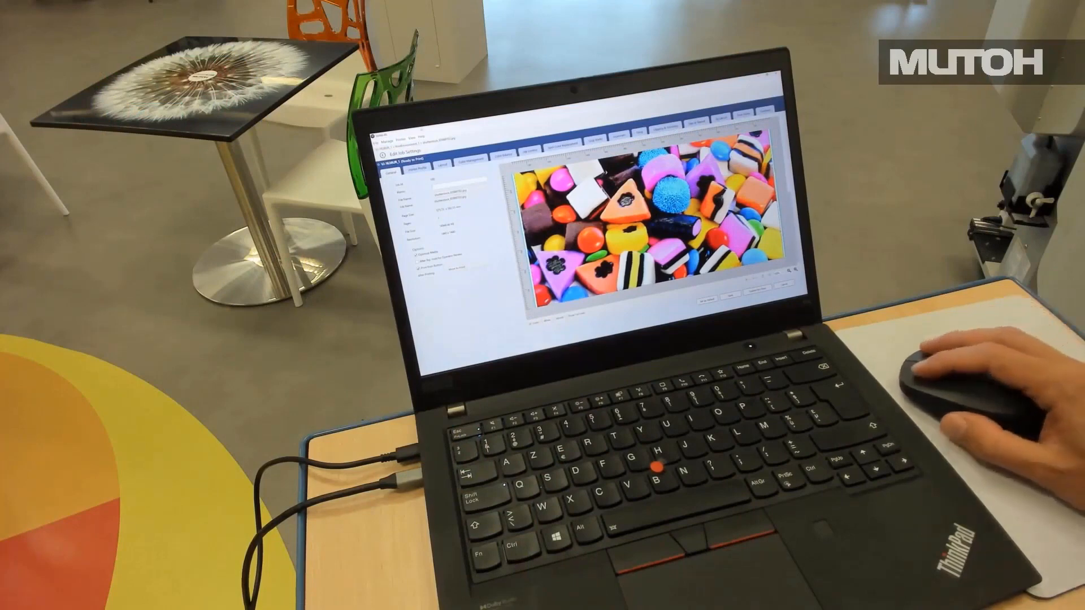
click(417, 169)
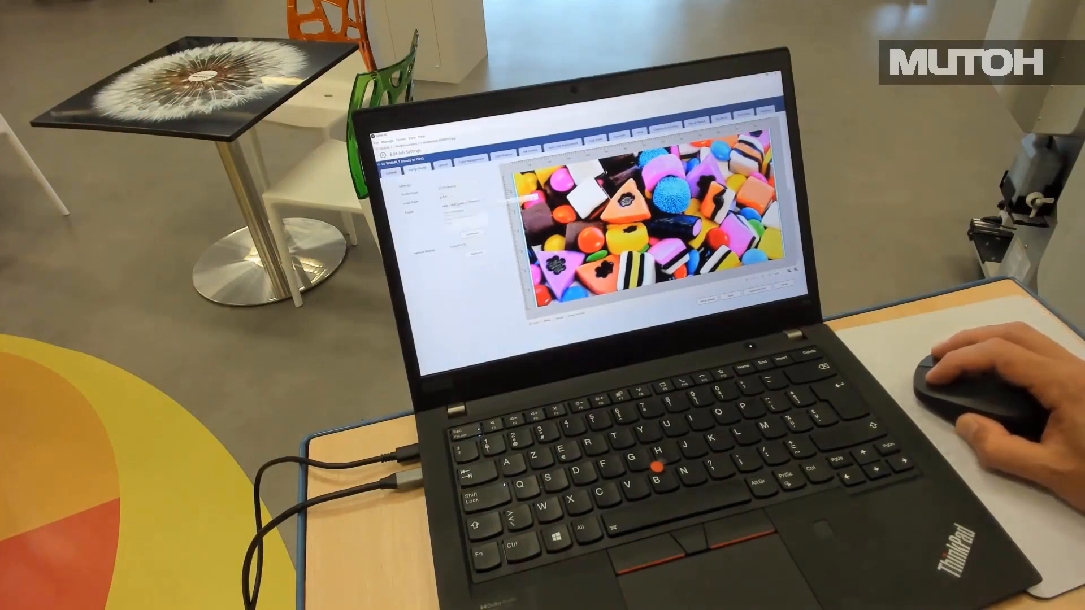
click(477, 201)
click(480, 213)
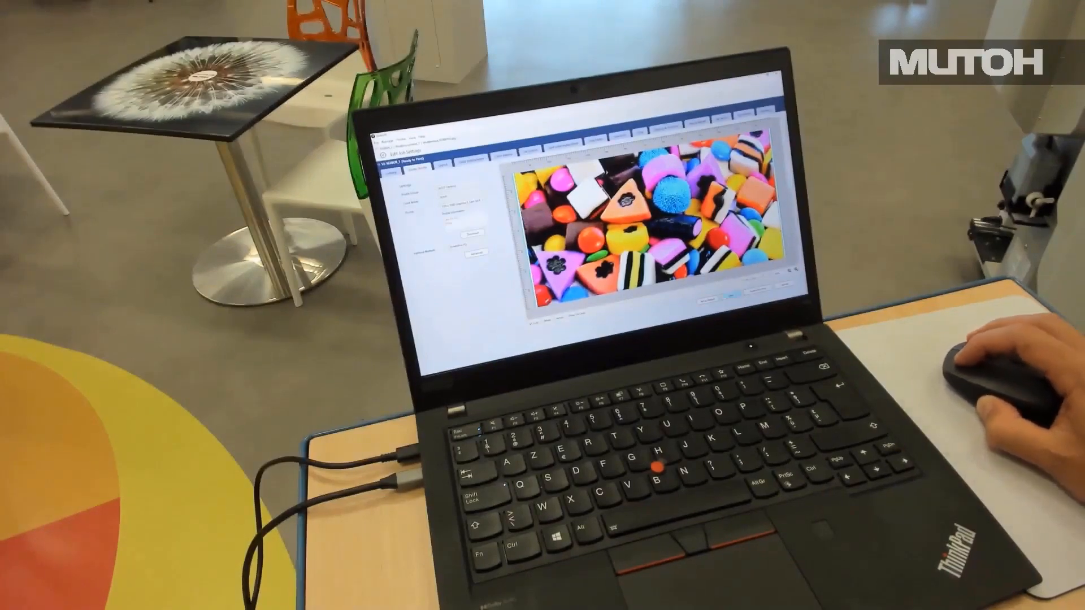
click(757, 290)
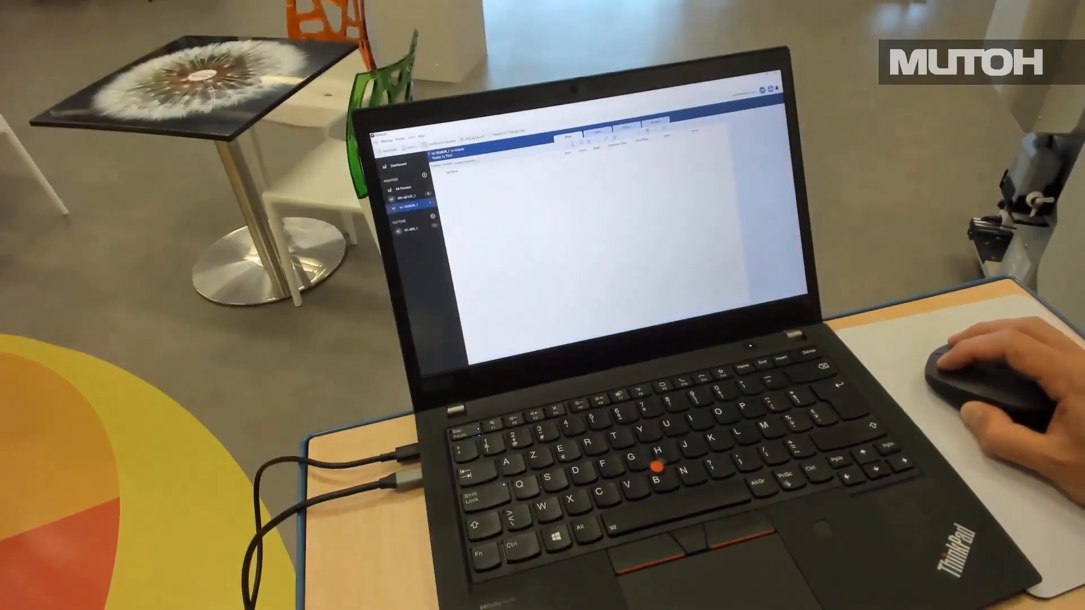